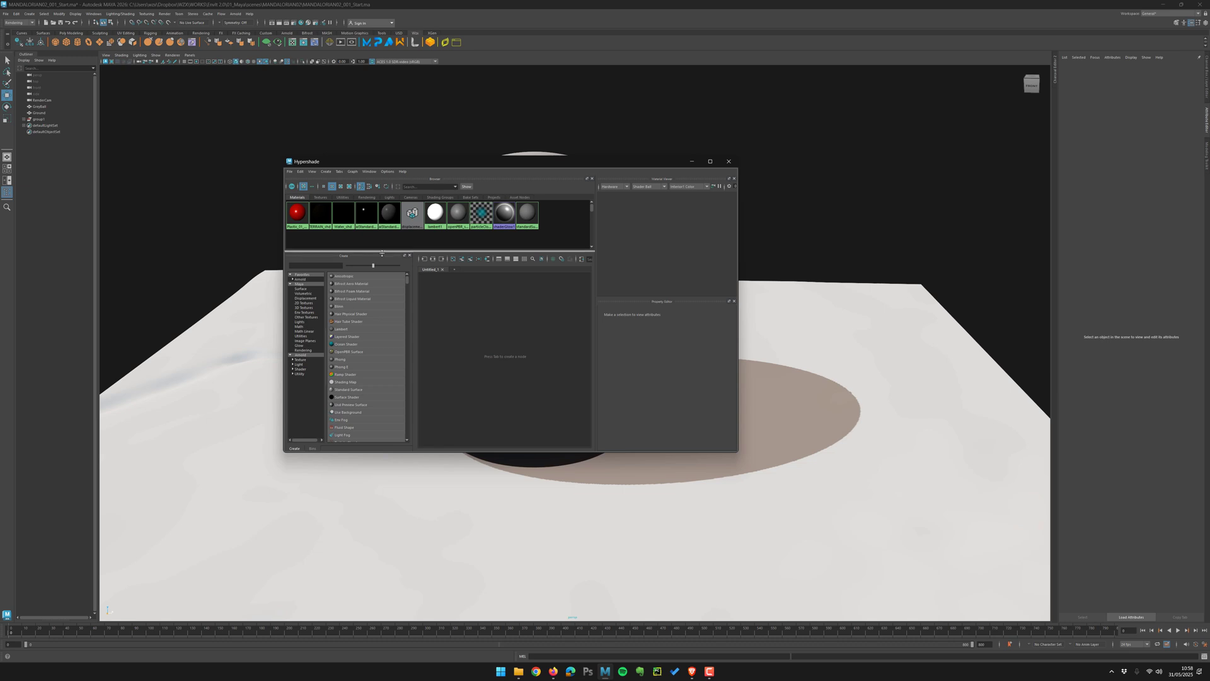
- Close the Hypershade and open the LookdevX Graph Editor in an enlarged window over the viewport
left_click_drag(380, 250, 379, 317)
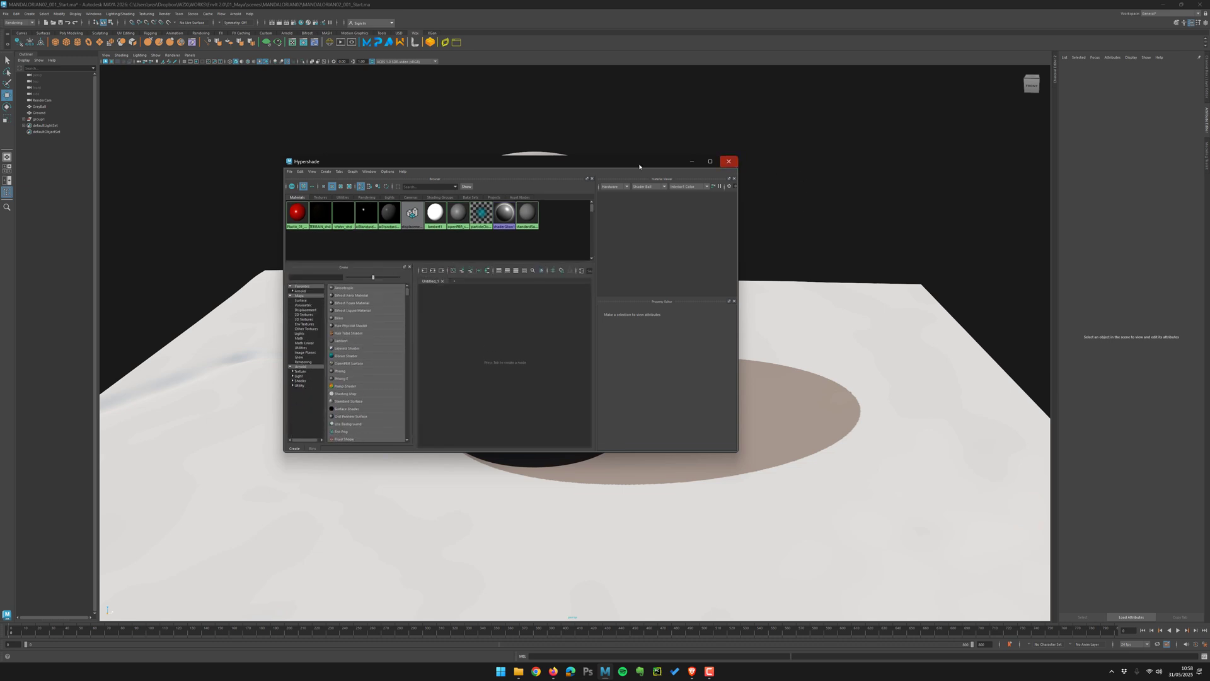
left_click(728, 161)
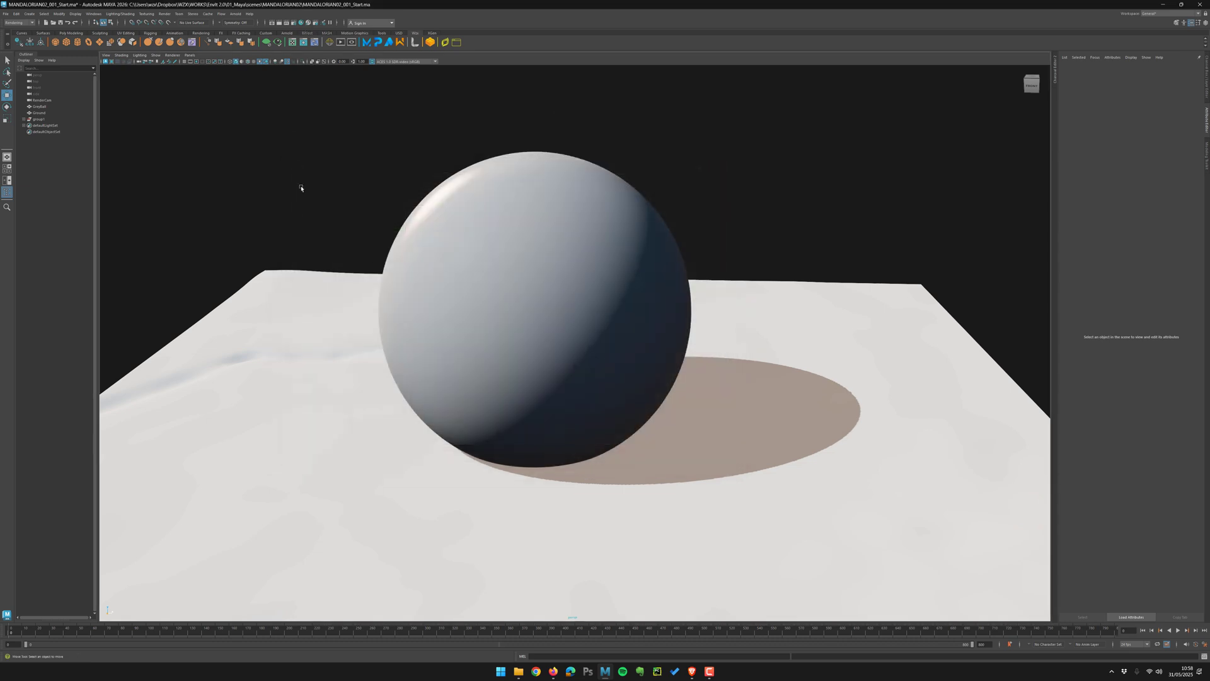
left_click(308, 23)
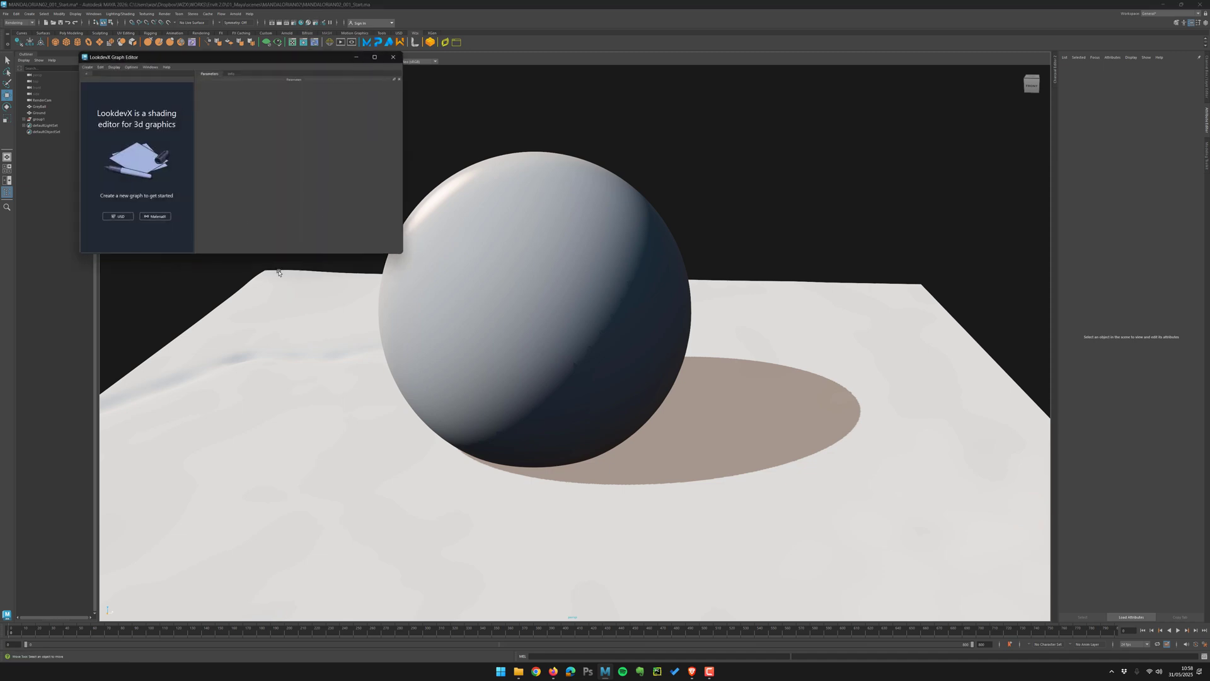
left_click_drag(254, 60, 367, 146)
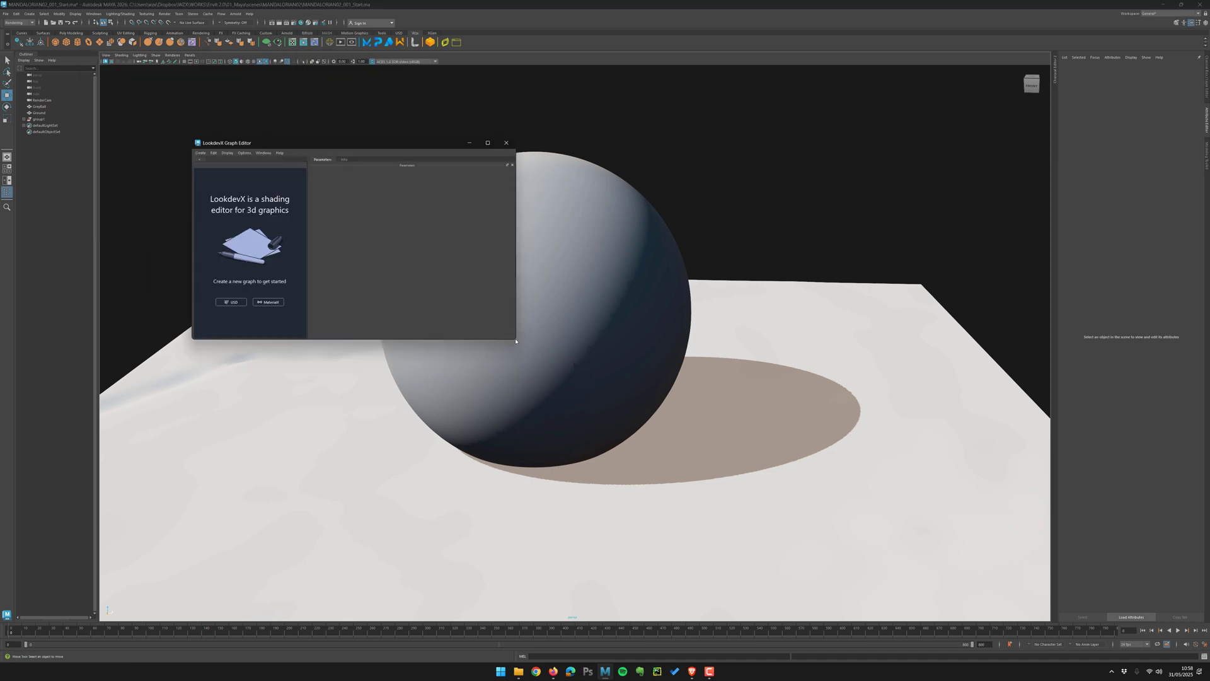
left_click_drag(515, 339, 884, 574)
left_click_drag(438, 146, 470, 138)
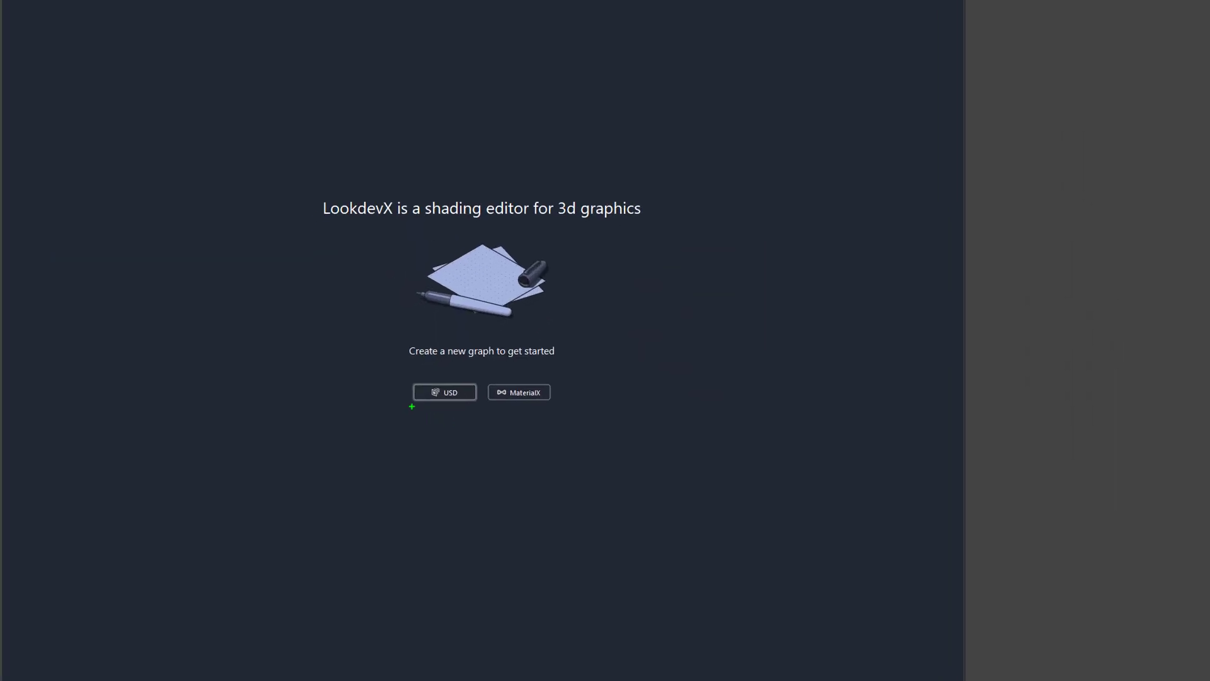
left_click_drag(418, 408, 493, 418)
mouse_move(544, 421)
left_mouse_down()
mouse_move(556, 457)
mouse_move(558, 414)
left_mouse_up()
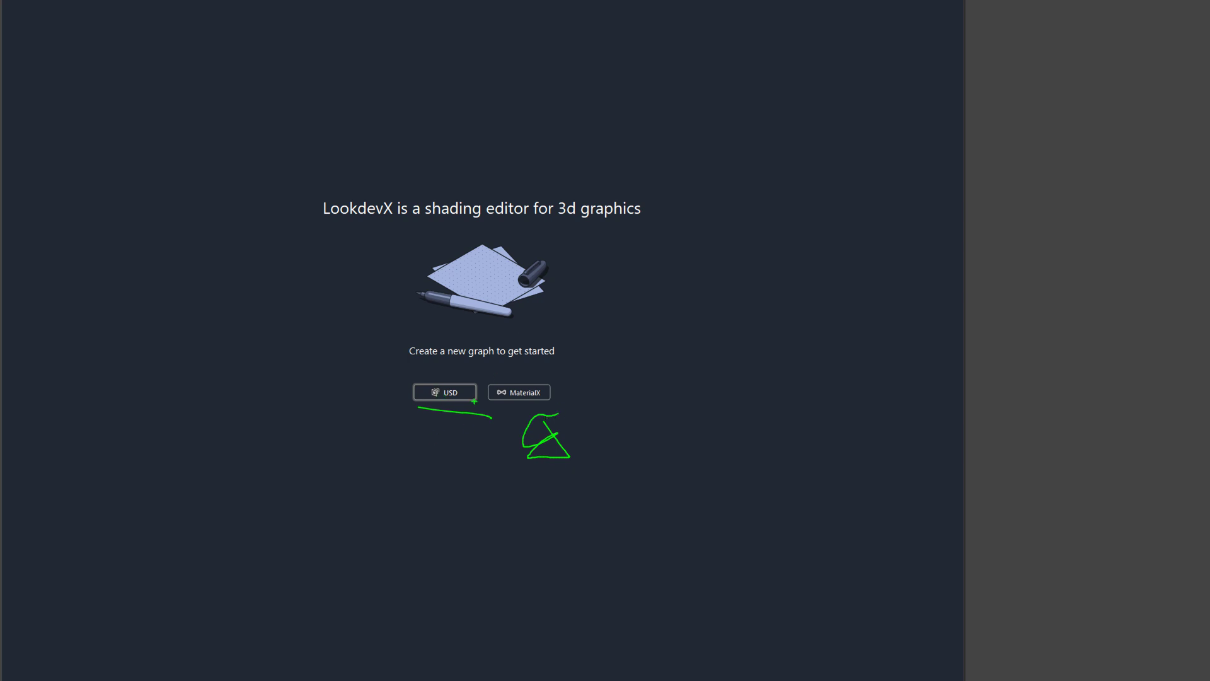
key("Escape")
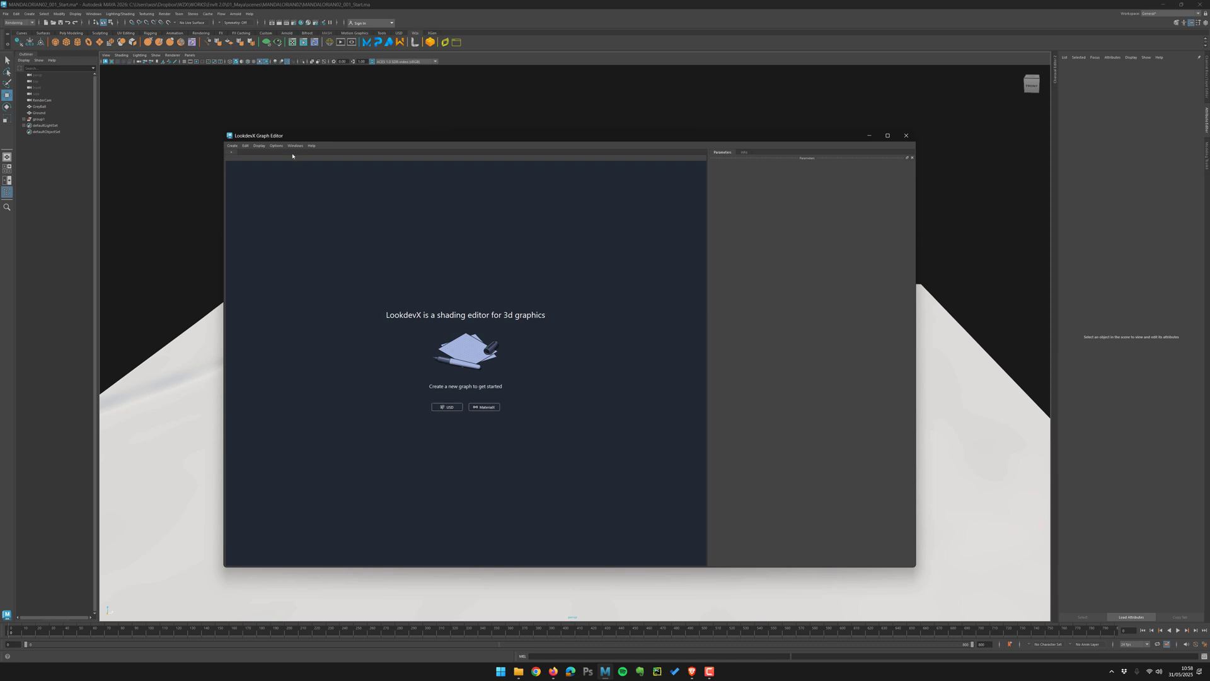
- Create a new MaterialX graph in the LookdevX Graph Editor and reposition the editor window
left_click_drag(290, 140, 298, 138)
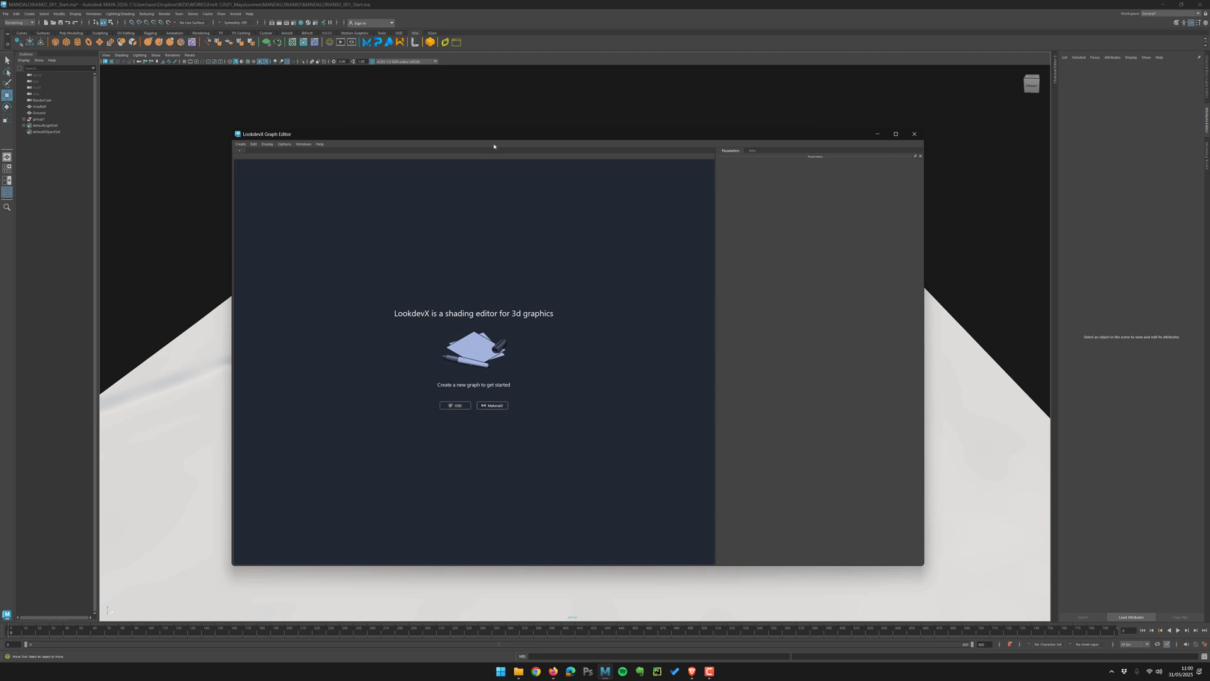
left_click_drag(496, 144, 480, 136)
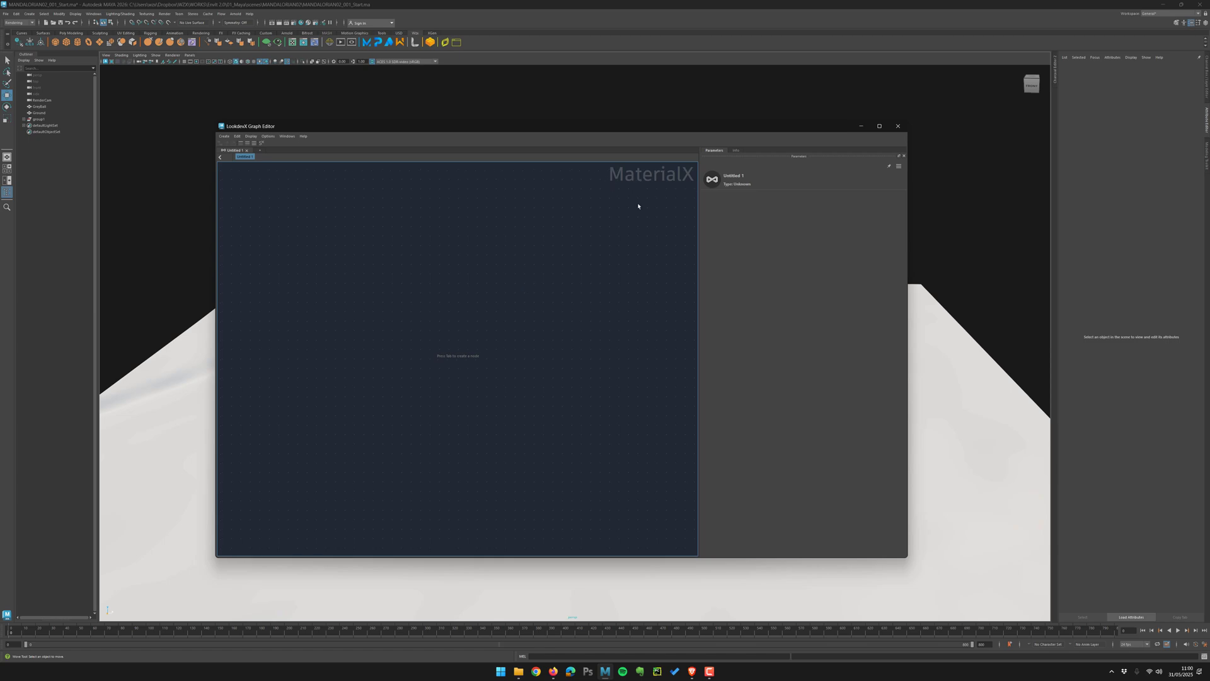
- Browse the node categories offered for creation in the empty MaterialX graph, including the PBR and Arnold groups, without adding a node
key("Tab")
key("Escape")
key("Tab")
key("Escape")
left_click_drag(338, 131, 314, 122)
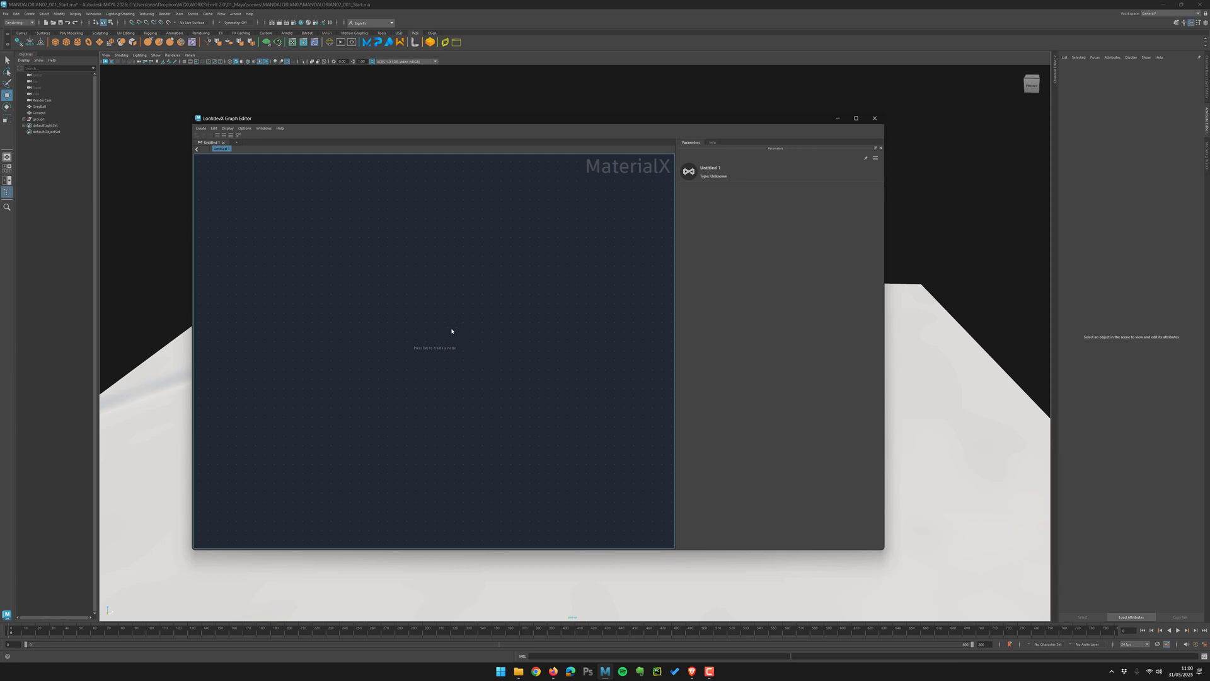
key("Tab")
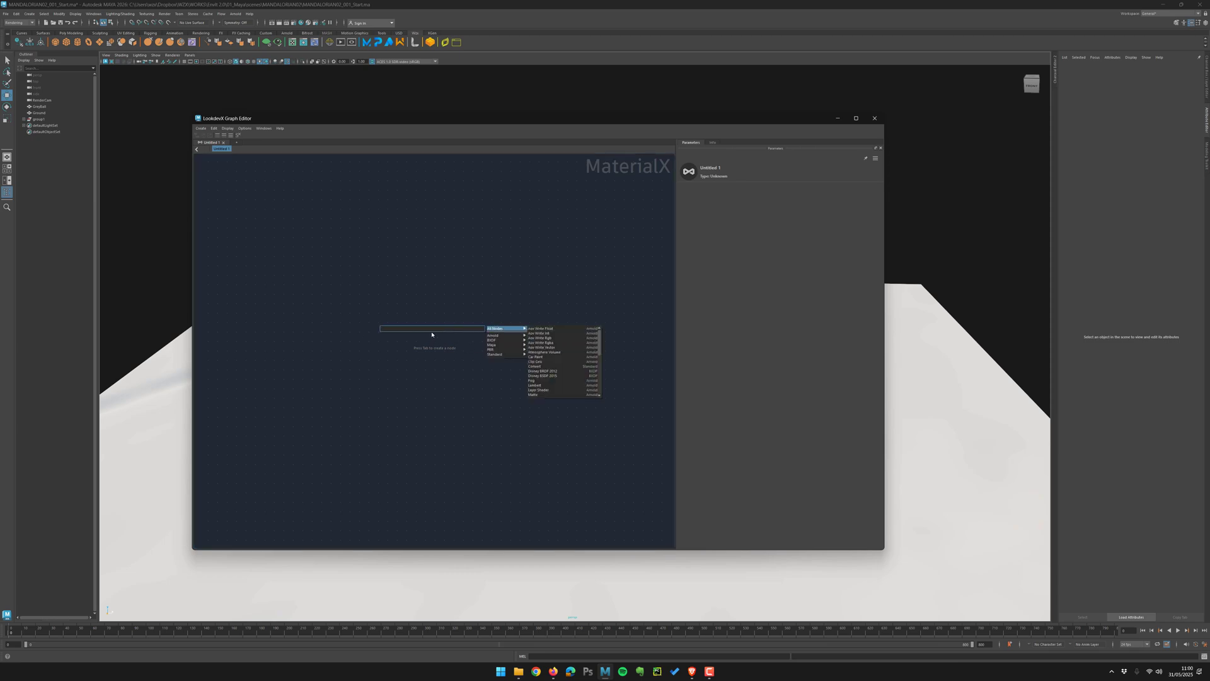
mouse_move(512, 356)
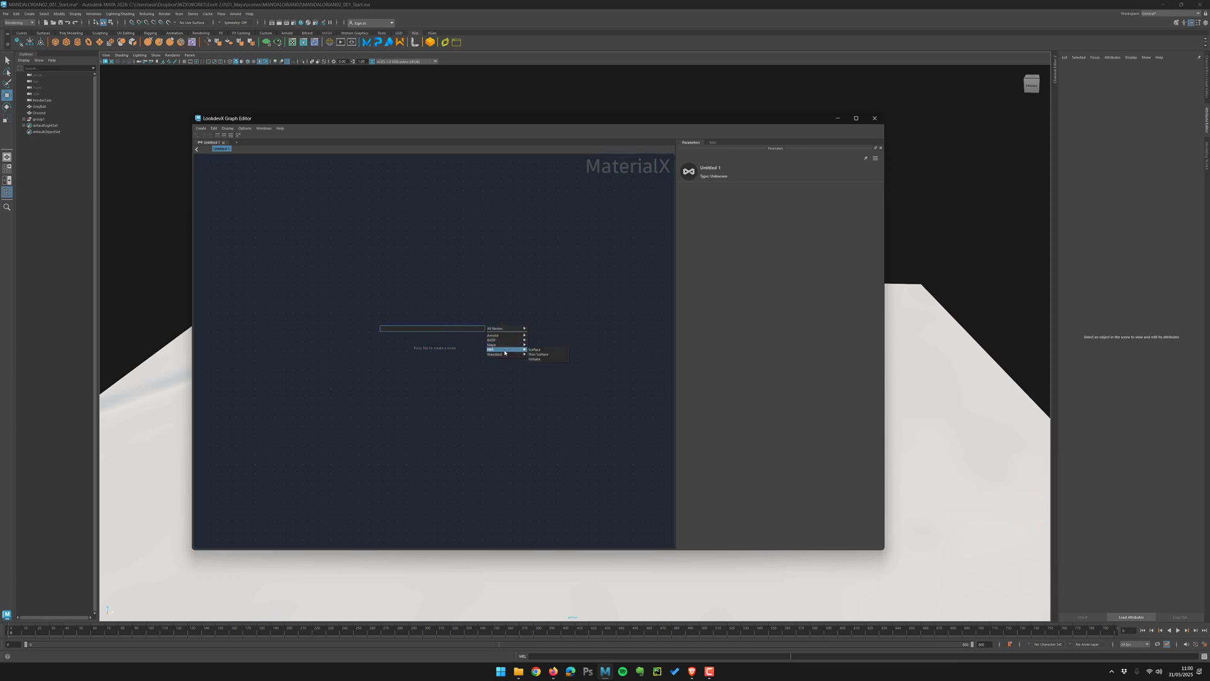
mouse_move(543, 345)
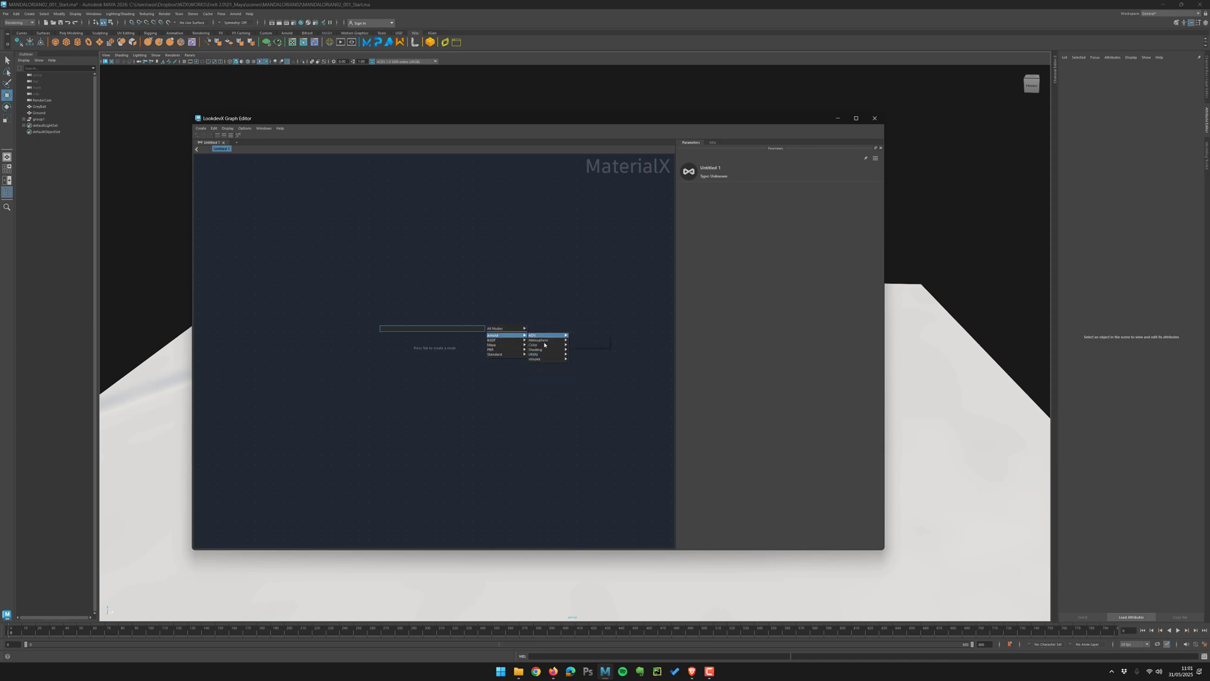
left_click(521, 252)
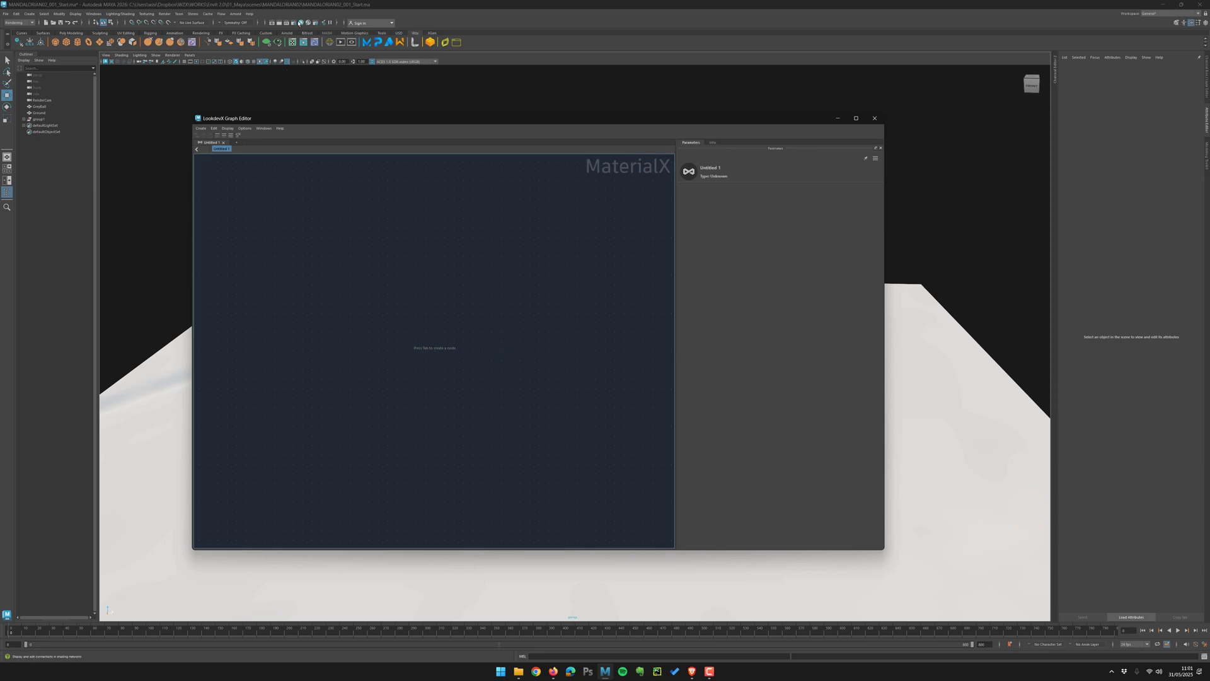
- Open the Hypershade, select all the existing scene materials to review them, and close it again
left_click(300, 23)
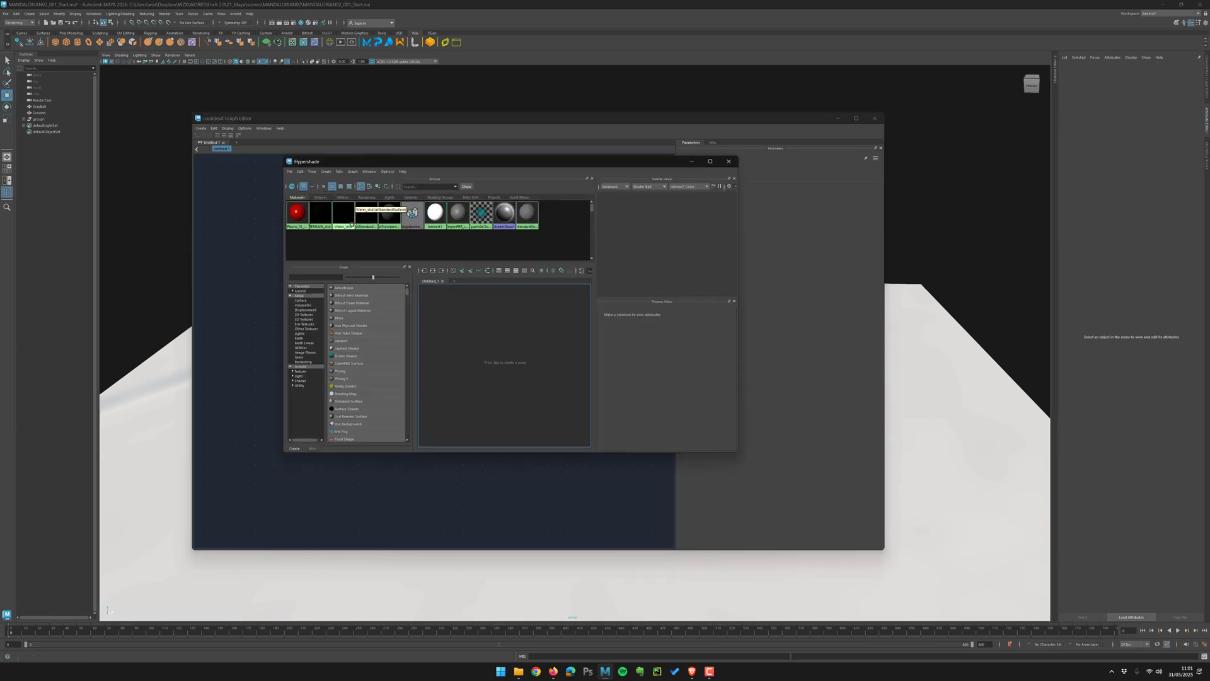
left_click_drag(313, 251, 425, 240)
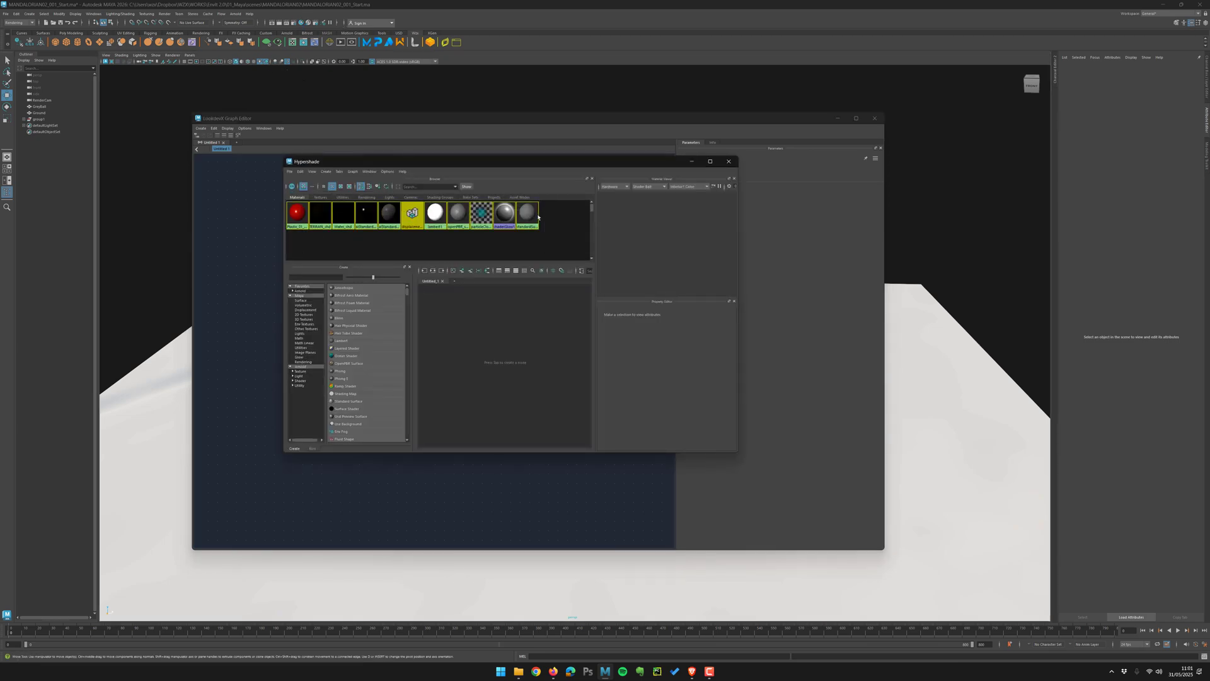
left_click(537, 215)
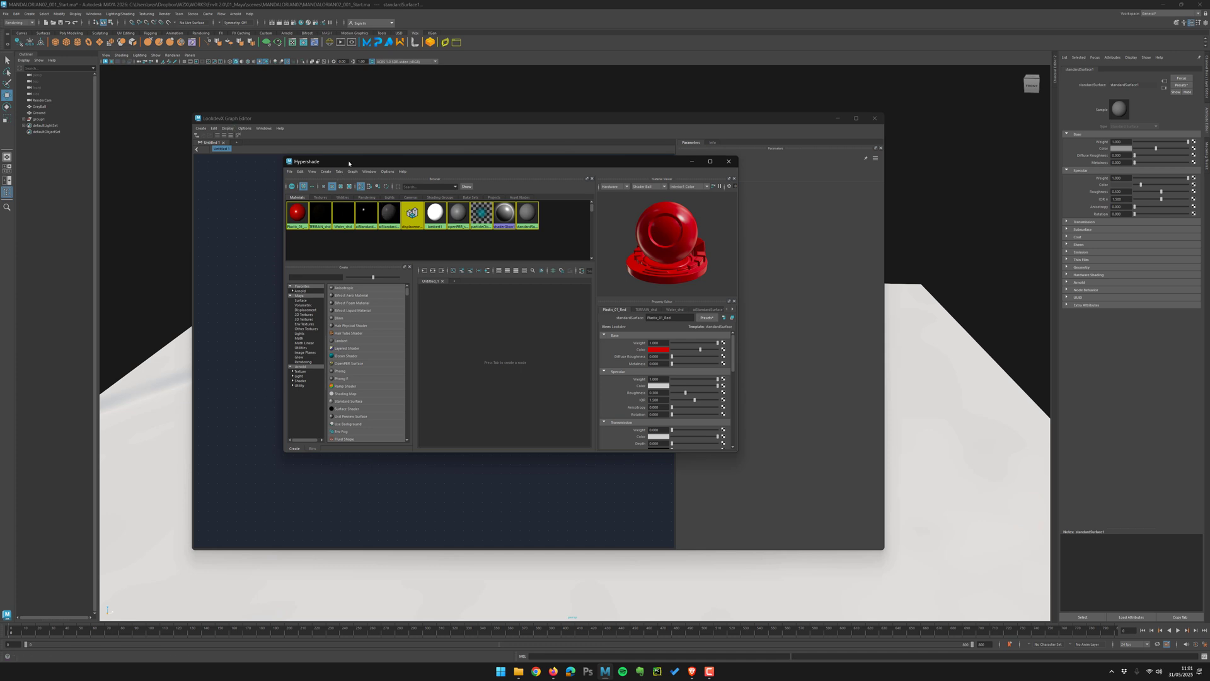
left_click_drag(349, 162, 340, 166)
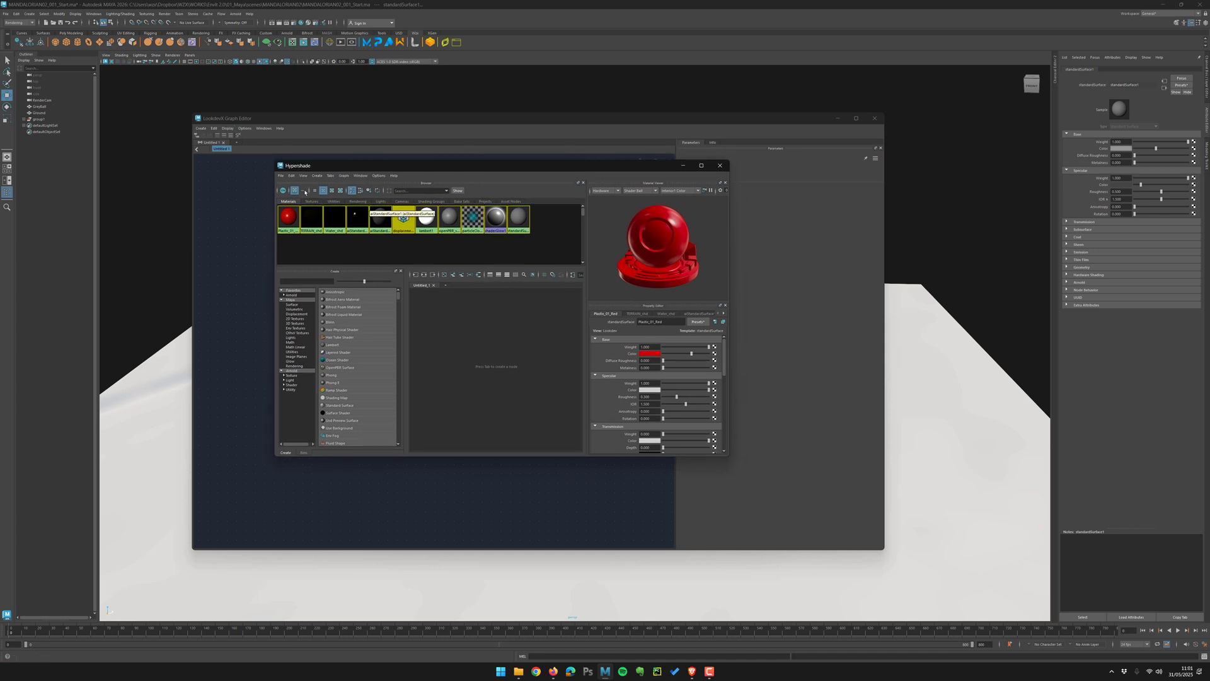
left_click(720, 165)
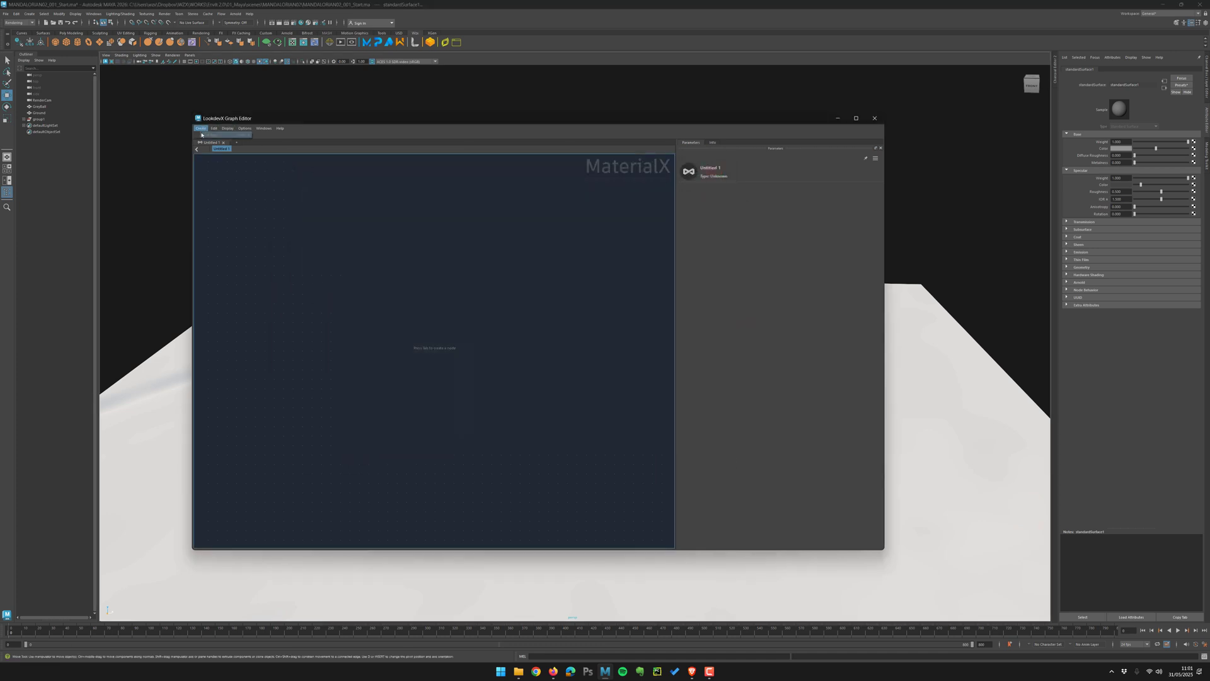
- Show the Node Library in the LookdevX Graph Editor, widen it and filter it to the Arnold nodes
left_click(227, 128)
left_click(246, 129)
left_click(259, 129)
left_click(277, 145)
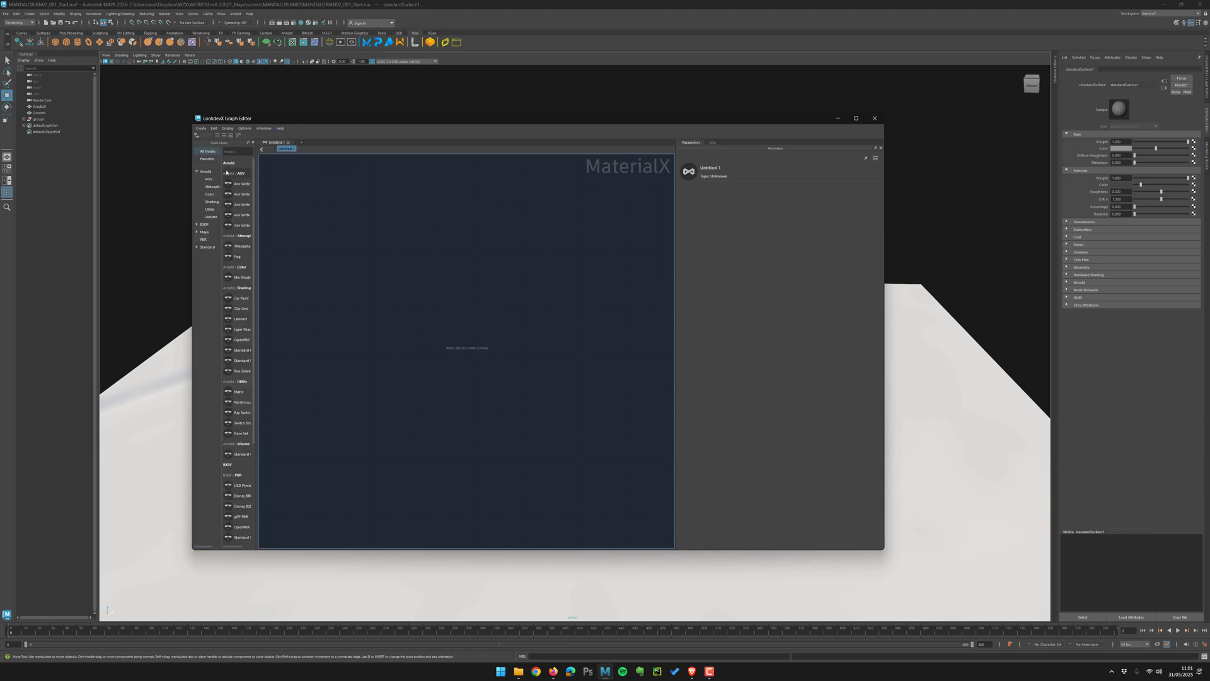
left_click_drag(257, 203, 310, 192)
left_click(207, 171)
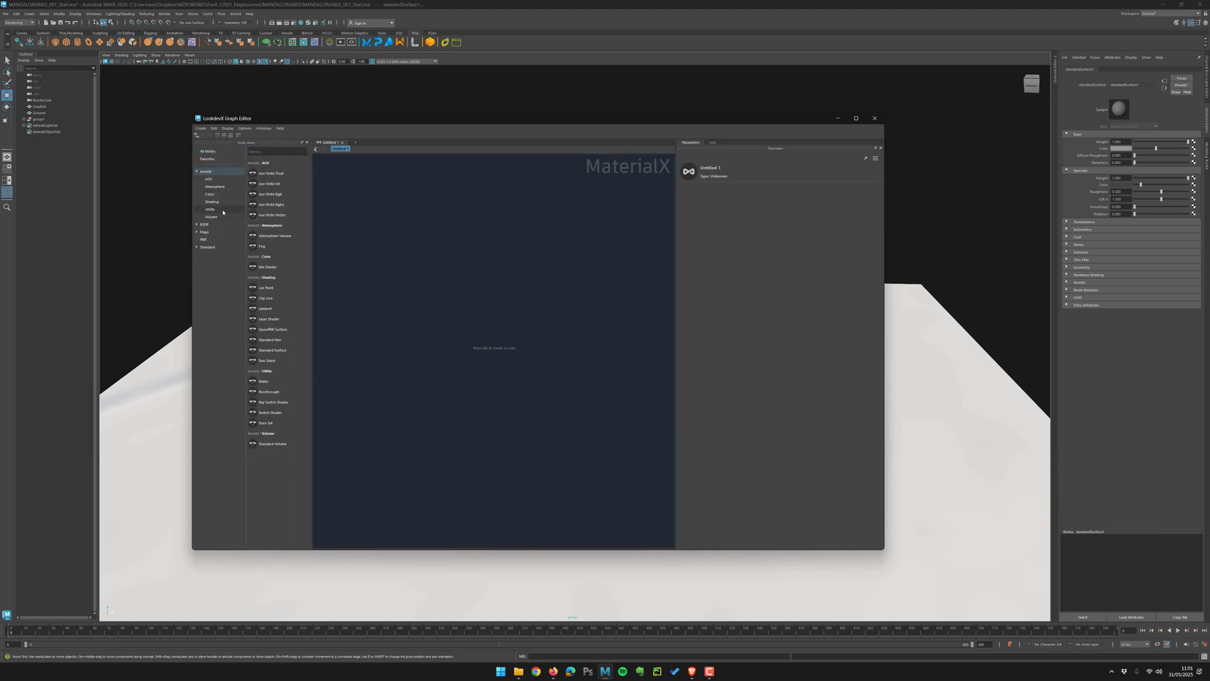
- Add an Arnold Standard Surface shader to the MaterialX graph and position its document node in the middle
key("Tab")
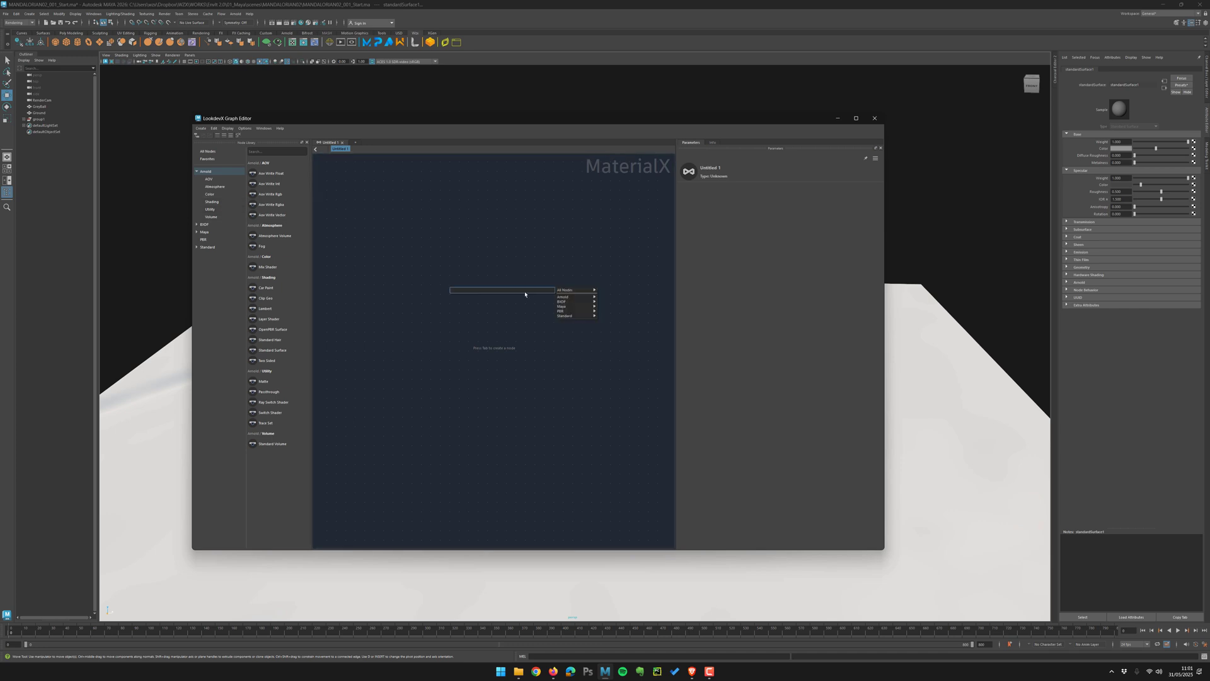
mouse_move(590, 300)
mouse_move(626, 314)
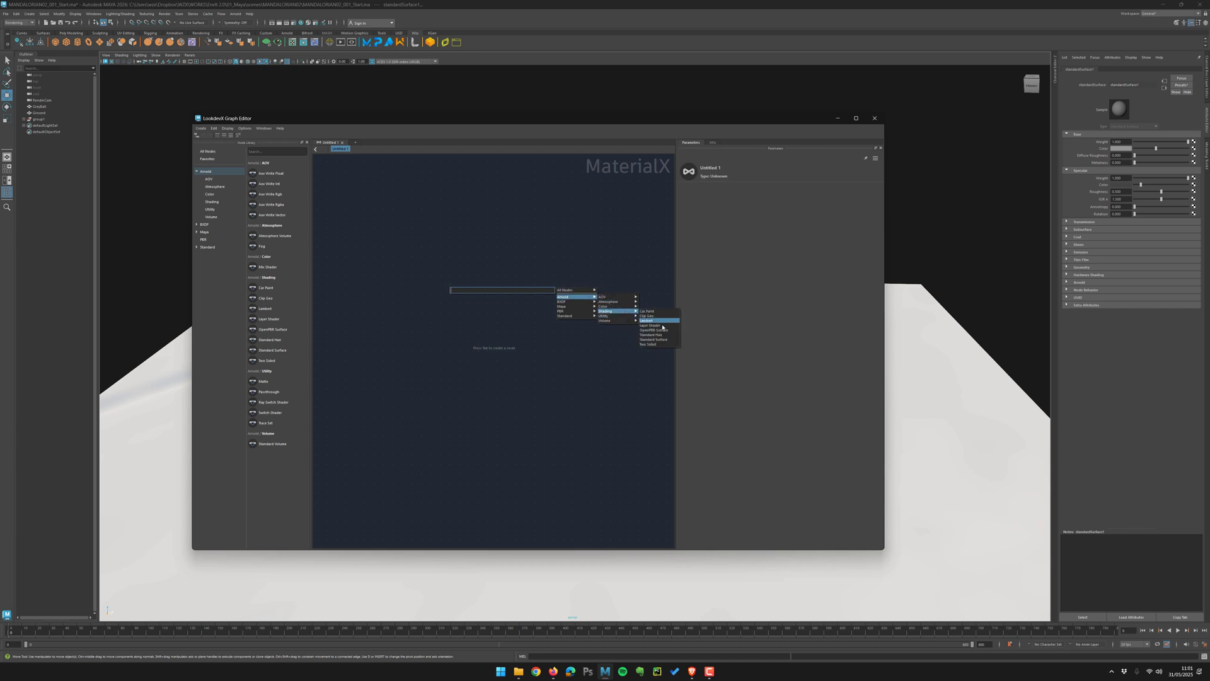
left_click(649, 339)
left_click_drag(538, 310, 509, 325)
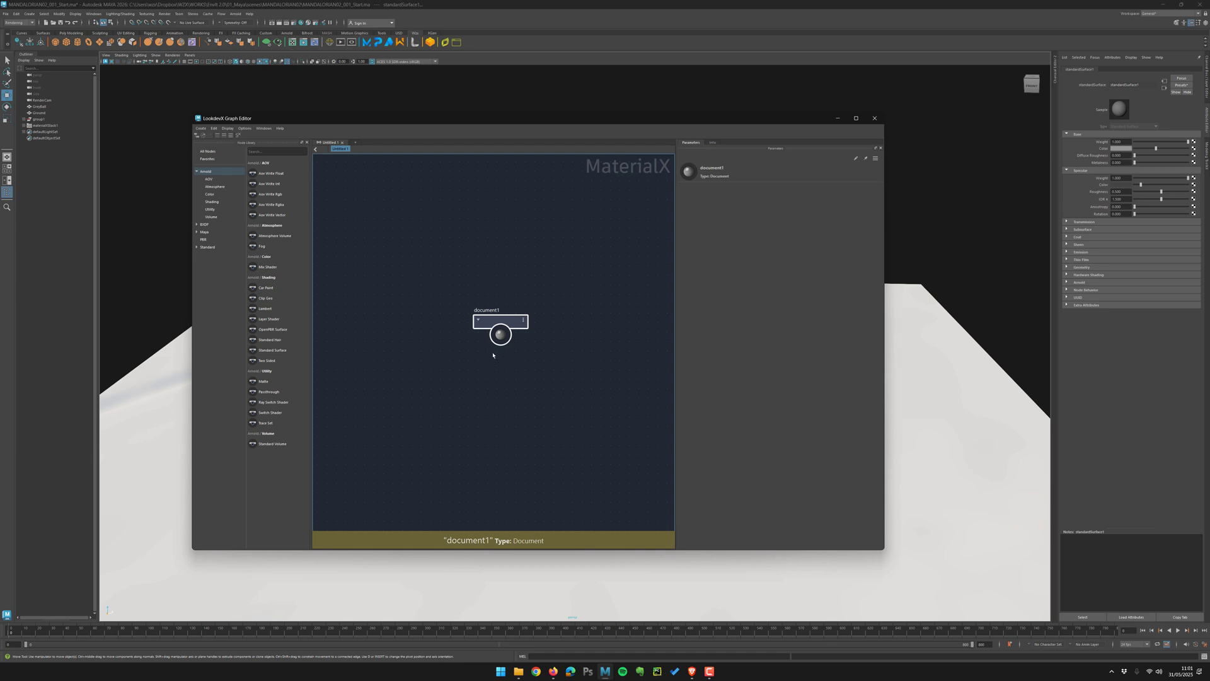
left_click(503, 360)
left_click_drag(487, 326, 476, 322)
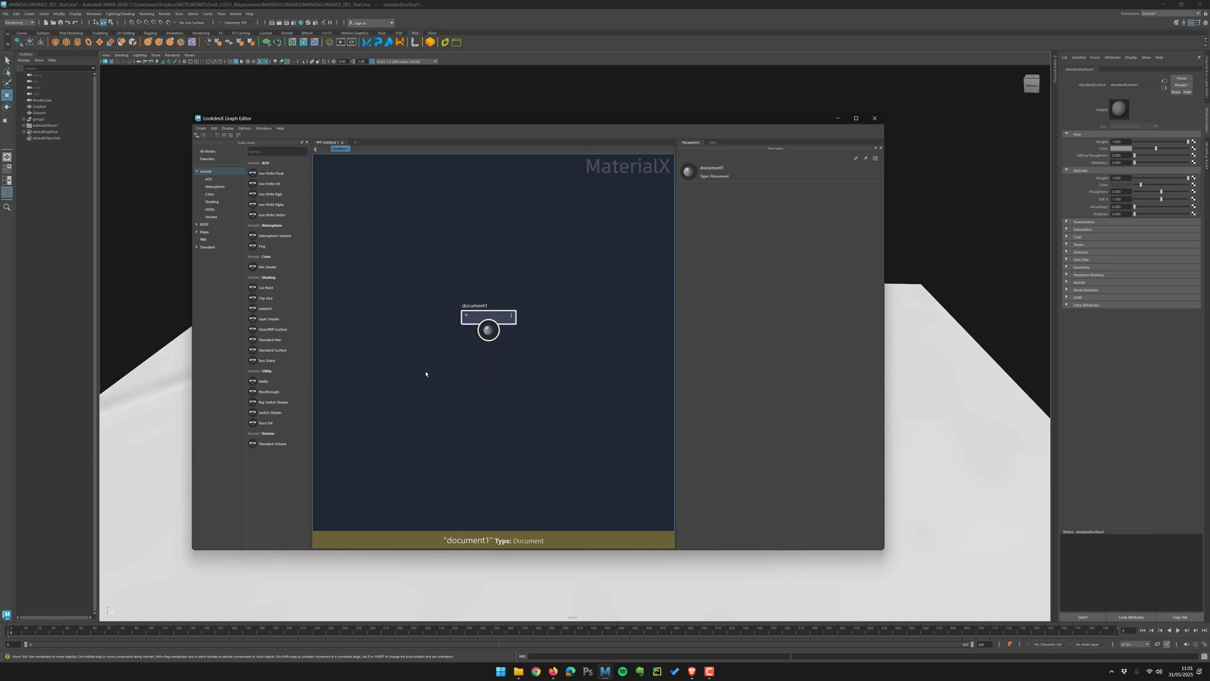
- Expand the MaterialX stack in the Outliner down to the nodes inside document1
left_click(23, 126)
left_click(25, 132)
left_click(32, 138)
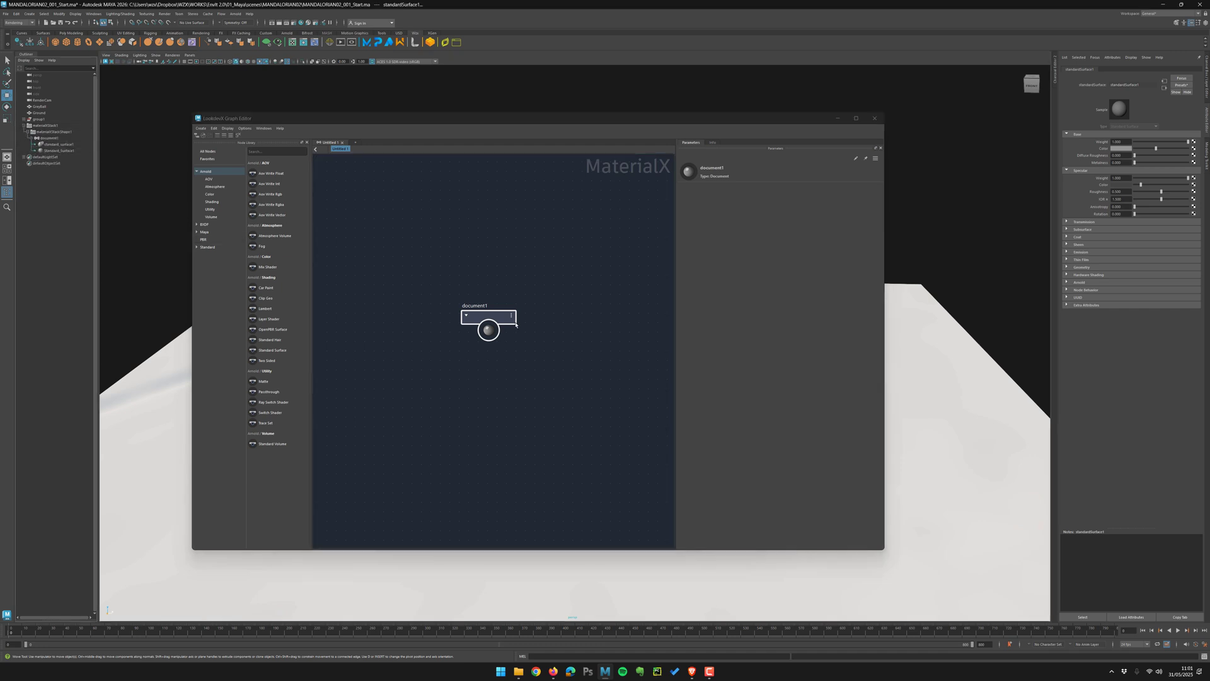
- Enter the document1 node to examine its shader network, switch between the two graph levels and return to the top level
left_click_drag(480, 317, 489, 330)
right_click_drag(461, 363, 564, 240, "alt")
middle_click_drag(509, 280, 416, 346, "alt")
left_click_drag(367, 291, 576, 462)
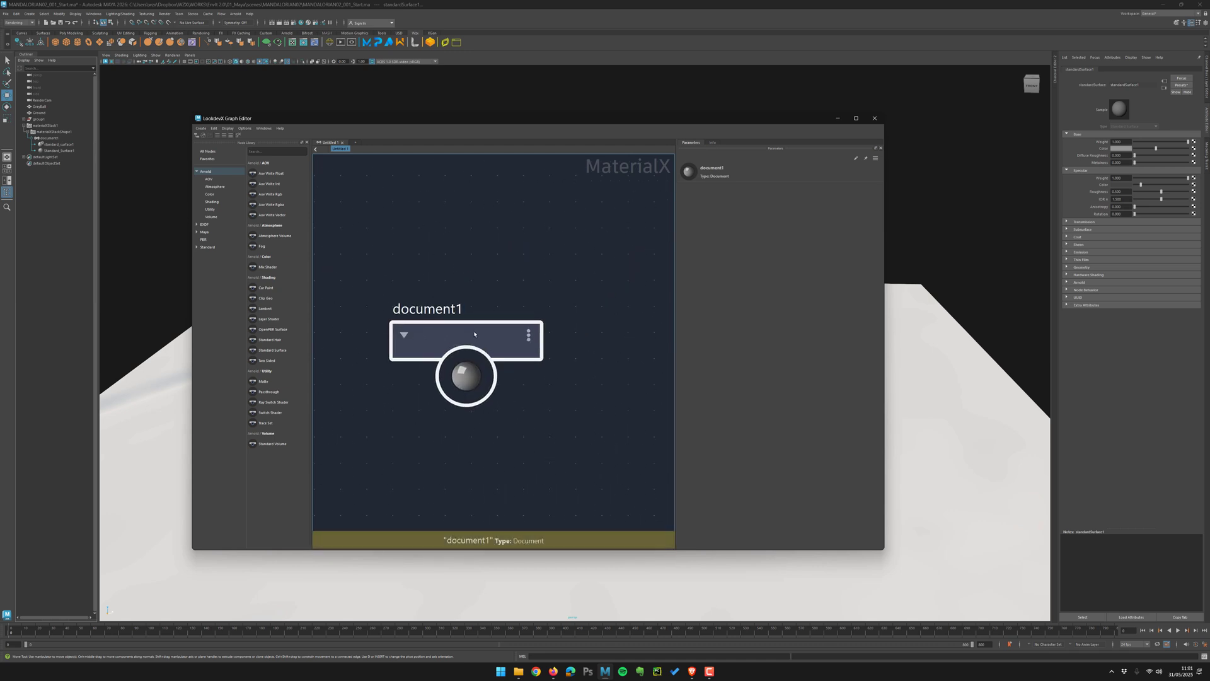
double_click(475, 332)
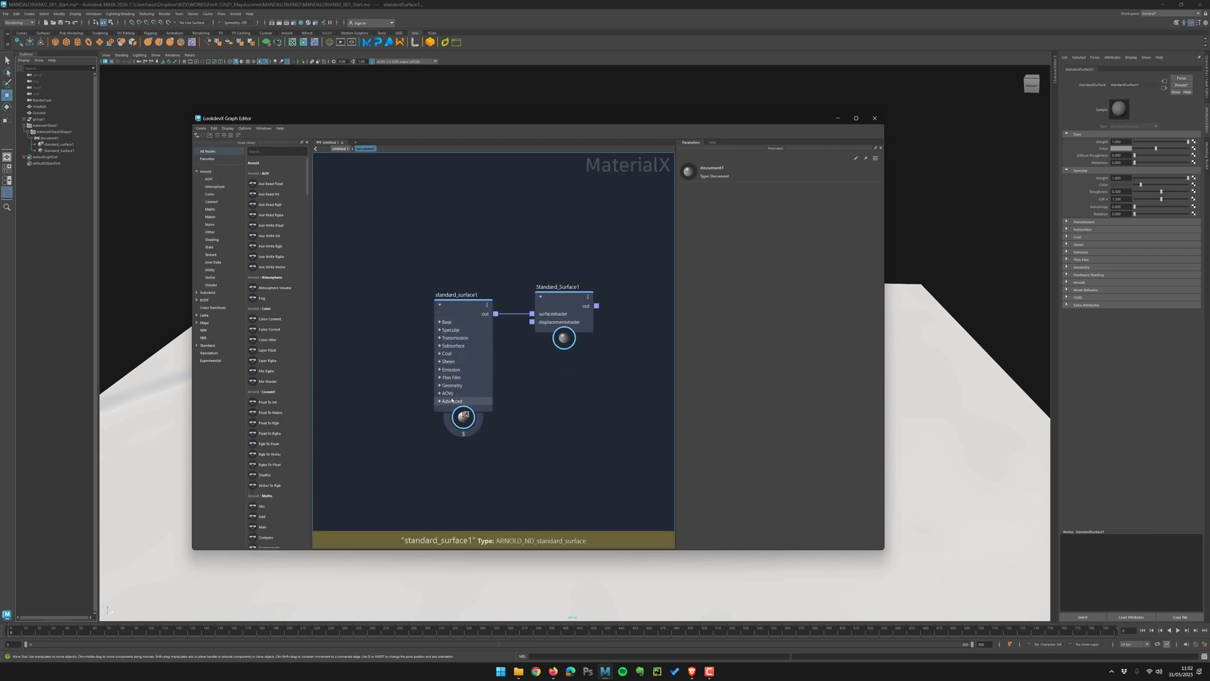
left_click(340, 149)
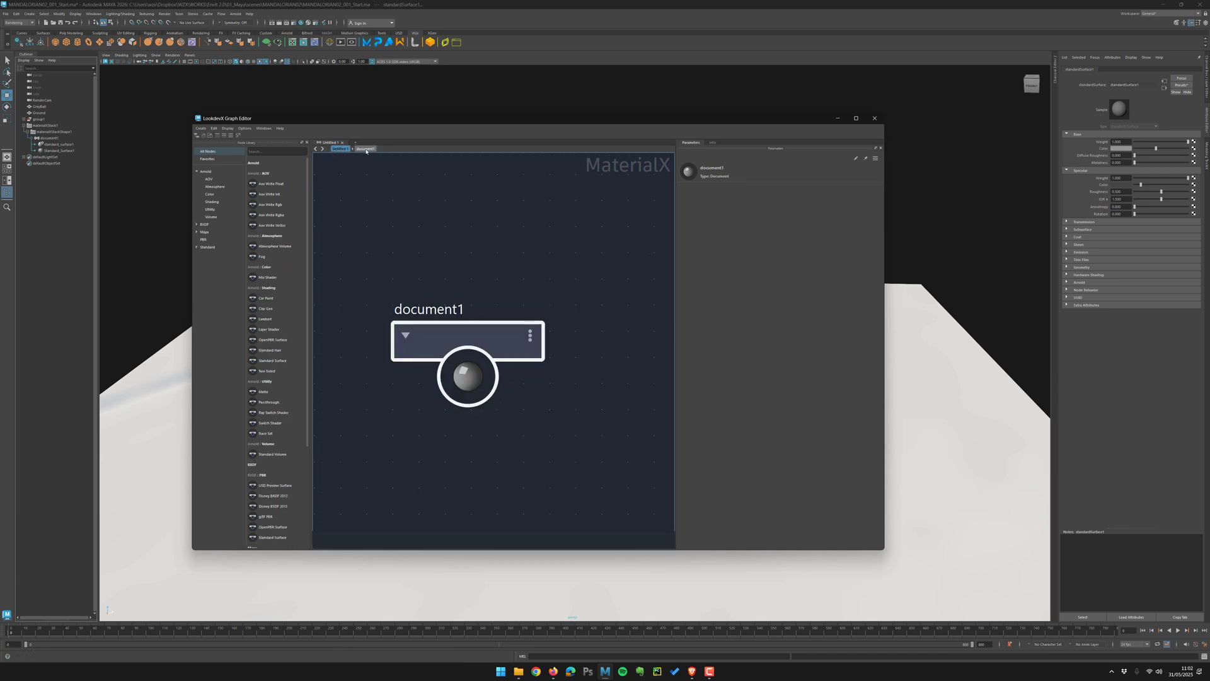
left_click(364, 149)
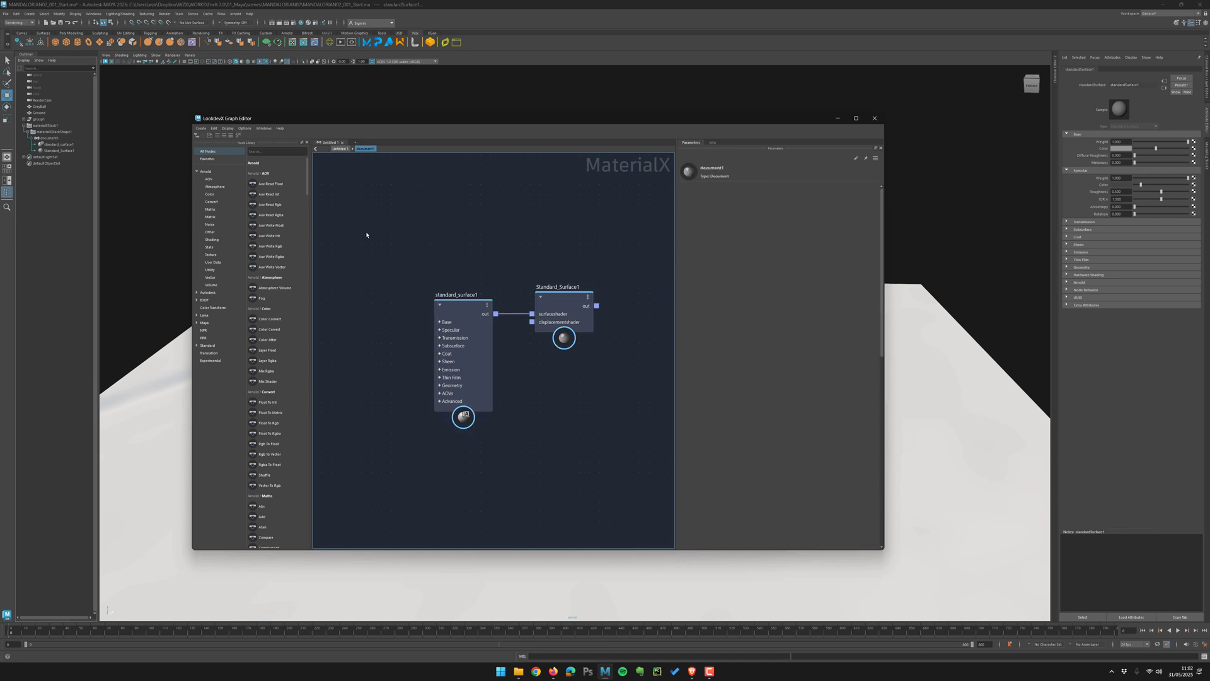
left_click(340, 149)
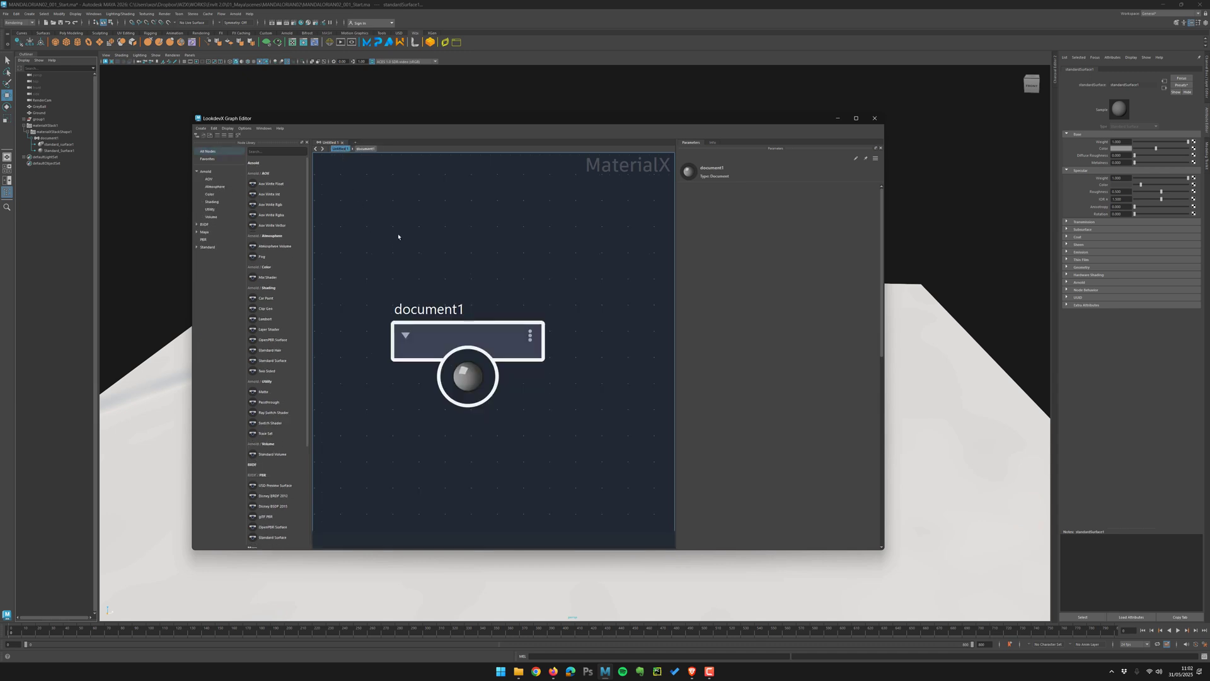
- Create an aiStandardSurface material in the Hypershade and select its shader and shading group nodes
left_click(292, 24)
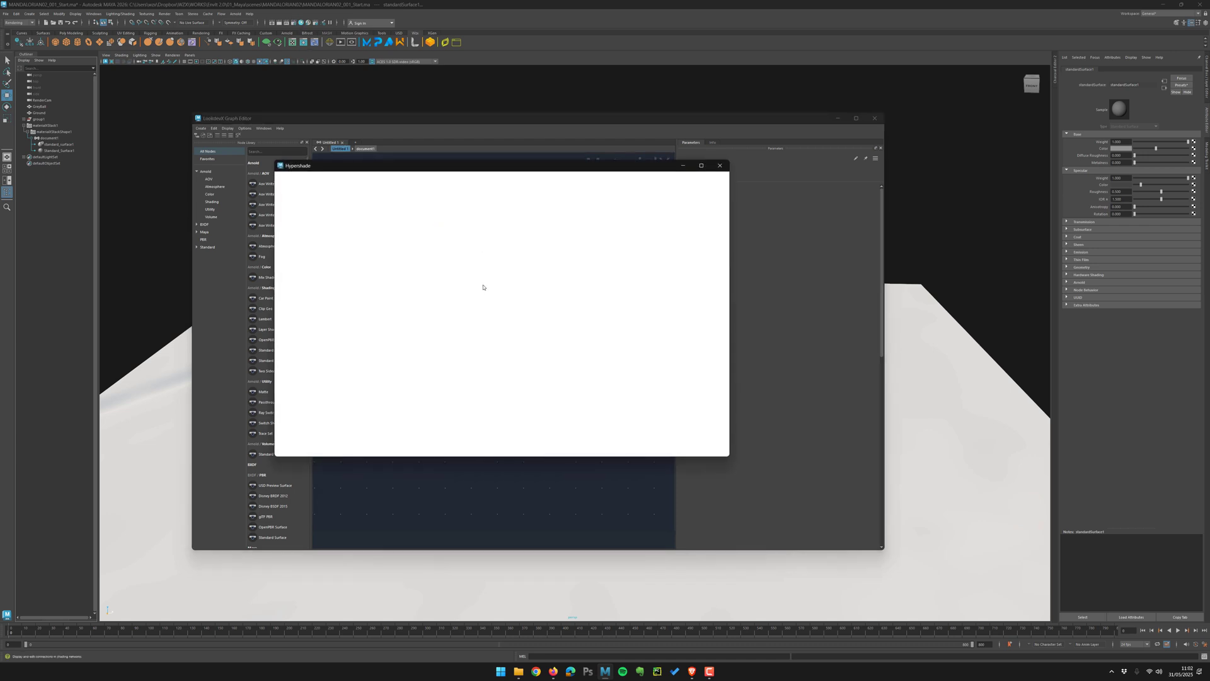
key("Tab")
type("aistandardsurface")
key("Return")
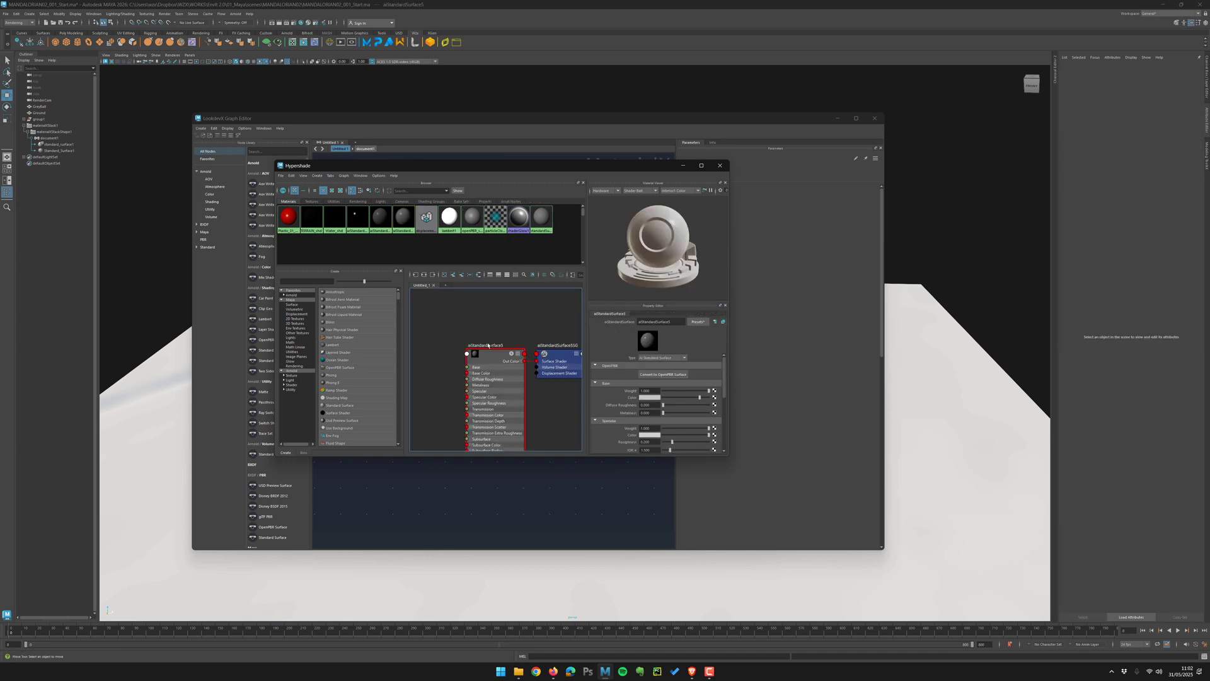
middle_click_drag(478, 363, 461, 336, "alt")
left_click_drag(439, 297, 561, 413)
- Arrange the LookdevX Graph Editor below the Hypershade so the document1 node and the aiStandardSurface network can be compared
left_click(507, 479)
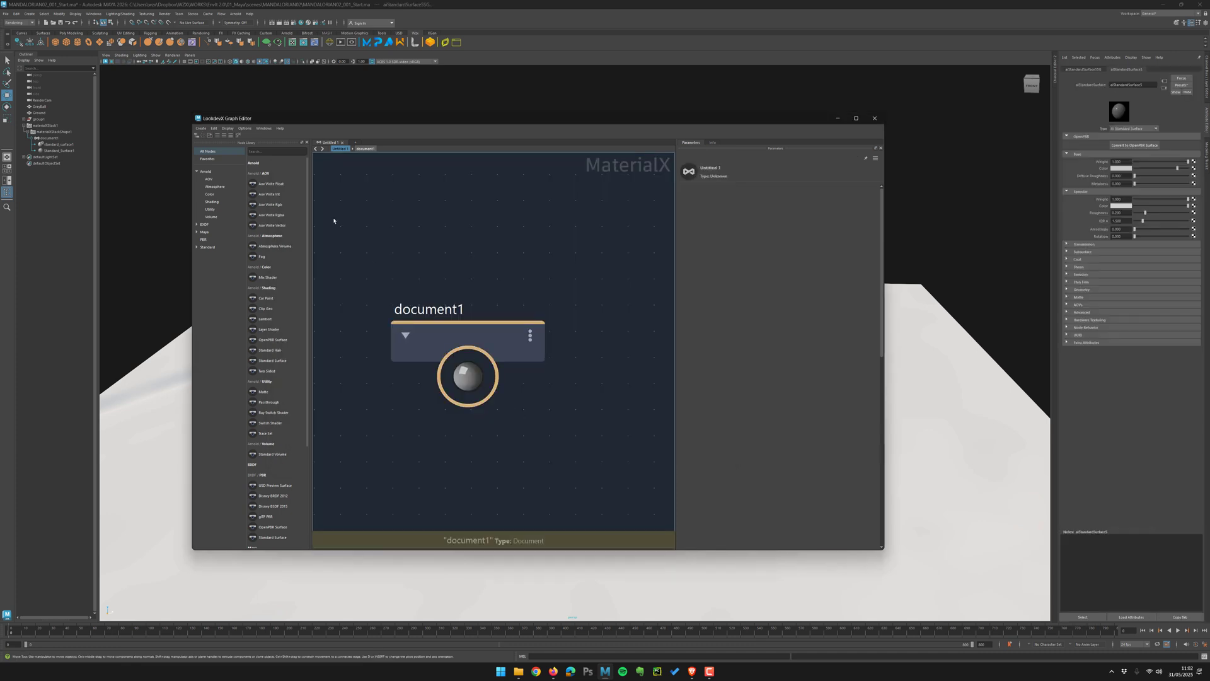
left_click_drag(407, 119, 407, 306)
left_click_drag(459, 166, 466, 124)
left_click_drag(440, 266, 464, 325)
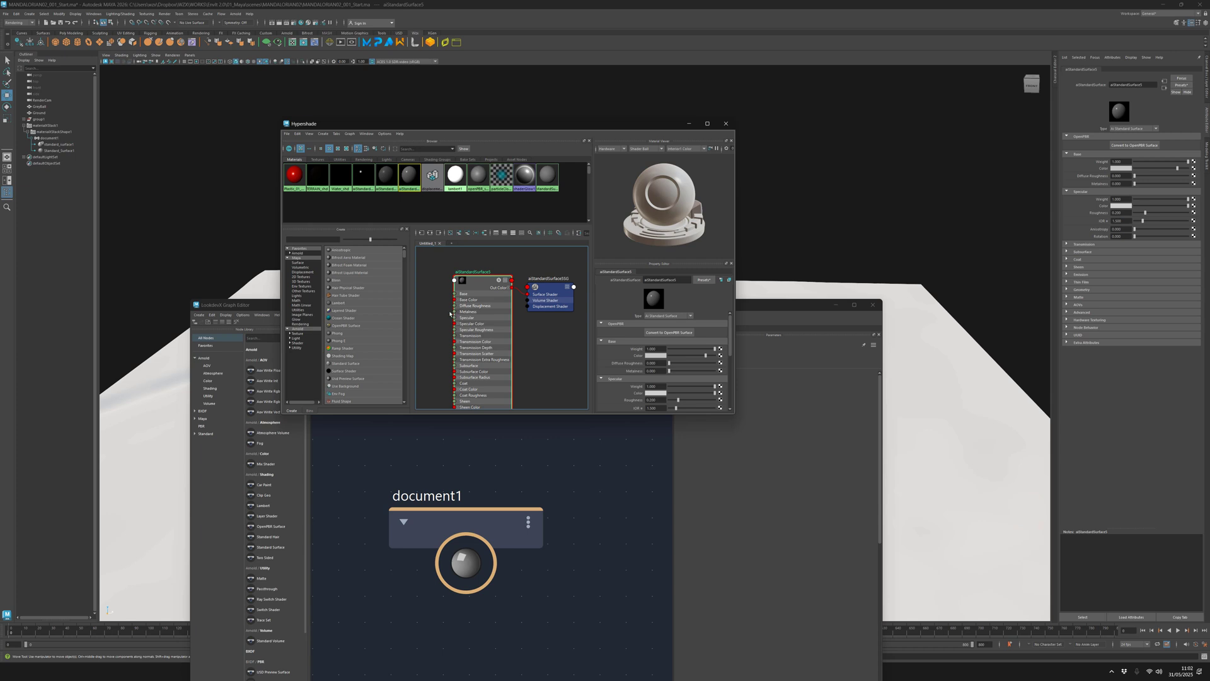
- Add a colorCondition node beside the aiStandardSurface network in the Hypershade work area
left_click(450, 313)
key("a")
middle_click_drag(473, 329, 545, 342, "alt")
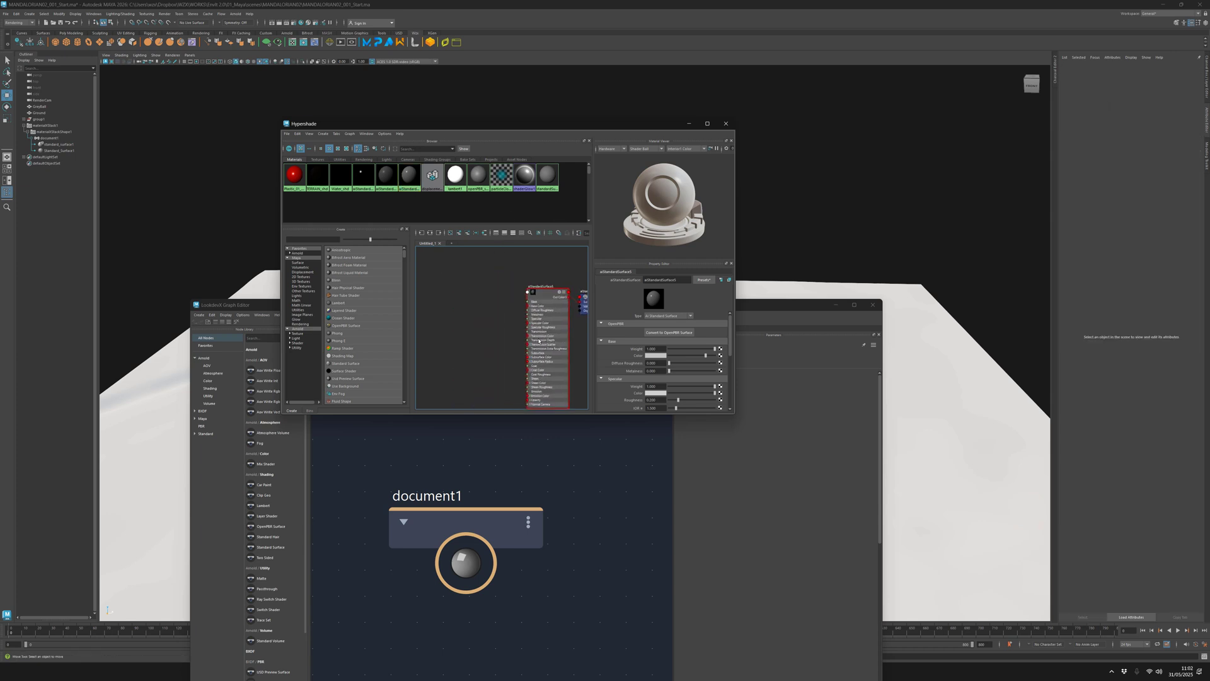
scroll(546, 340, "down", 1)
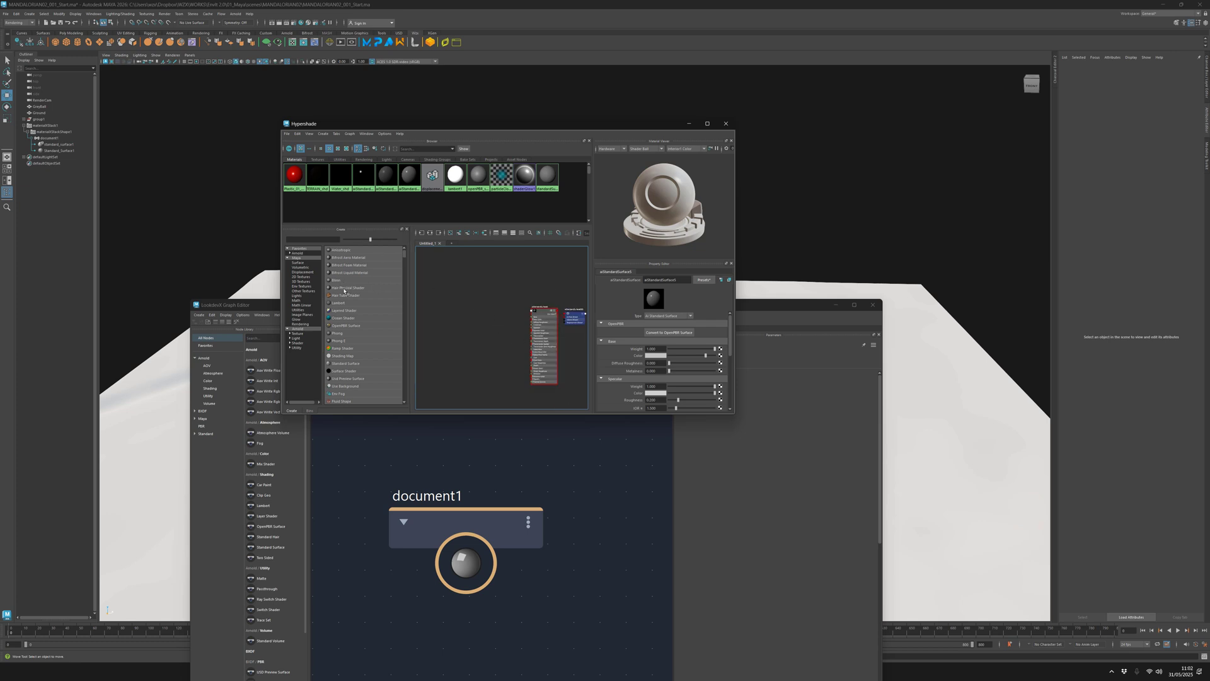
key("Tab")
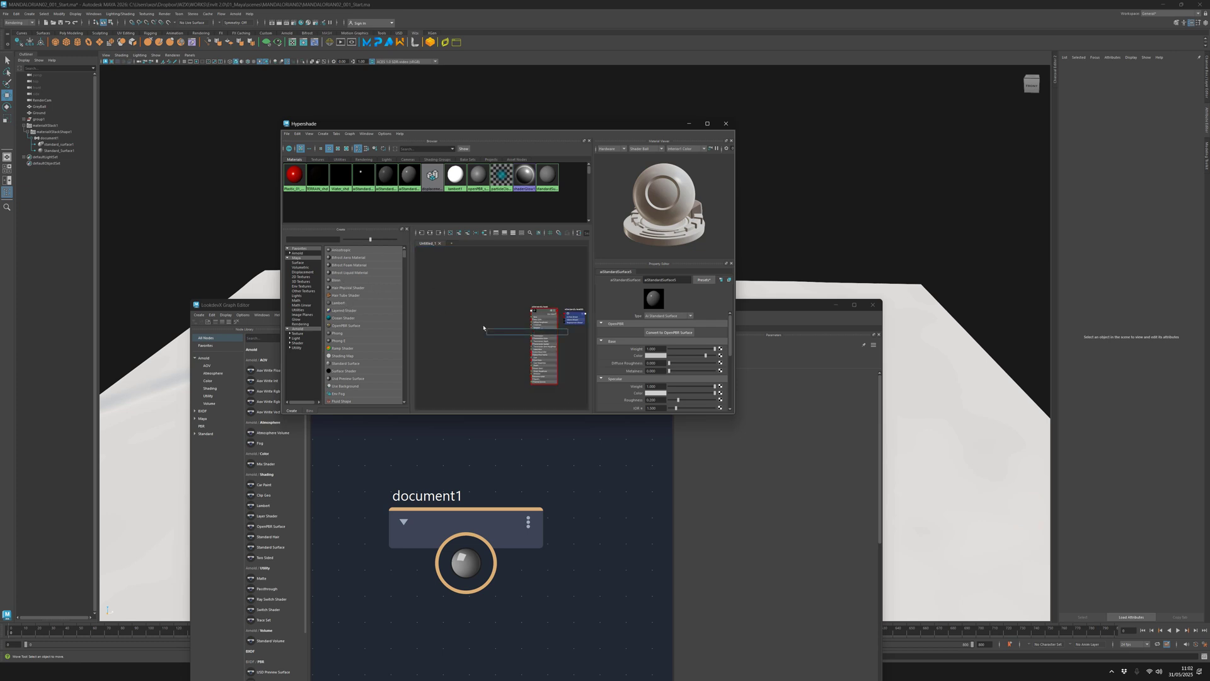
type("colo")
key("Down")
key("Return")
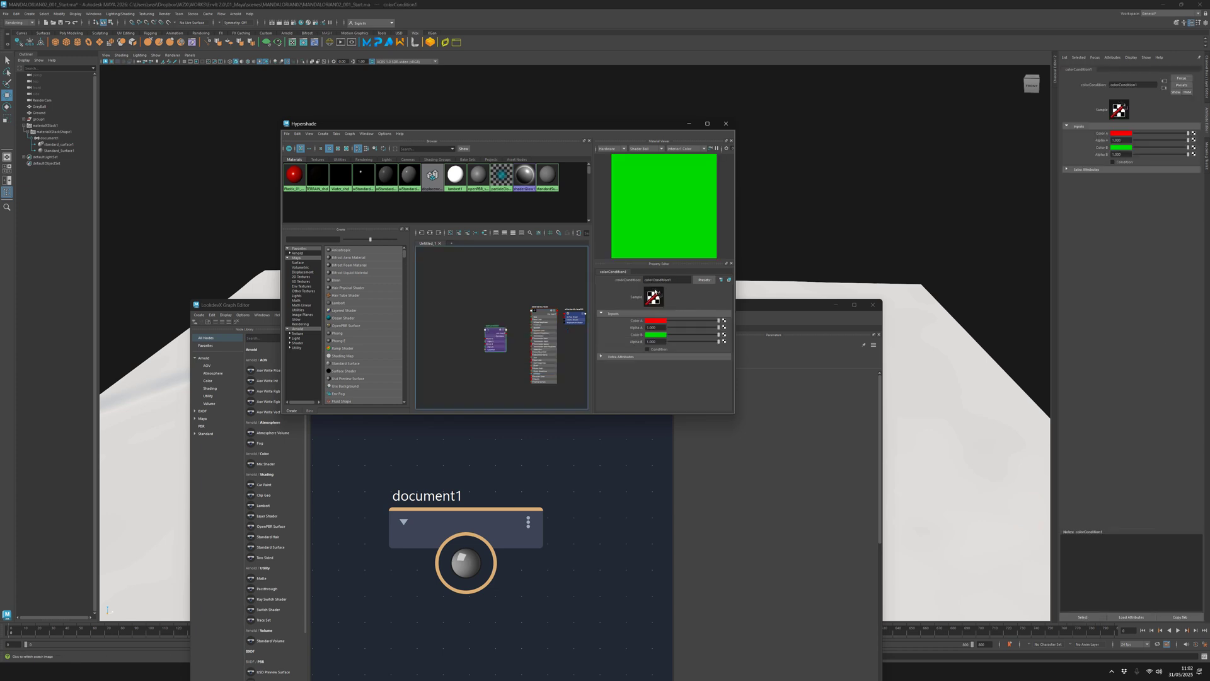
- Select the whole Hypershade node network and review the available ways of duplicating it
left_click_drag(446, 270, 570, 372)
middle_click_drag(533, 341, 496, 327, "alt")
scroll(495, 328, "down", 1)
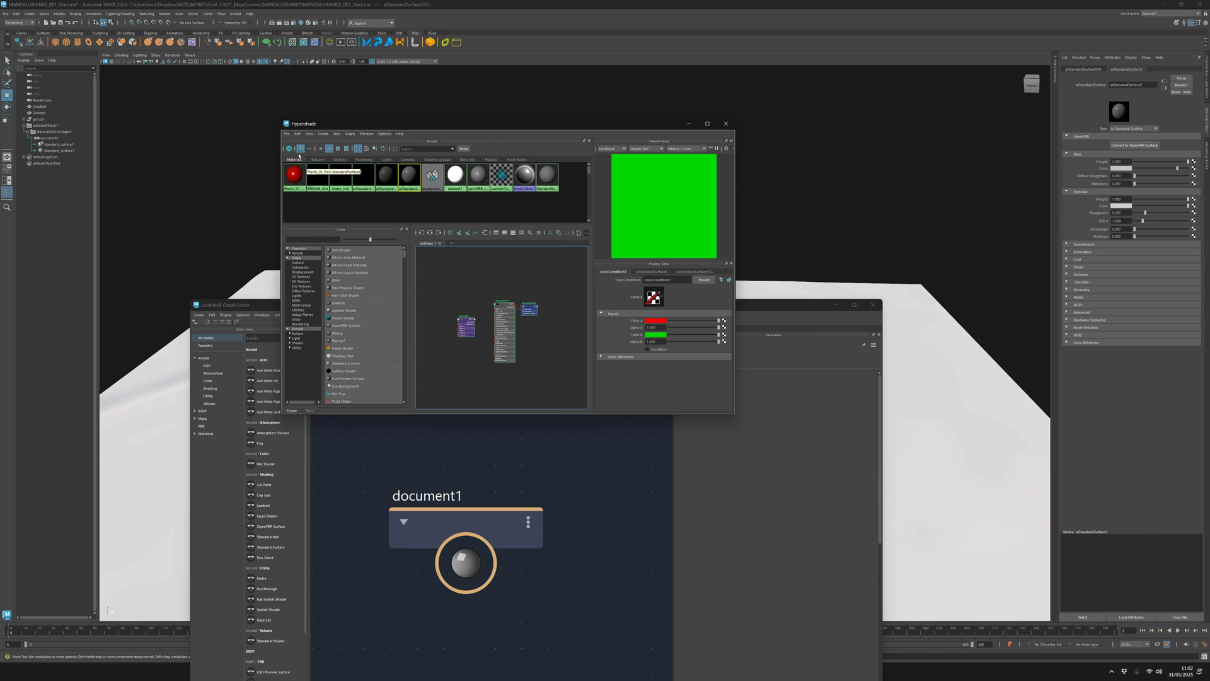
left_click(297, 134)
mouse_move(325, 201)
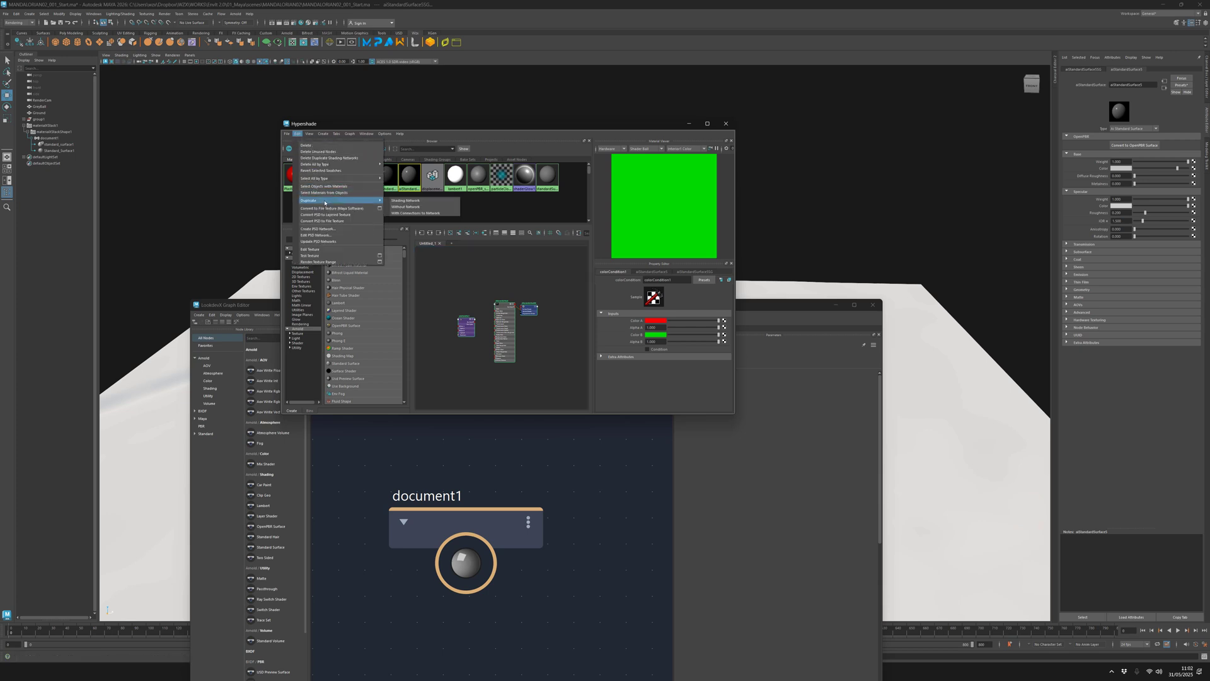
left_click(407, 205)
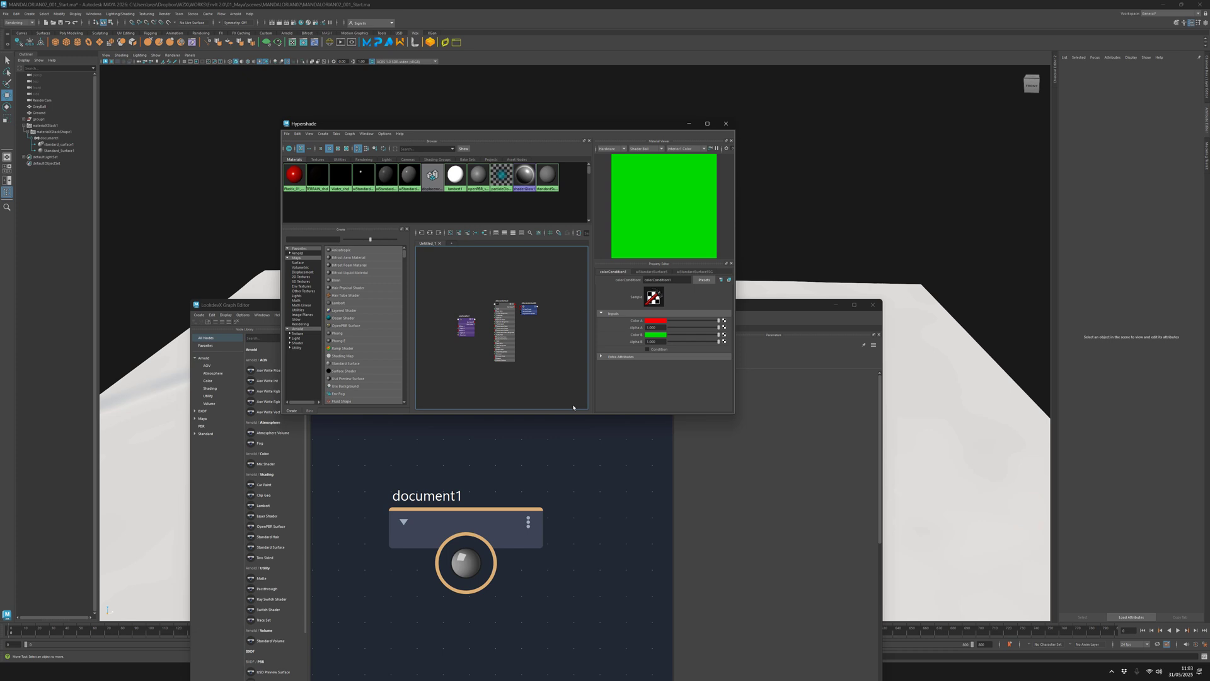
- Inspect the red plastic and TERRAIN_mtl materials in the Hypershade, and clear the selection
left_click(294, 176)
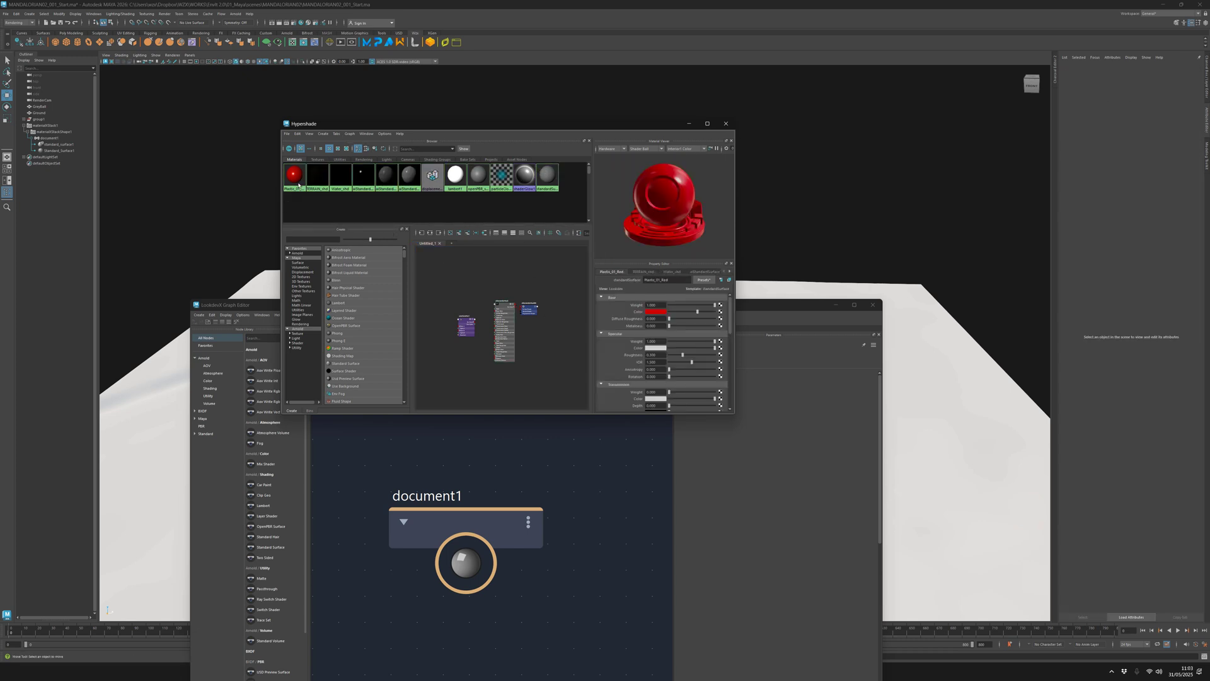
left_click(317, 180)
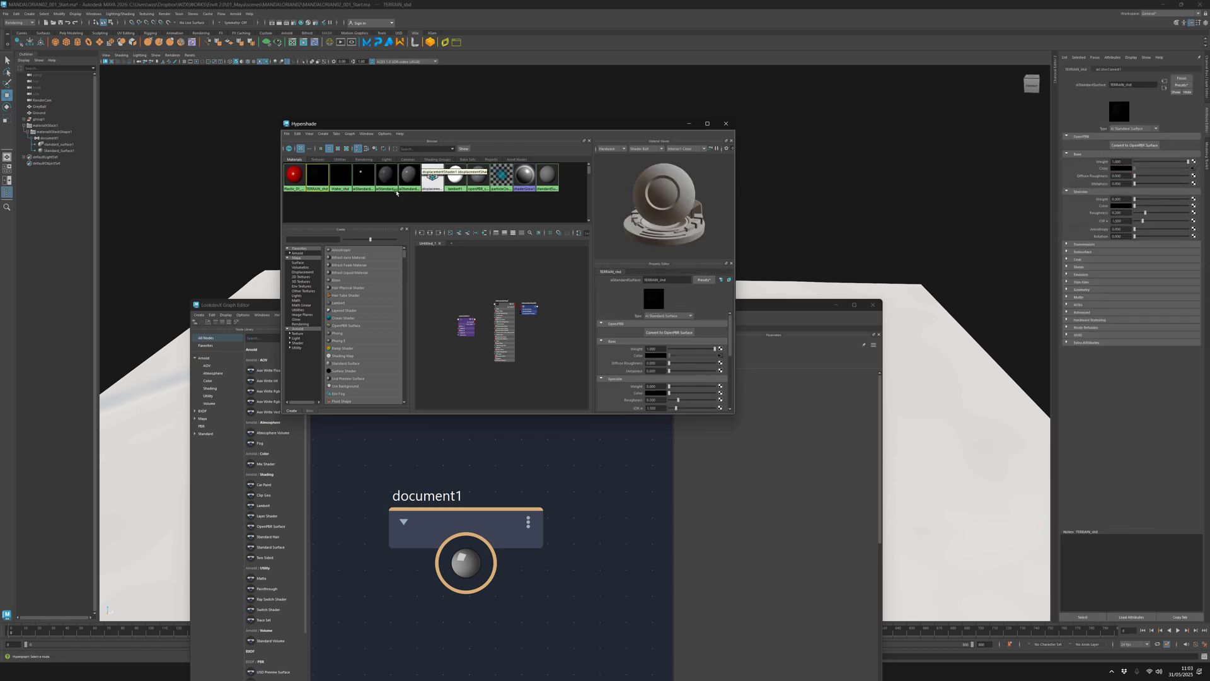
left_click(334, 214)
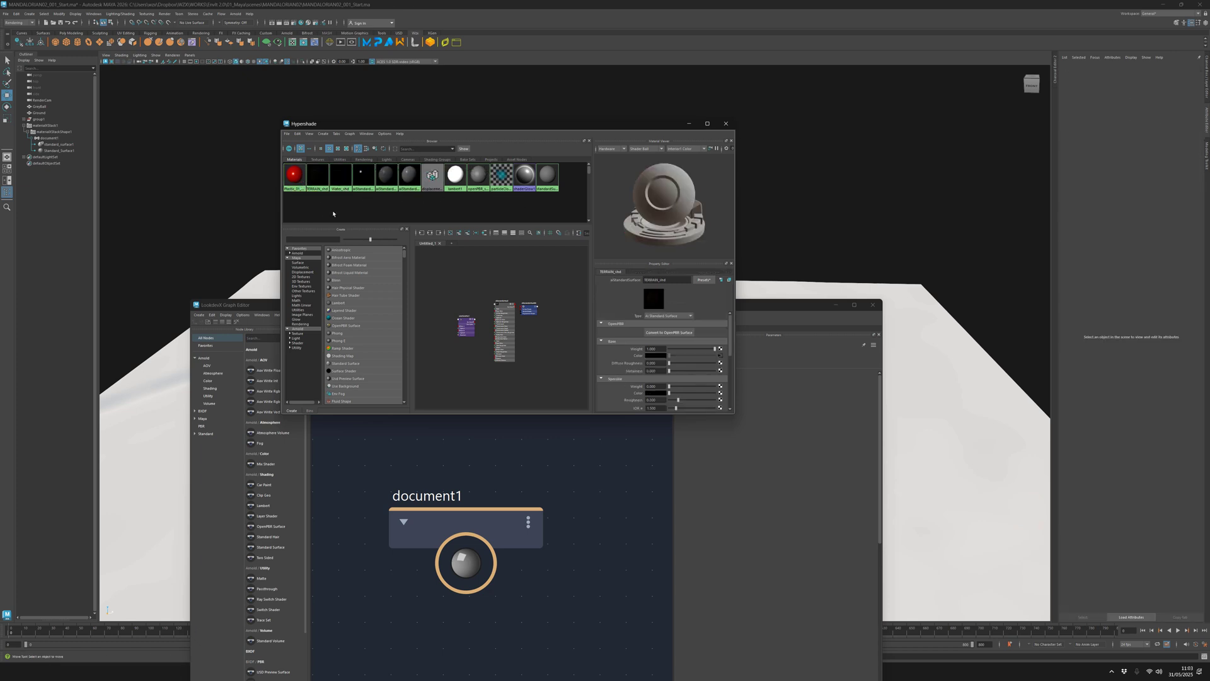
- Close the Hypershade and move the LookdevX Graph Editor up so its whole graph area fits on screen
left_click(726, 124)
left_click(438, 564)
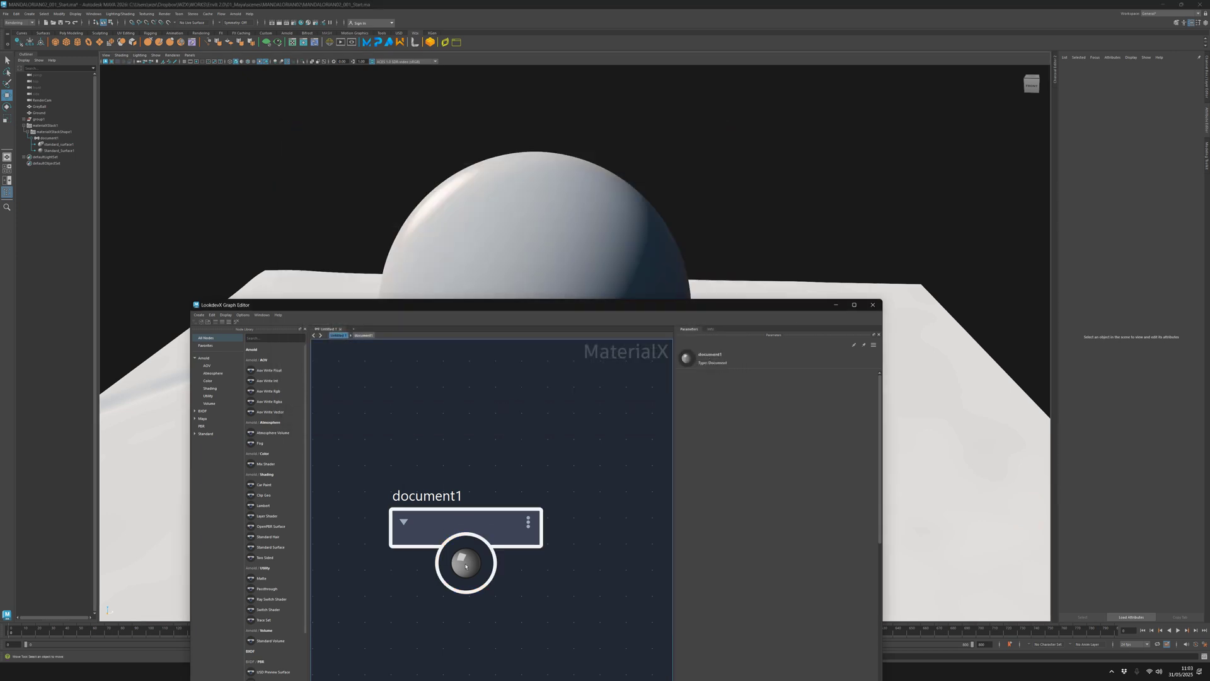
left_click_drag(438, 564, 448, 504)
left_click_drag(477, 309, 486, 160)
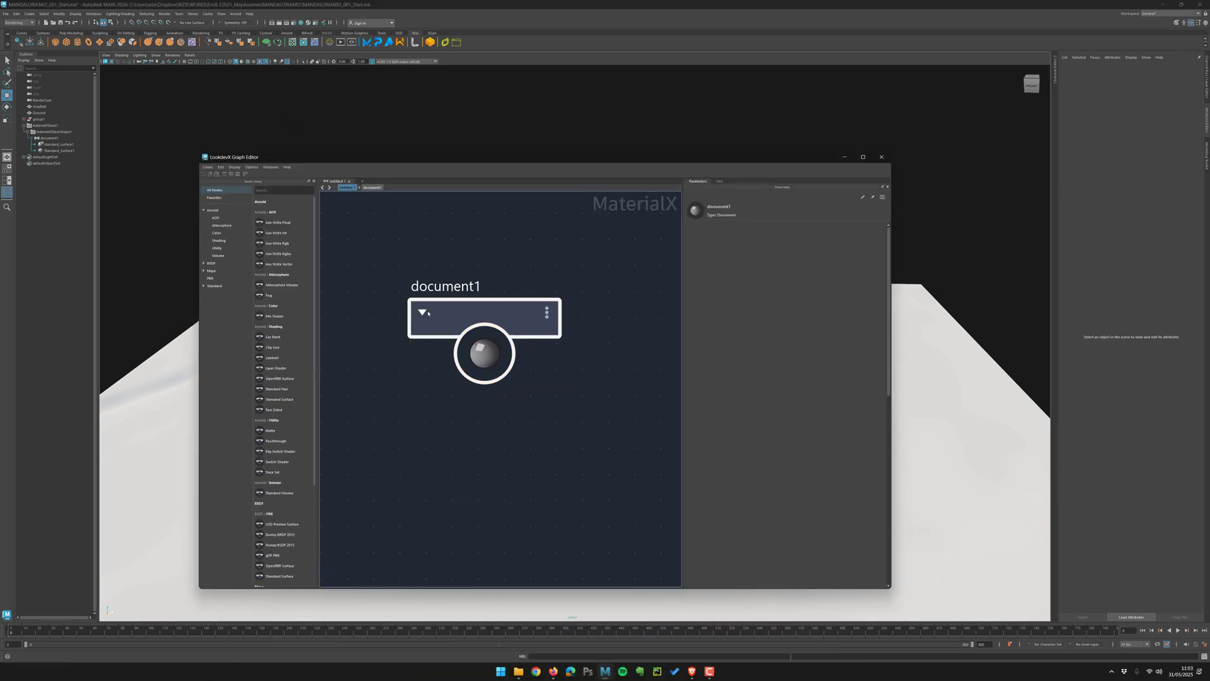
- Enter the document1 node and select both surface nodes to examine the network it contains
left_click_drag(441, 310, 439, 312)
left_click(435, 244)
left_click(439, 315)
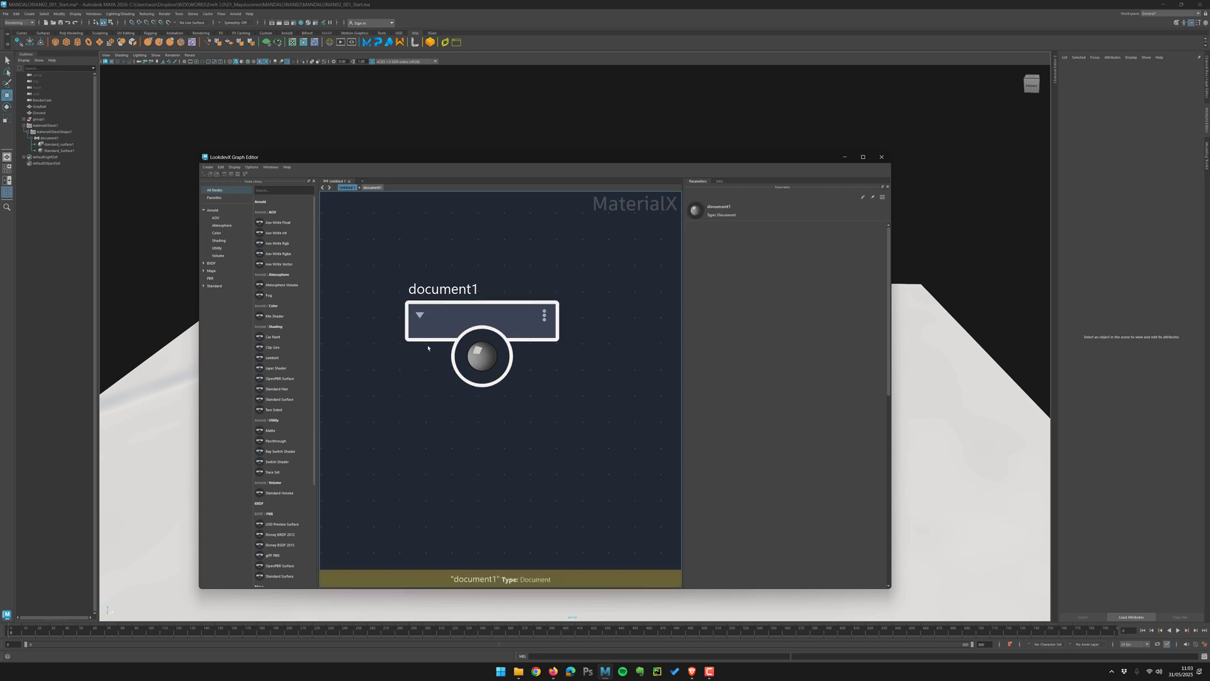
left_click(457, 277)
left_click(454, 324)
left_click_drag(465, 315, 466, 317)
double_click(466, 320)
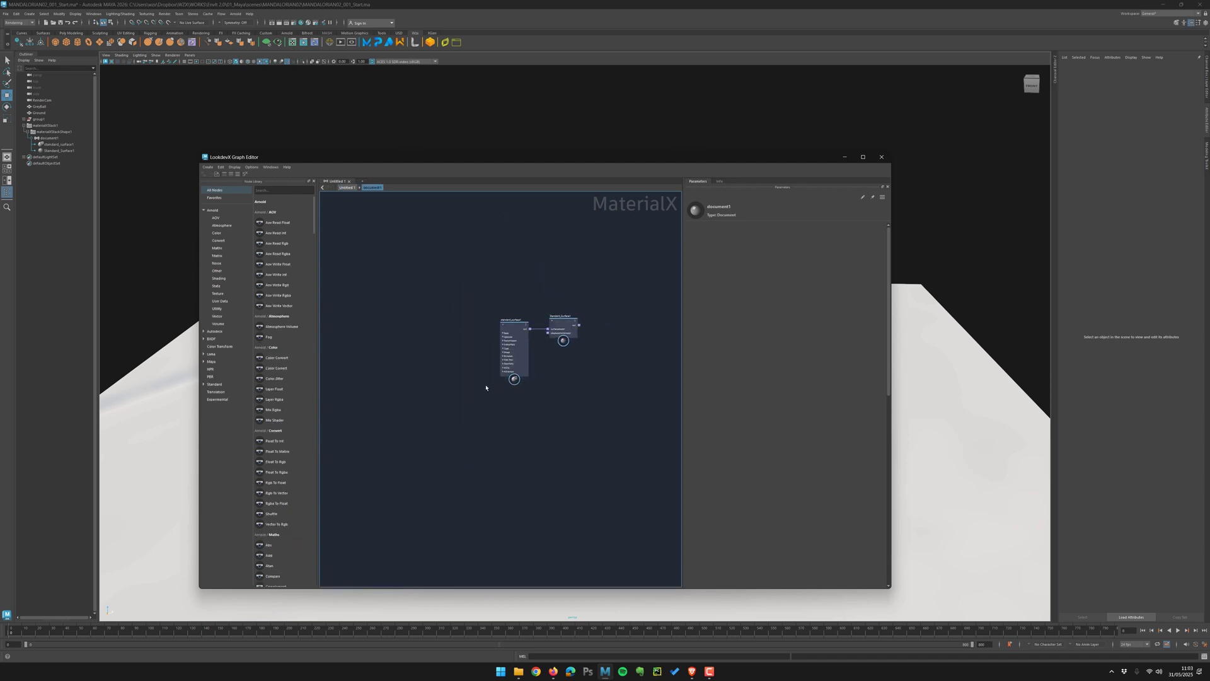
left_click_drag(429, 282, 600, 422)
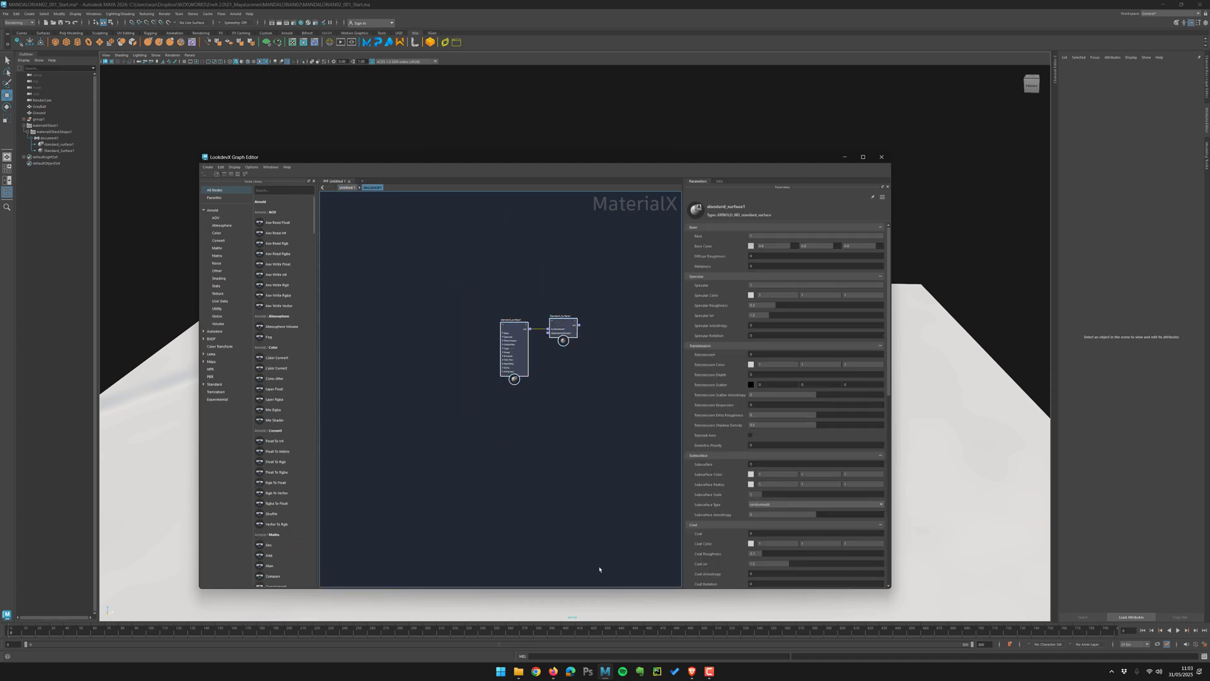
- Return to the top graph level and rename the document1 node as Plastic
left_click(347, 187)
double_click(444, 294)
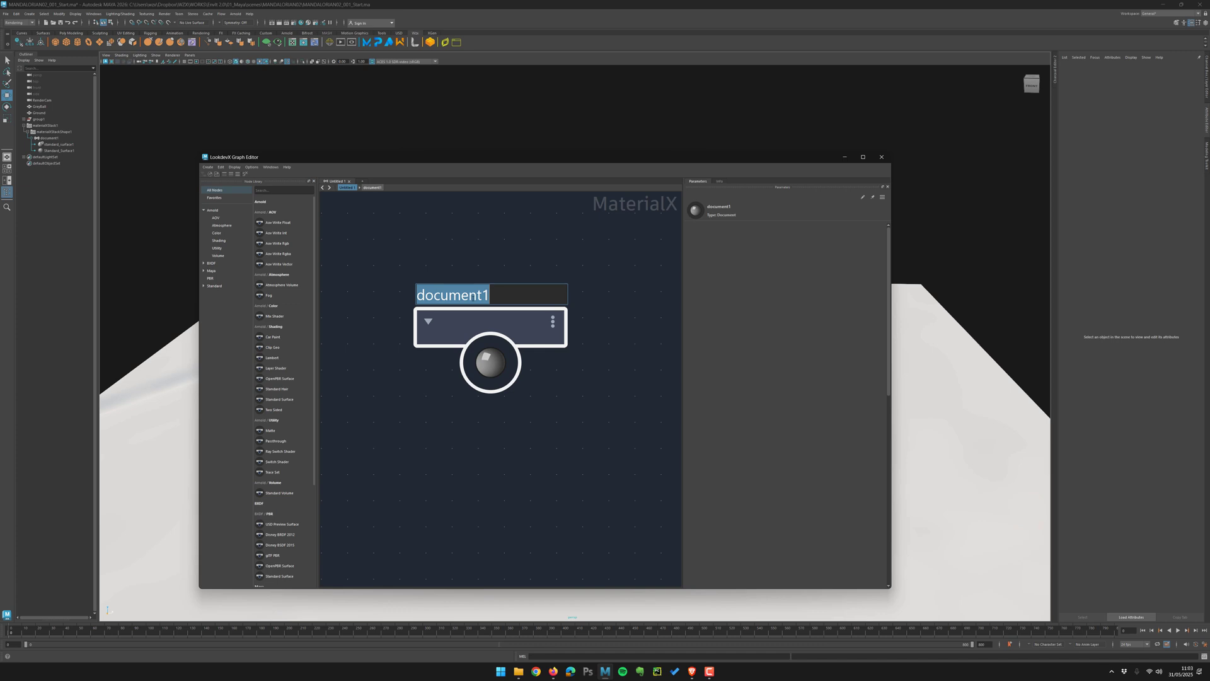
type("Plastic")
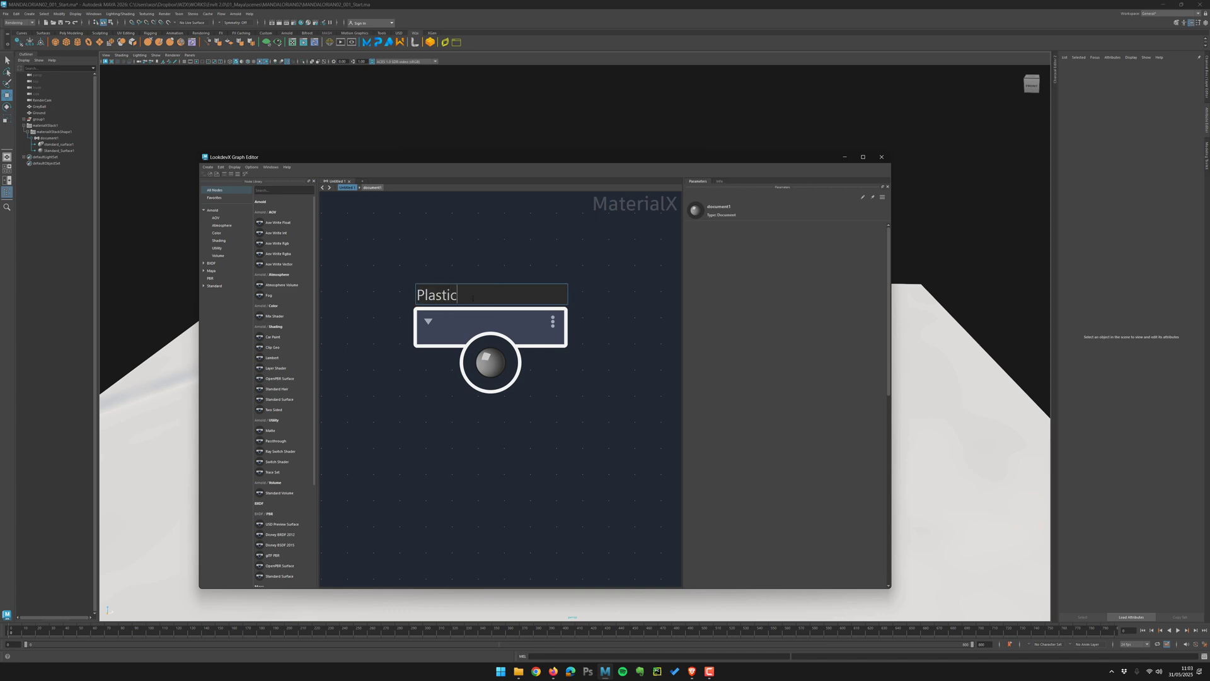
key("Return")
- Duplicate the Plastic document node and place the copy directly below the original
left_click_drag(523, 354, 461, 320)
left_click_drag(486, 358, 553, 442)
middle_click_drag(548, 399, 581, 316)
scroll(585, 312, "down", 3)
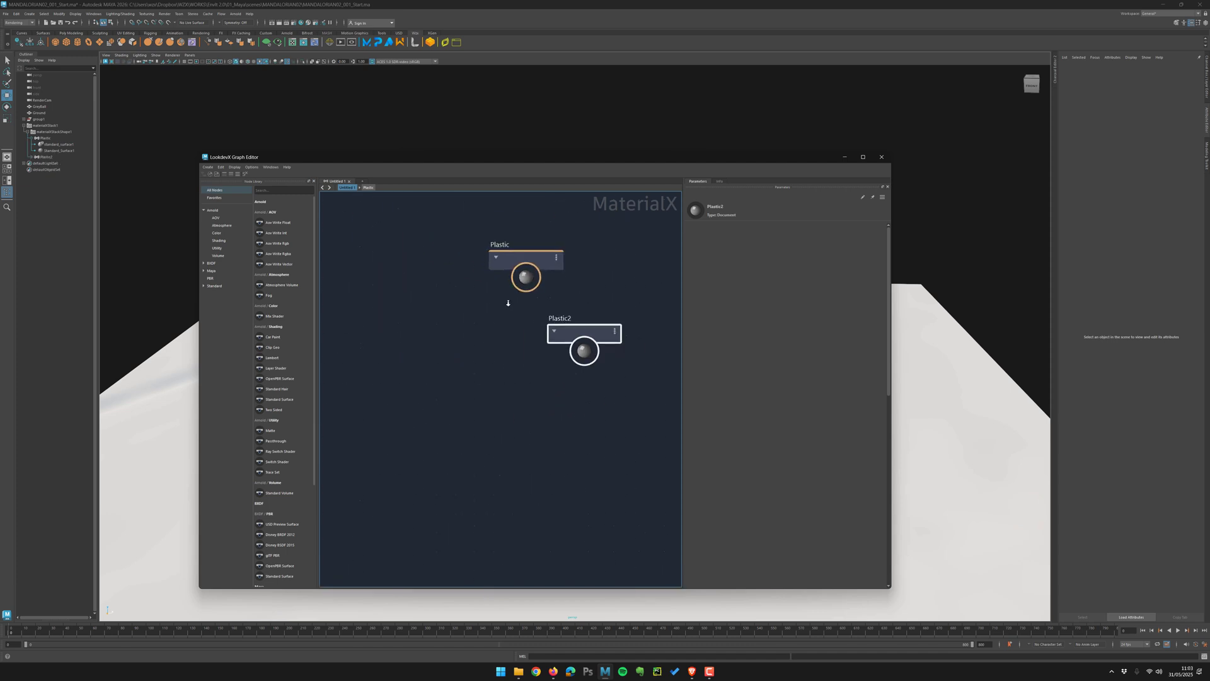
left_click_drag(571, 335, 497, 360)
left_click(545, 313)
middle_click_drag(510, 333, 435, 386)
scroll(433, 385, "up", 1)
- Delete the Plastic2 document copy from the graph
left_click_drag(443, 424, 461, 416)
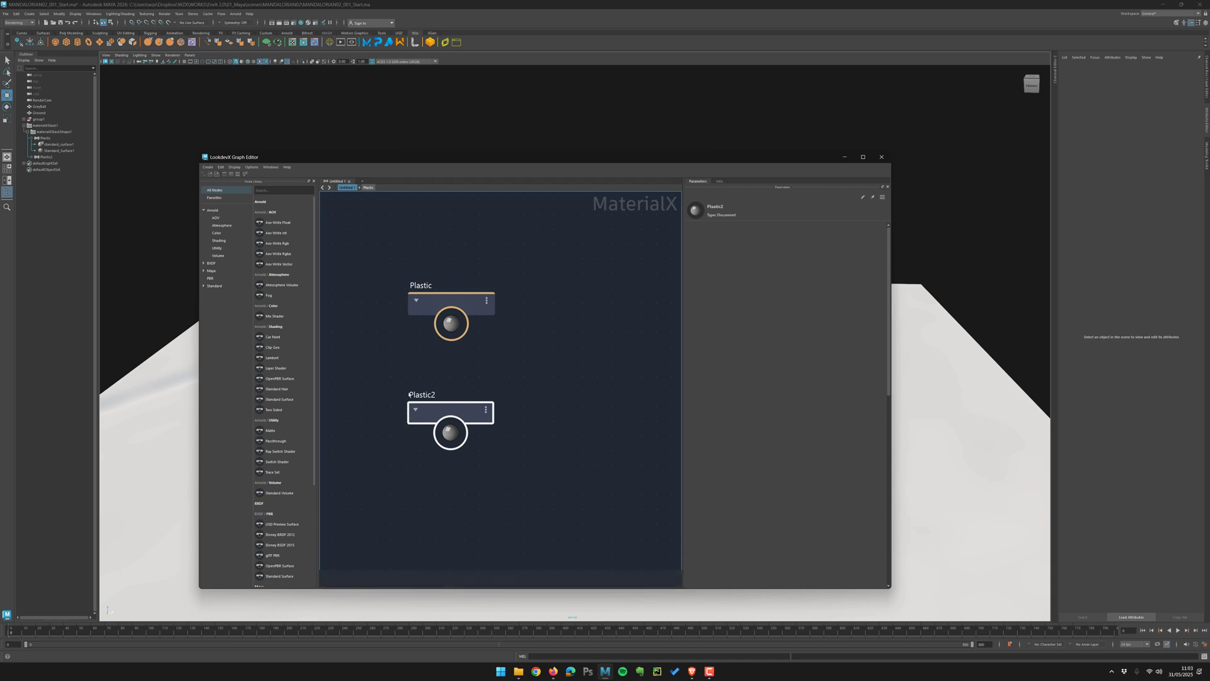
left_click_drag(446, 412, 456, 403)
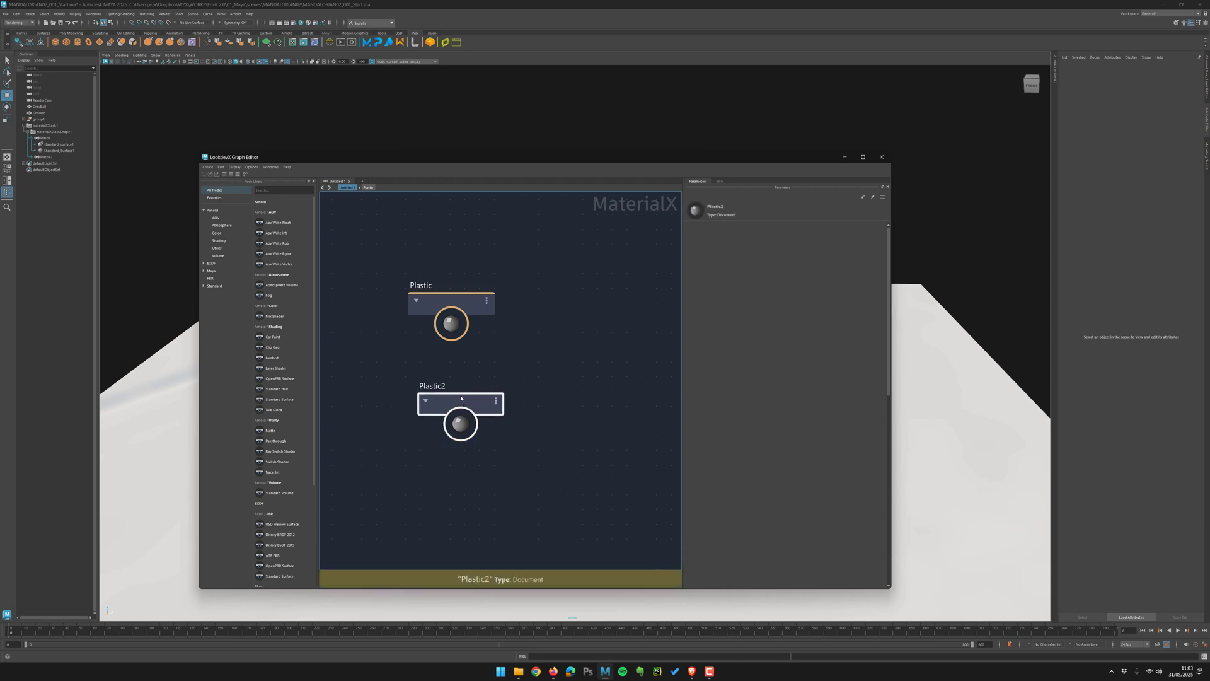
key("Delete")
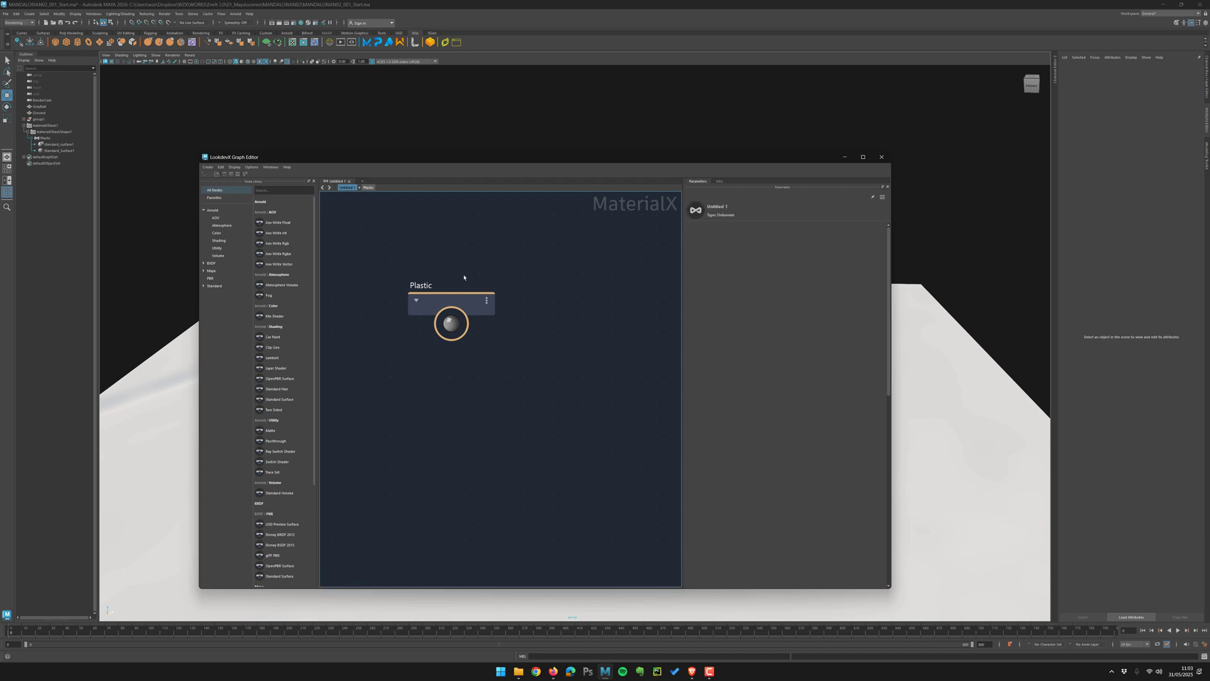
- Enter the Plastic document and frame its shader network
left_click(457, 304)
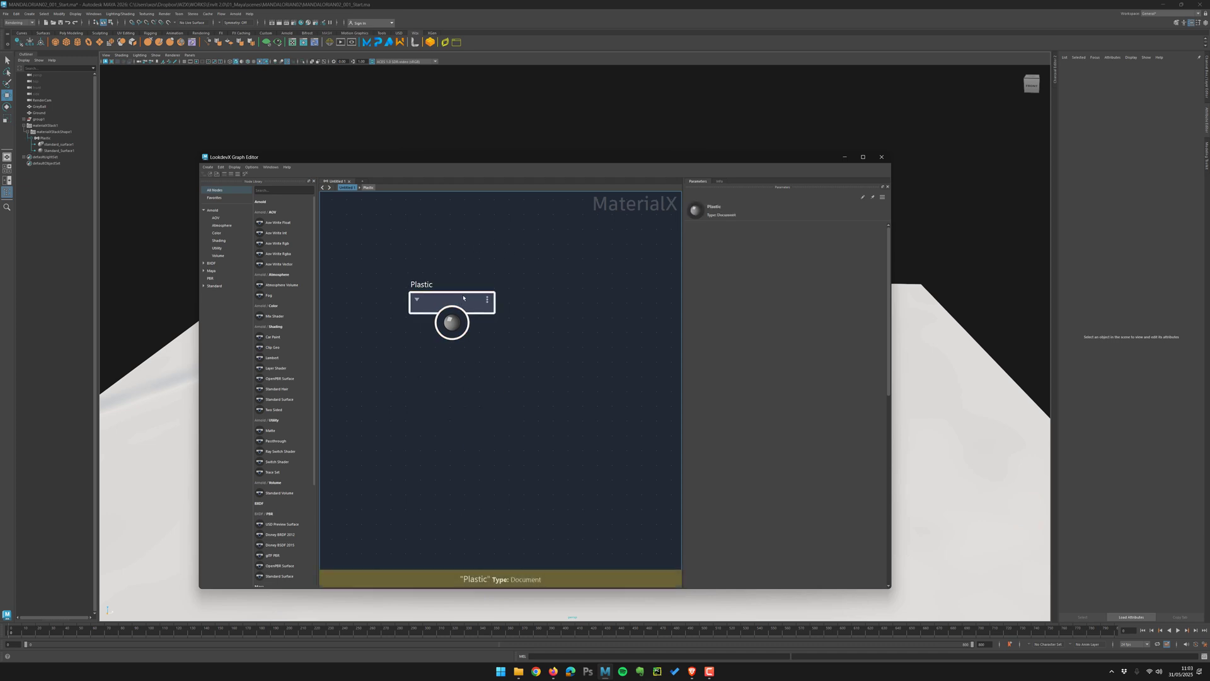
double_click(460, 298)
scroll(491, 318, "up", 5)
scroll(492, 319, "down", 3)
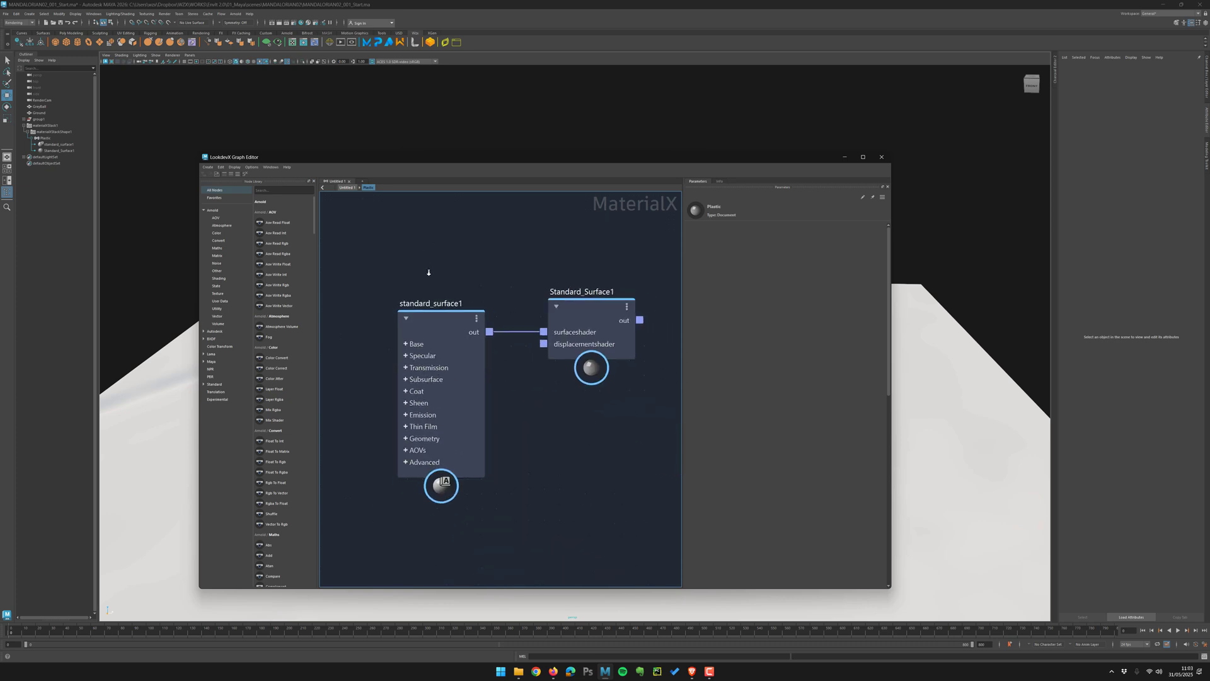
scroll(424, 278, "up", 2)
- Arrange the two surface nodes side by side and collapse the standard_surface1 shader node
left_click(468, 318)
left_click_drag(469, 319, 474, 313)
left_click_drag(585, 312, 603, 302)
left_click_drag(476, 320, 475, 311)
left_click(377, 309)
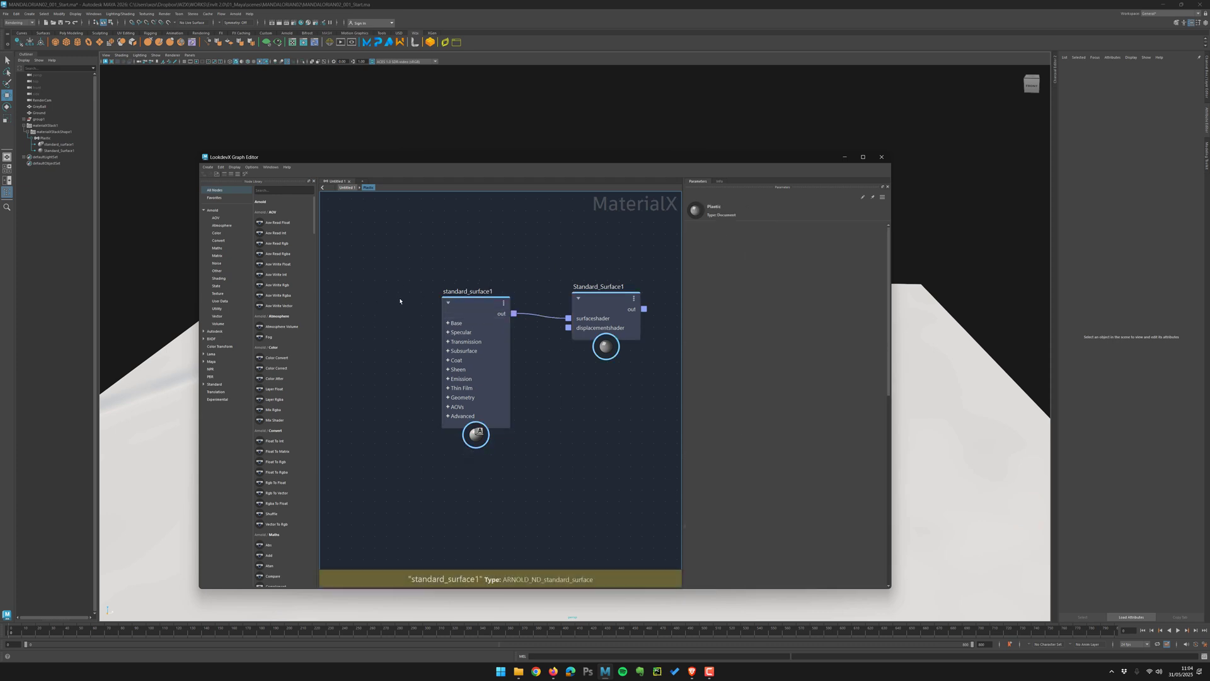
left_click(448, 303)
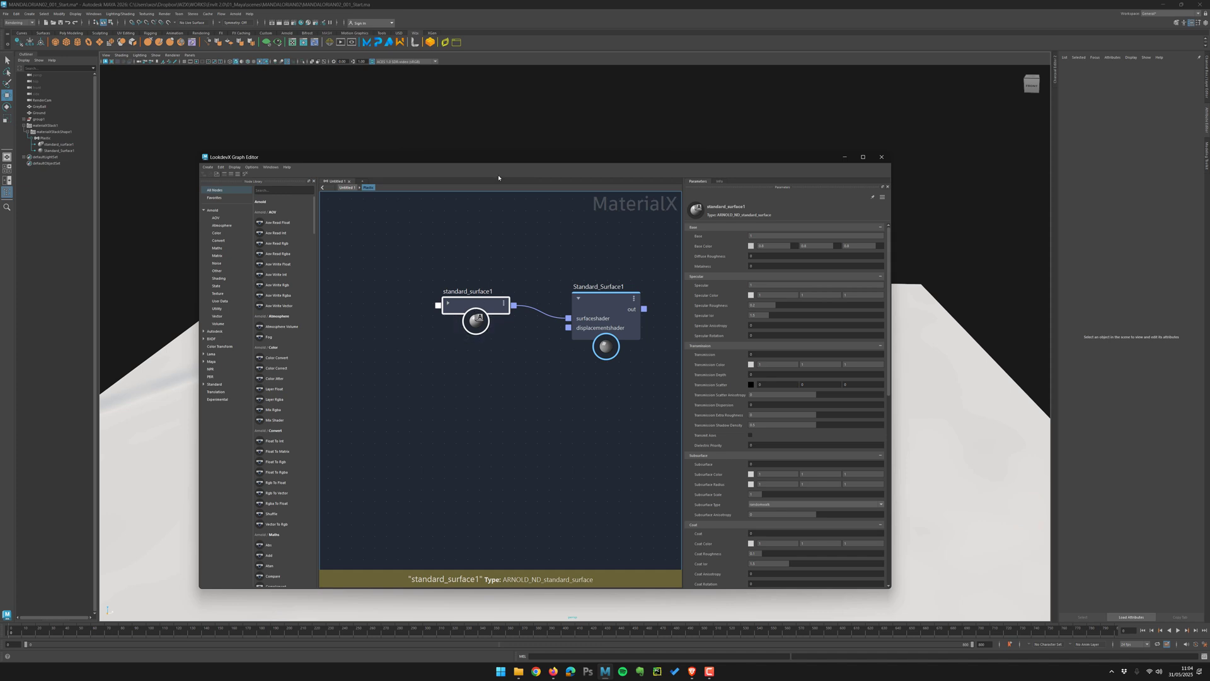
- Move the graph editor down to uncover the sphere, select GreyBall and check the existing materials offered for it in the viewport
left_click_drag(499, 158, 498, 312)
left_click(474, 204)
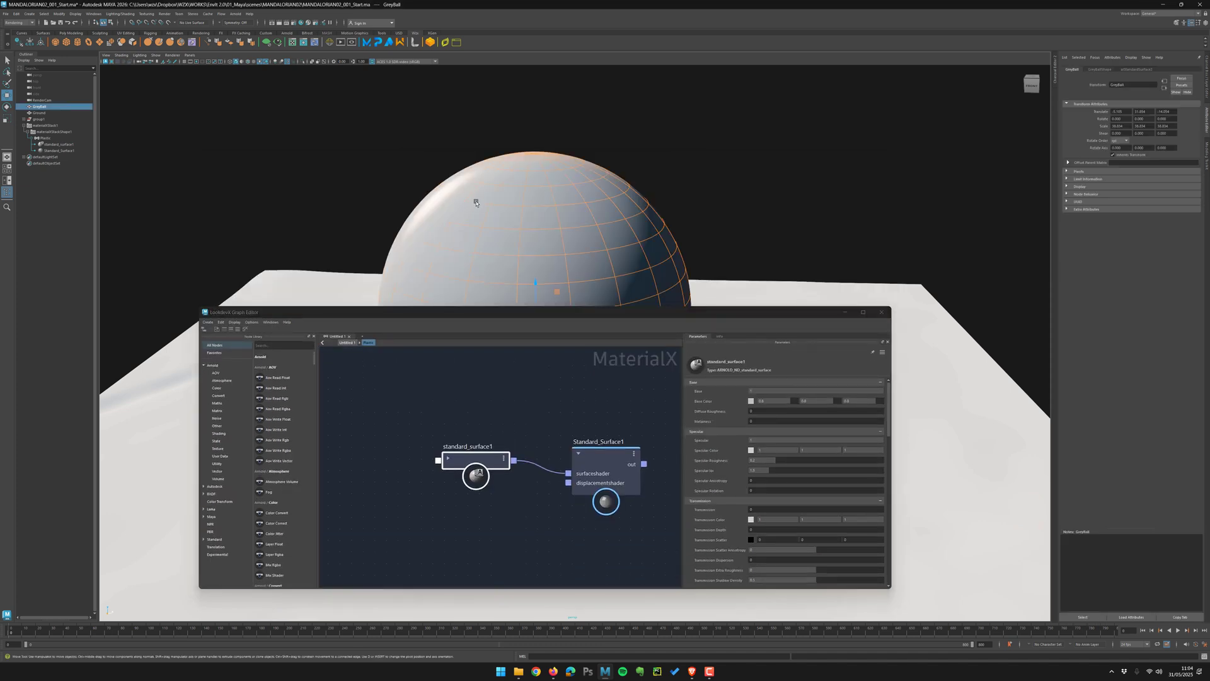
right_click(476, 203)
mouse_move(478, 376)
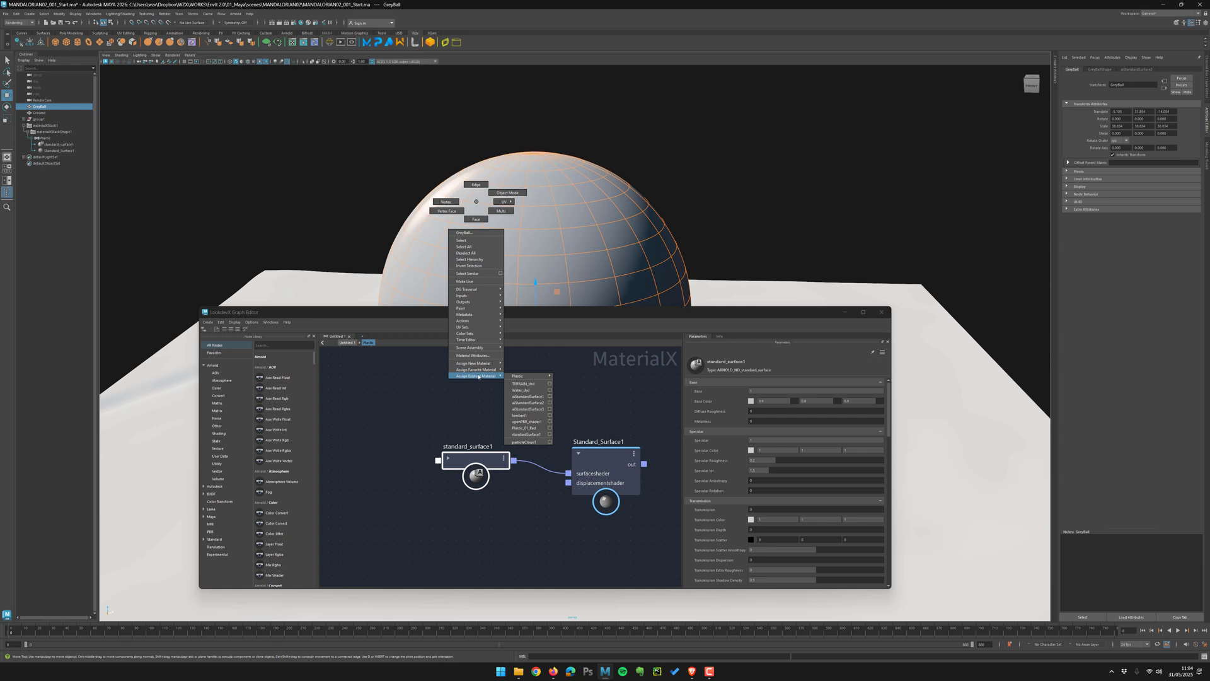
right_click_drag(478, 377, 435, 359)
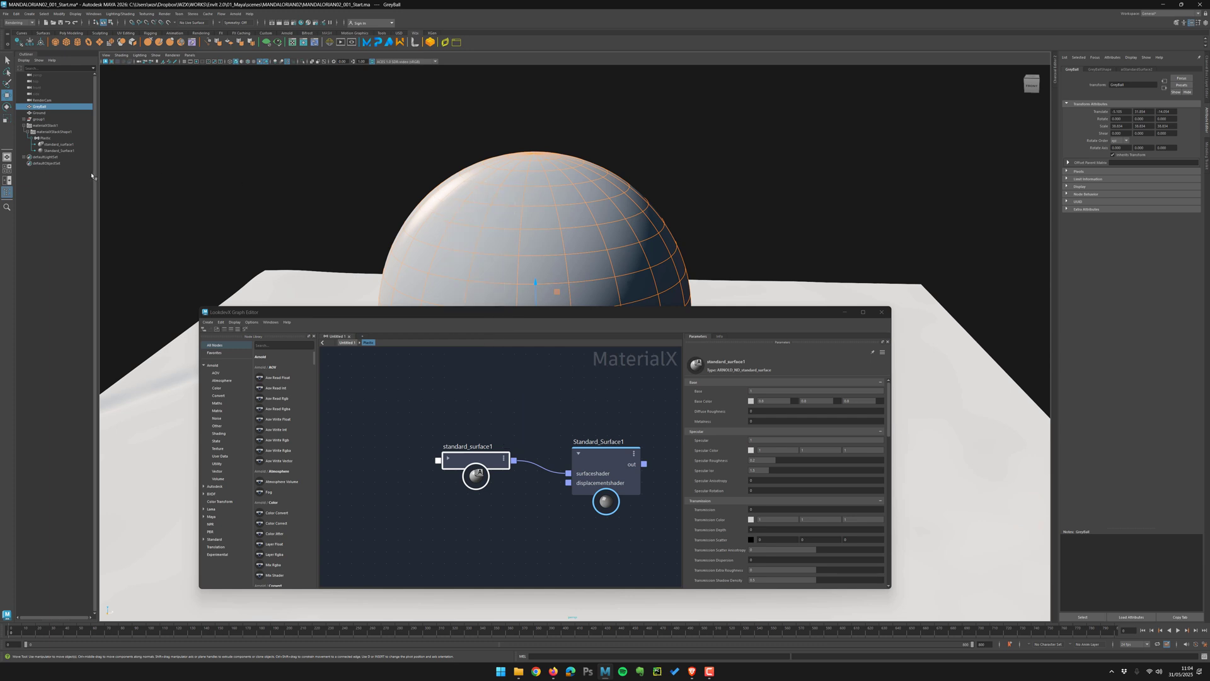
- Assign the existing Standard_Surface1 material from the Plastic document to GreyBall through the Outliner
right_click(37, 108)
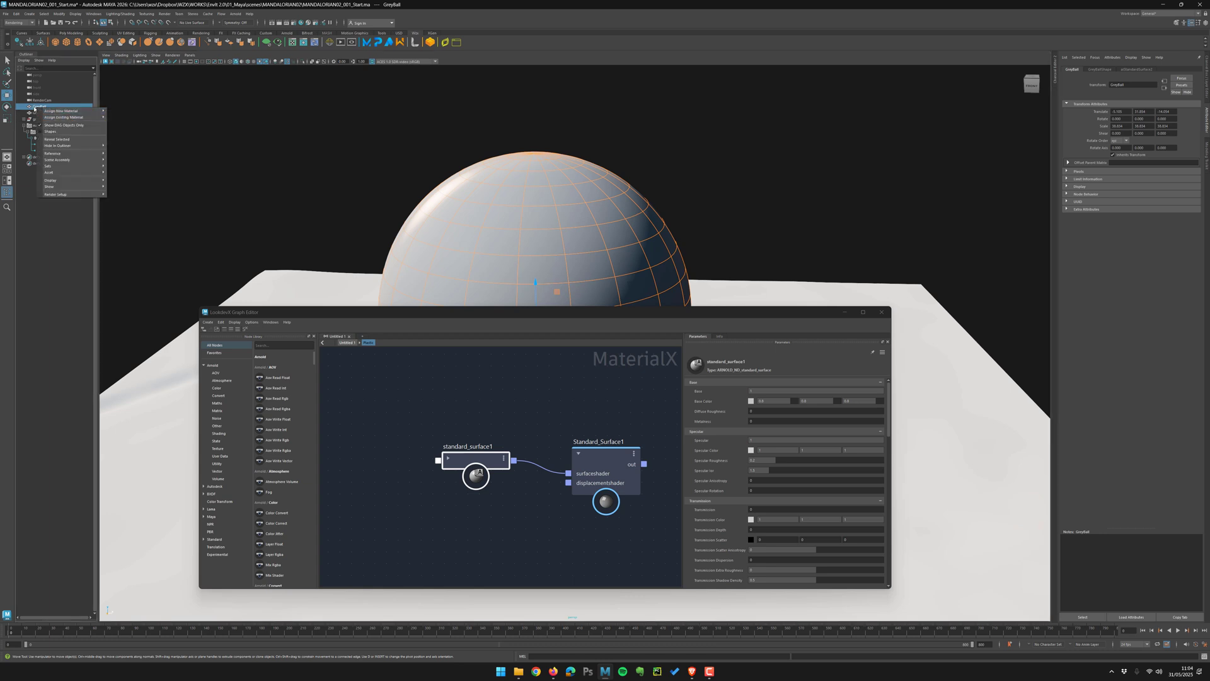
mouse_move(69, 117)
mouse_move(126, 118)
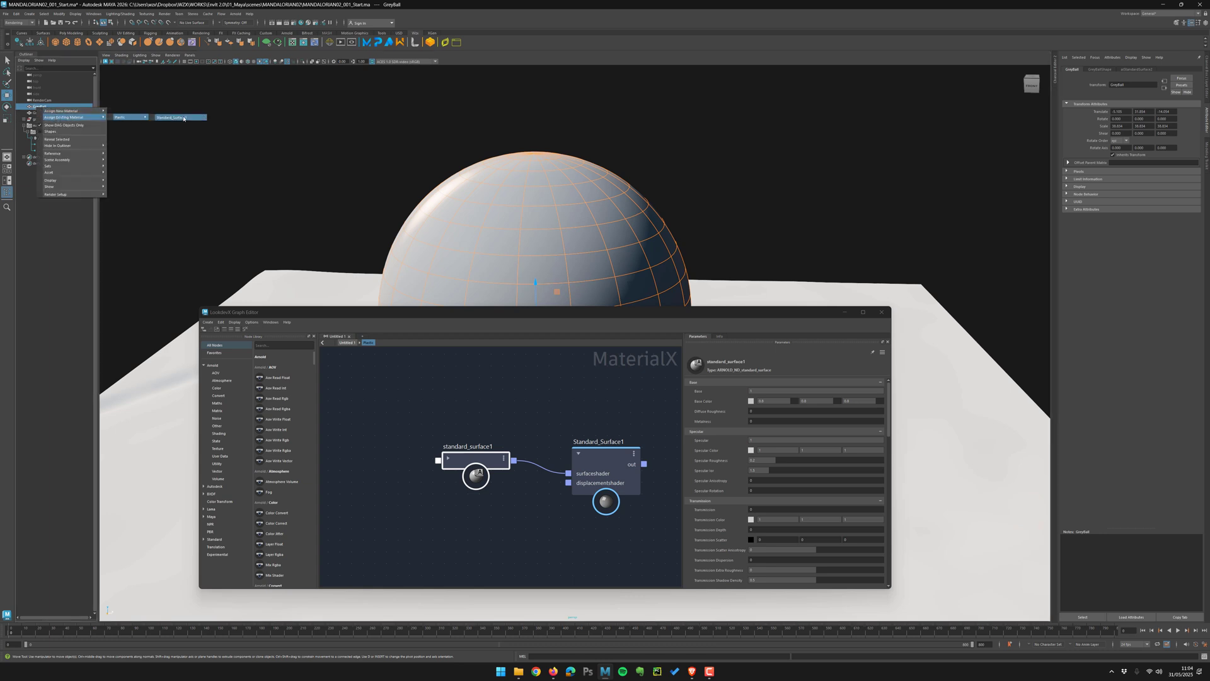
left_click(25, 108)
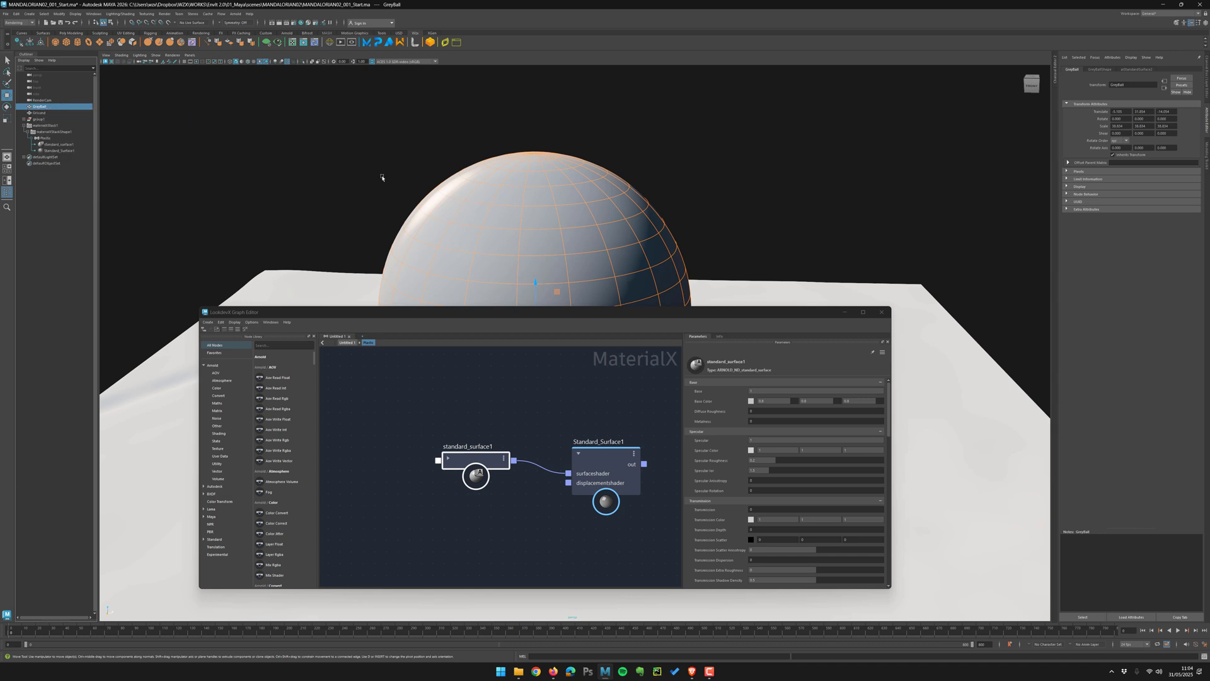
right_click(41, 109)
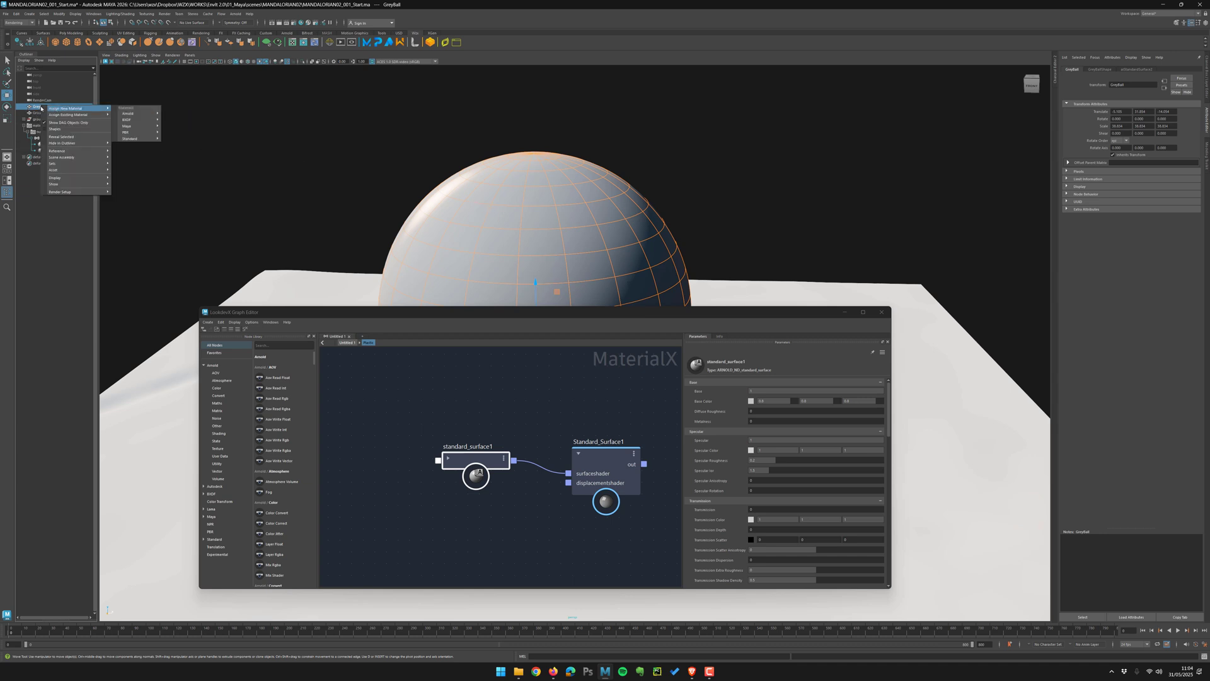
mouse_move(75, 114)
mouse_move(128, 116)
left_click(165, 116)
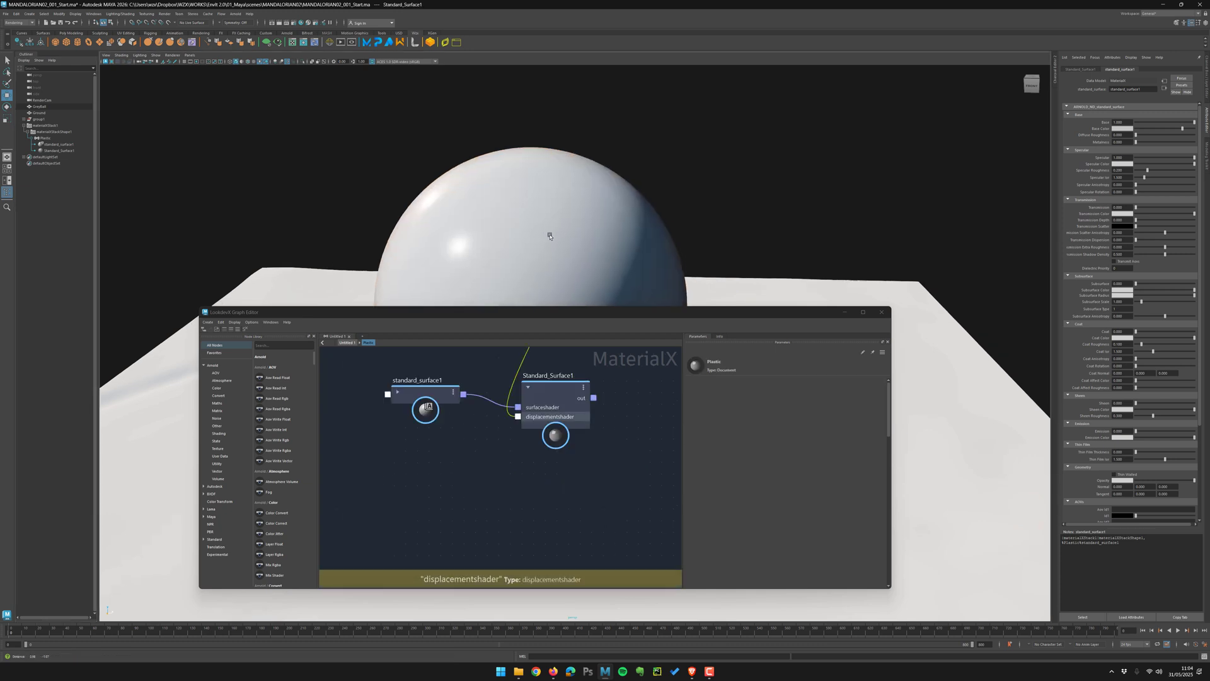
- Select the standard_surface1 shader node to show its parameters and move the graph editor away from the lower viewport
left_click_drag(488, 456, 490, 416)
middle_click_drag(486, 435, 571, 375, "alt")
left_click(510, 421)
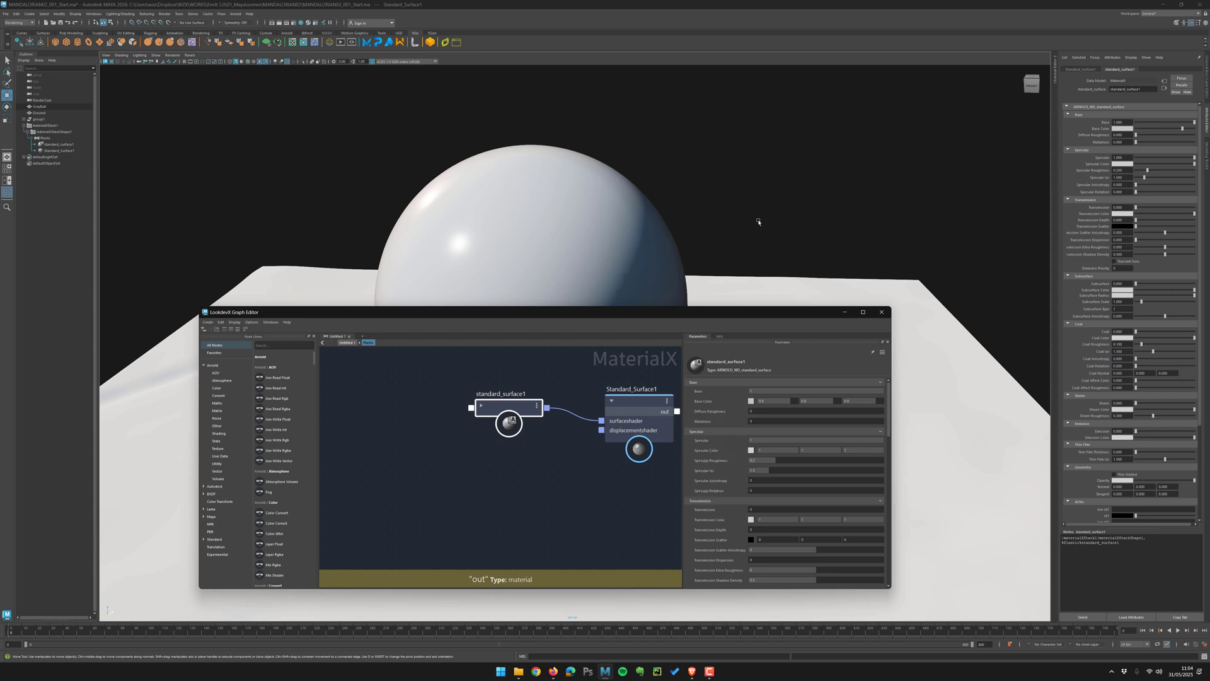
left_click_drag(740, 321, 605, 77)
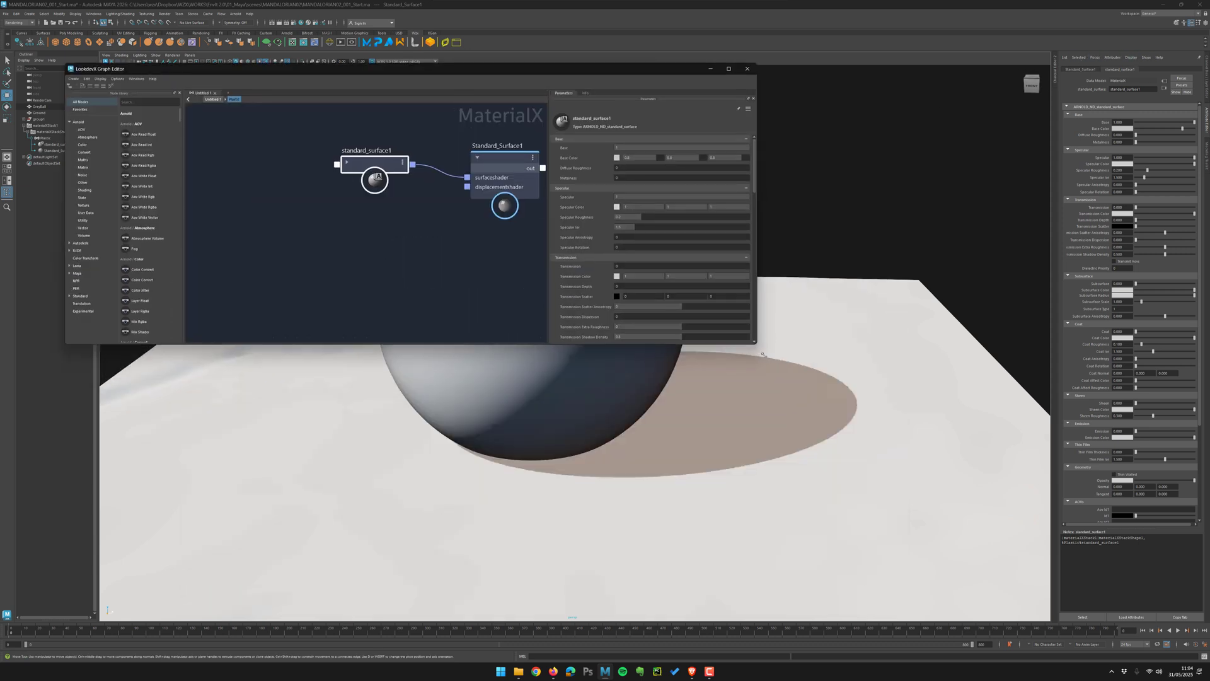
- Enlarge the graph editor and set the base color of the standard_surface1 node to a medium blue
left_click_drag(758, 347, 975, 597)
middle_click_drag(628, 272, 637, 387)
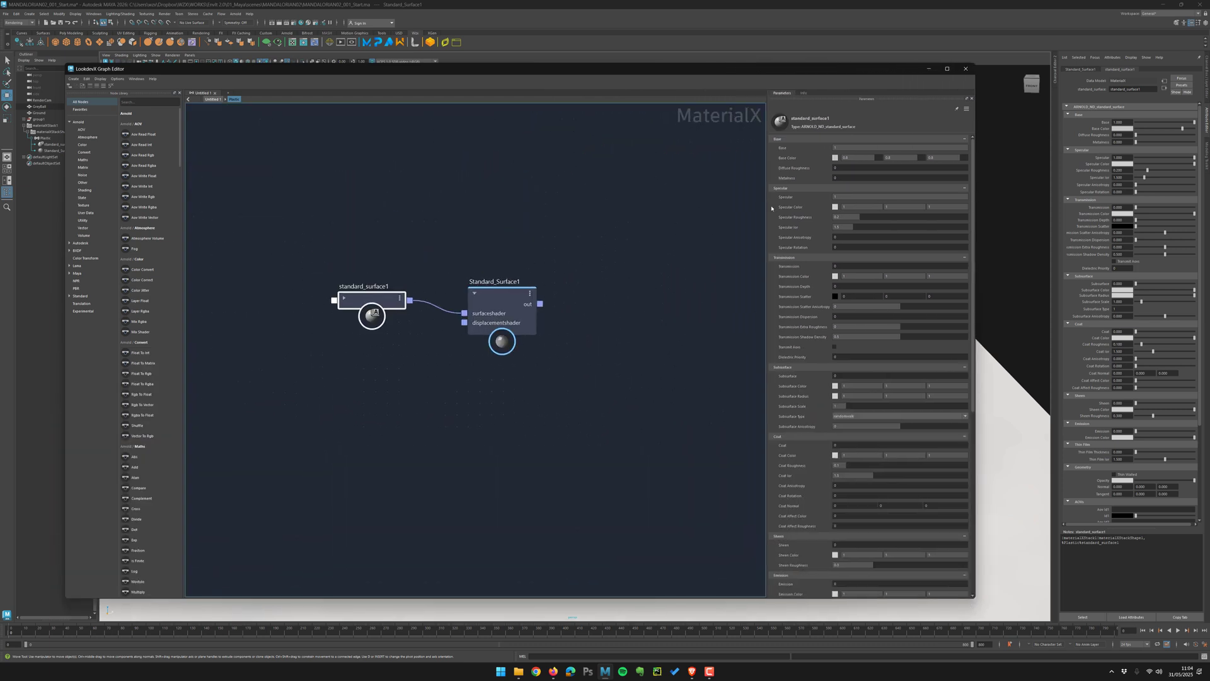
left_click(835, 158)
mouse_move(799, 213)
left_mouse_down()
mouse_move(780, 218)
mouse_move(810, 224)
left_mouse_up()
left_click(781, 224)
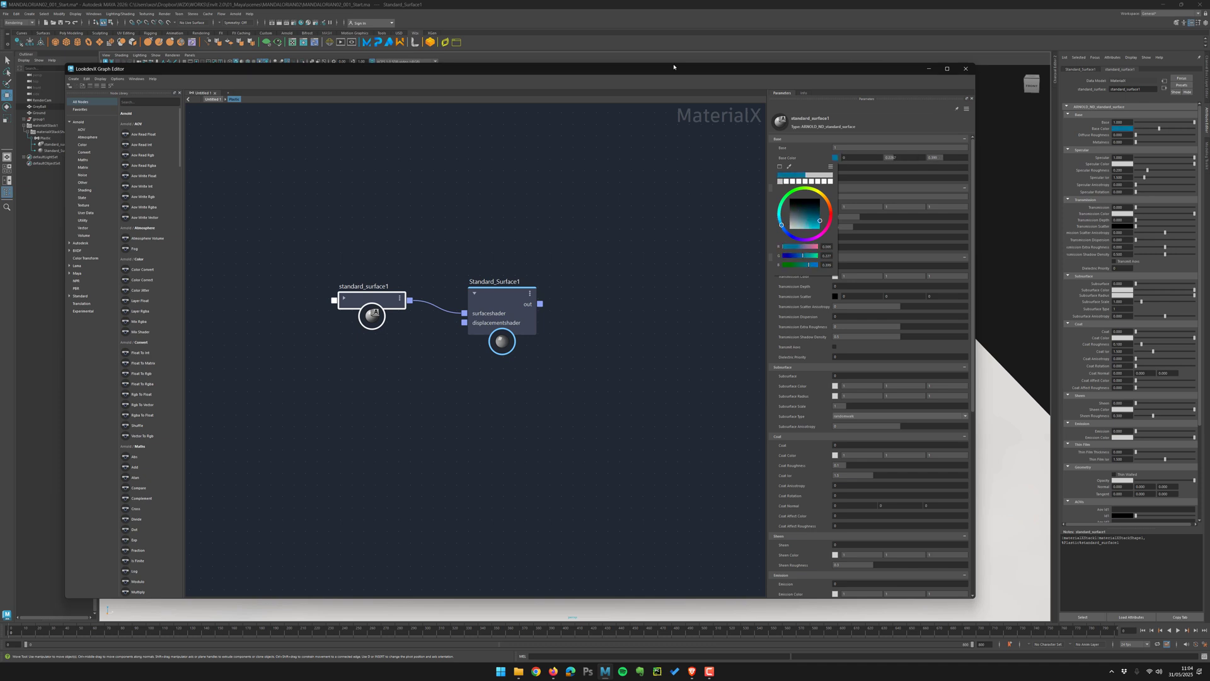
left_click(696, 351)
- Lower the graph editor to uncover the sphere and enlarge the two connected nodes in the graph
left_click_drag(655, 71, 671, 319)
scroll(602, 437, "down", 1)
middle_click_drag(504, 511, 513, 401)
scroll(538, 413, "up", 4)
left_click(512, 404)
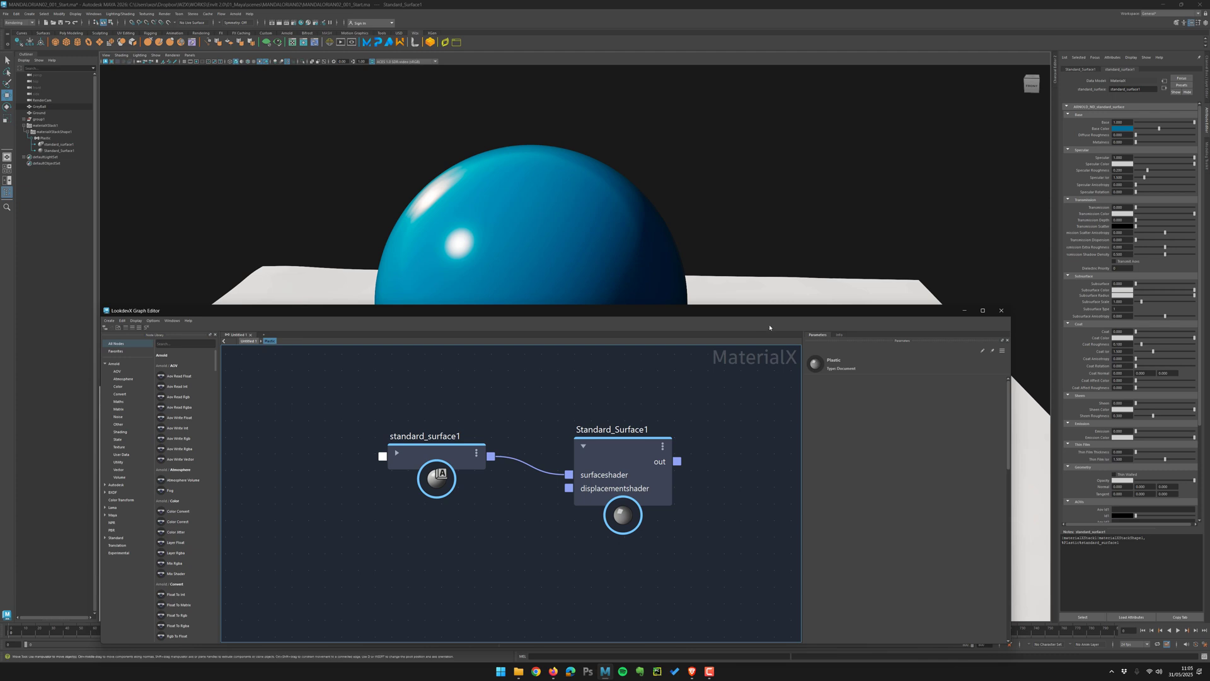
- Dock the LookdevX Graph Editor beside the viewport and widen it so the node graph is usable
left_click_drag(770, 315, 1044, 202)
left_click(1205, 119)
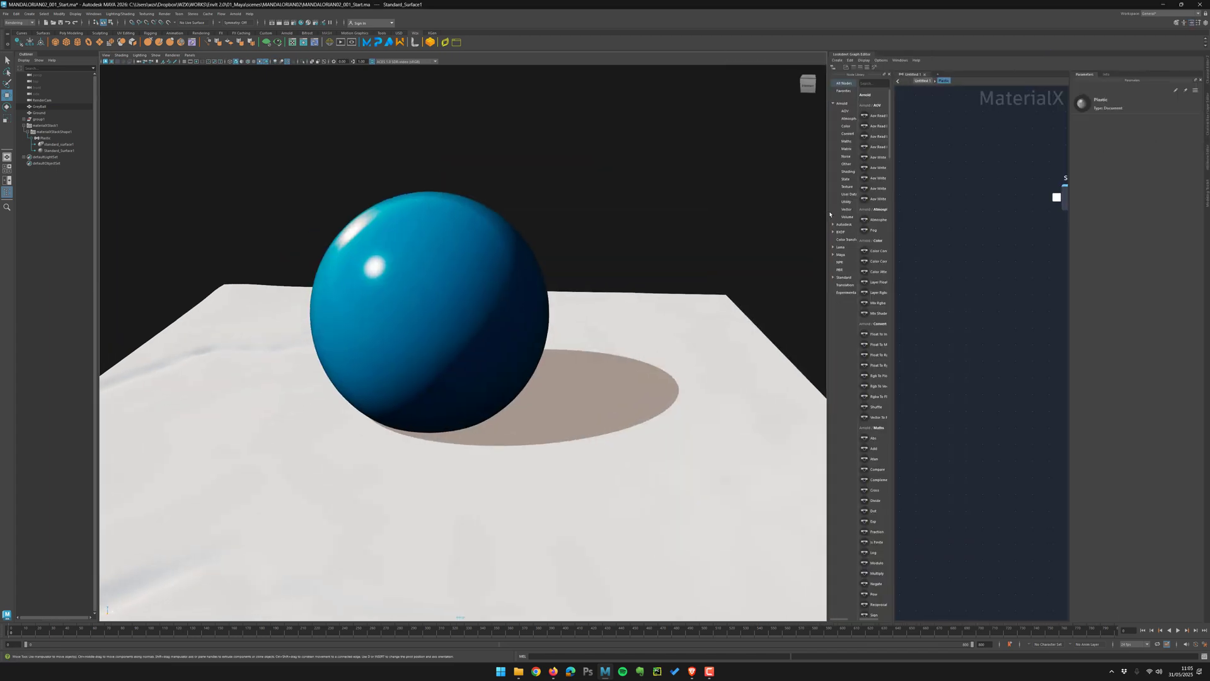
left_click_drag(828, 210, 567, 227)
- Duplicate the GreyBall sphere and move the copy sideways so both spheres stand next to each other
middle_click_drag(362, 301, 337, 303, "alt")
left_click(338, 302)
key("ctrl+d")
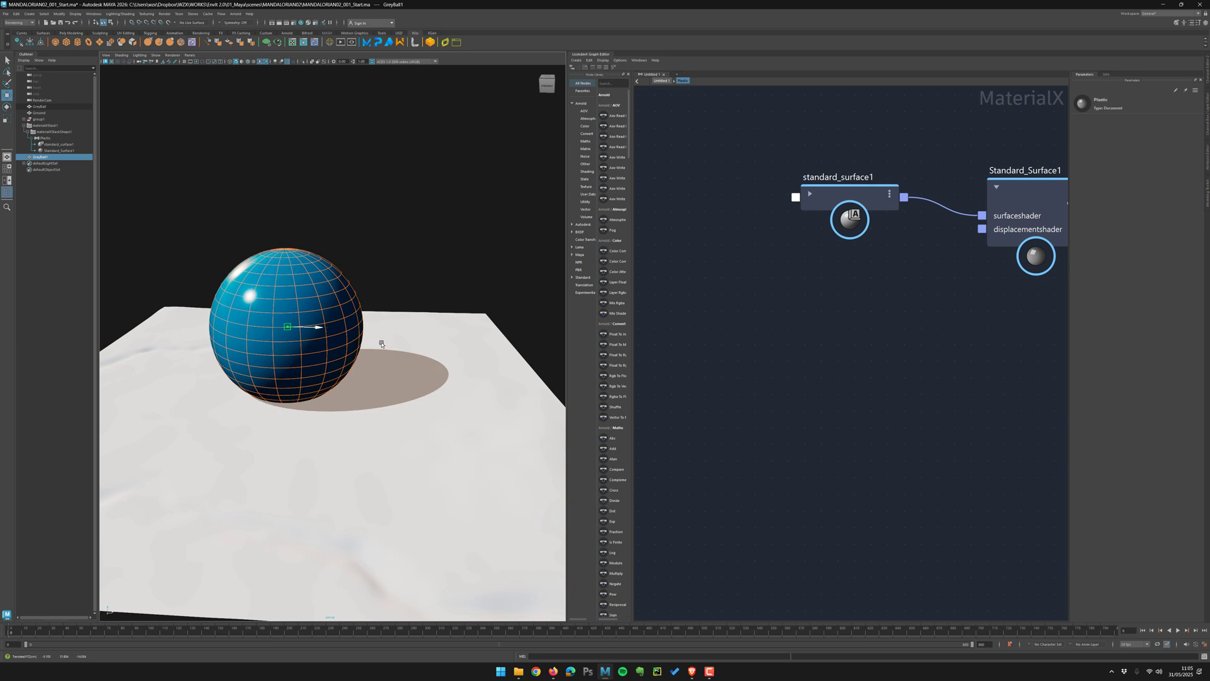
left_click_drag(381, 343, 368, 341, "alt")
left_click_drag(297, 350, 482, 353)
middle_click_drag(457, 300, 409, 317, "alt")
- Assign the favorite aiStandardSurface material to the duplicated sphere and set its base color to a saturated blue
right_click(413, 315)
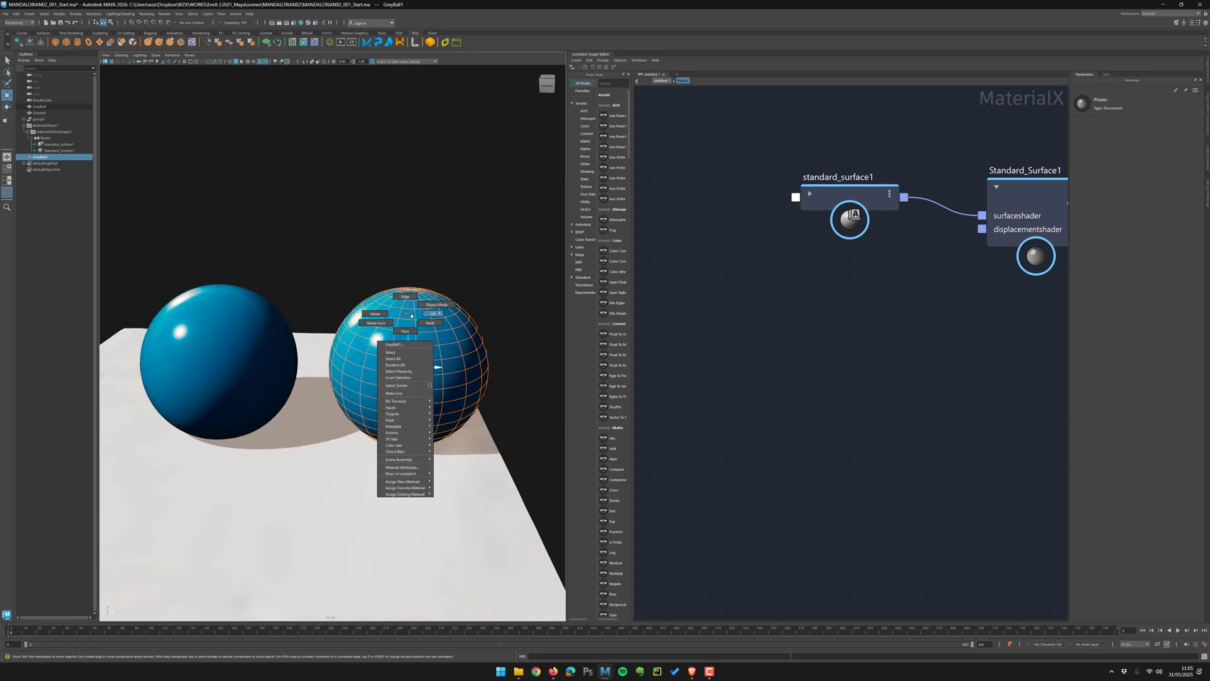
mouse_move(416, 490)
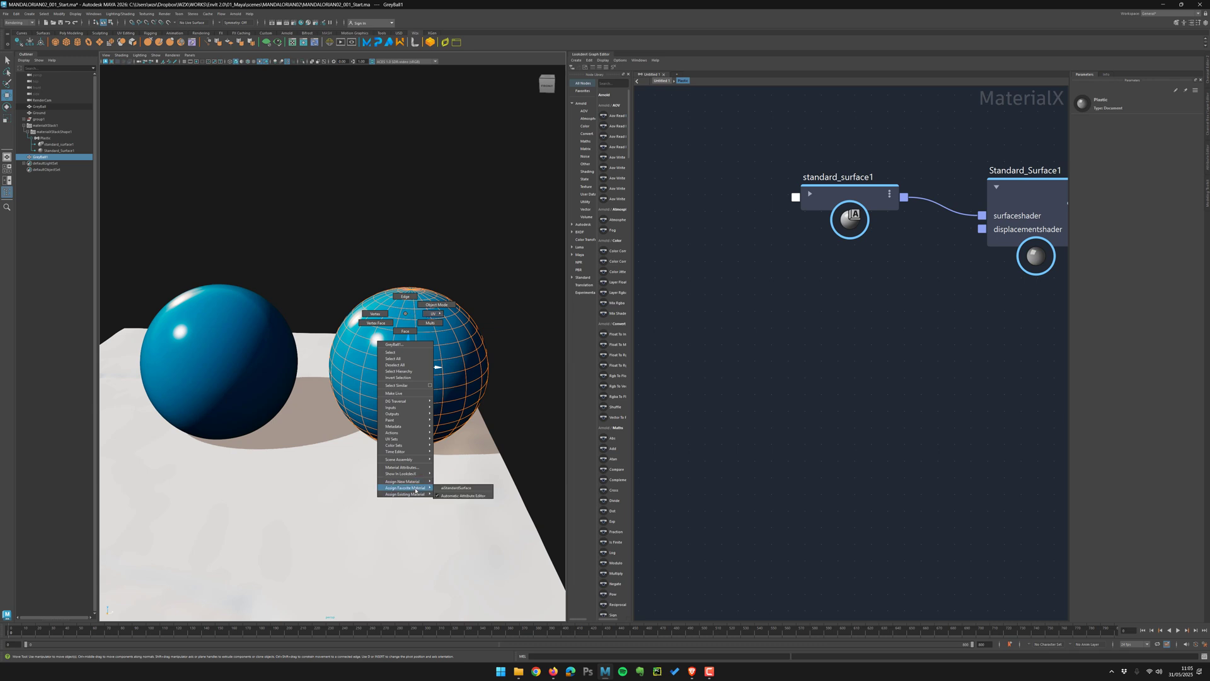
left_click(455, 488)
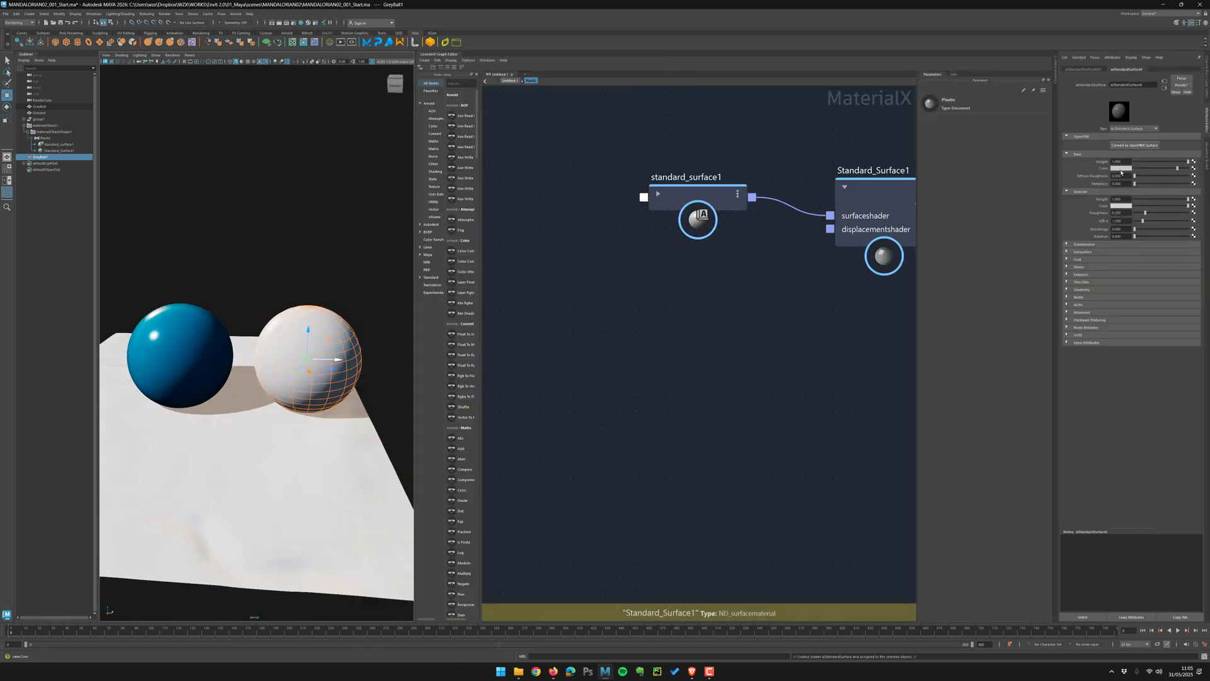
left_click(1117, 168)
left_click(1120, 156)
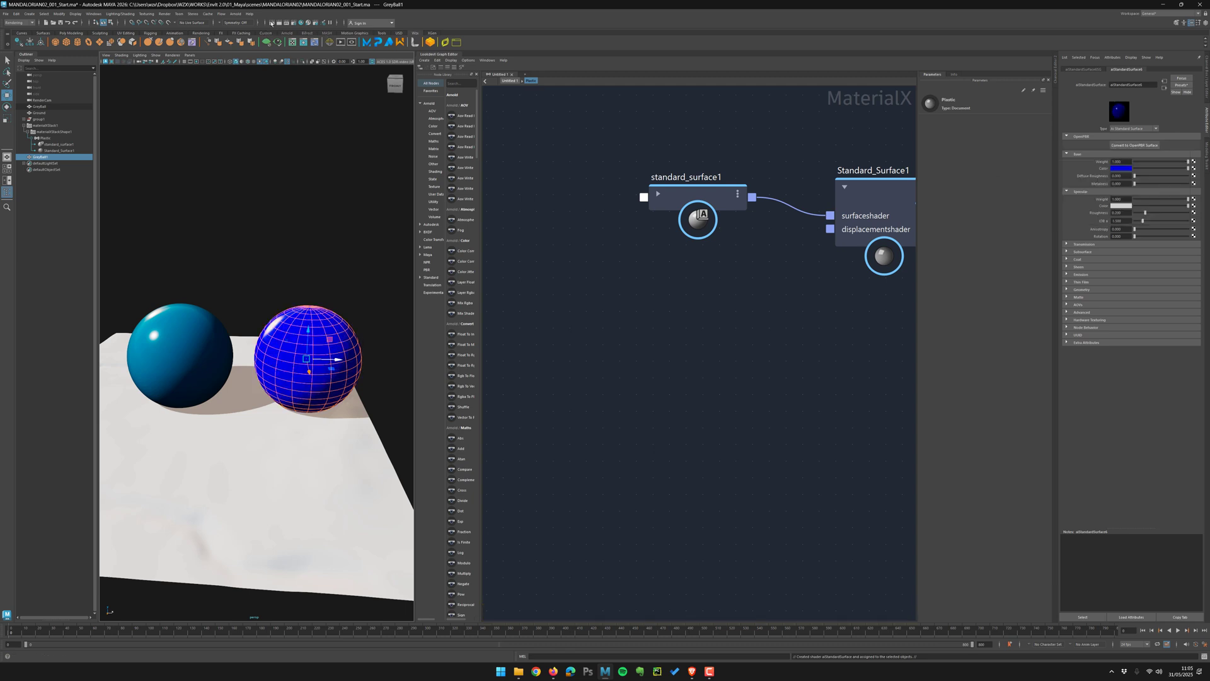
- Open the Hypershade and graph the material network of the duplicated sphere
left_click(302, 23)
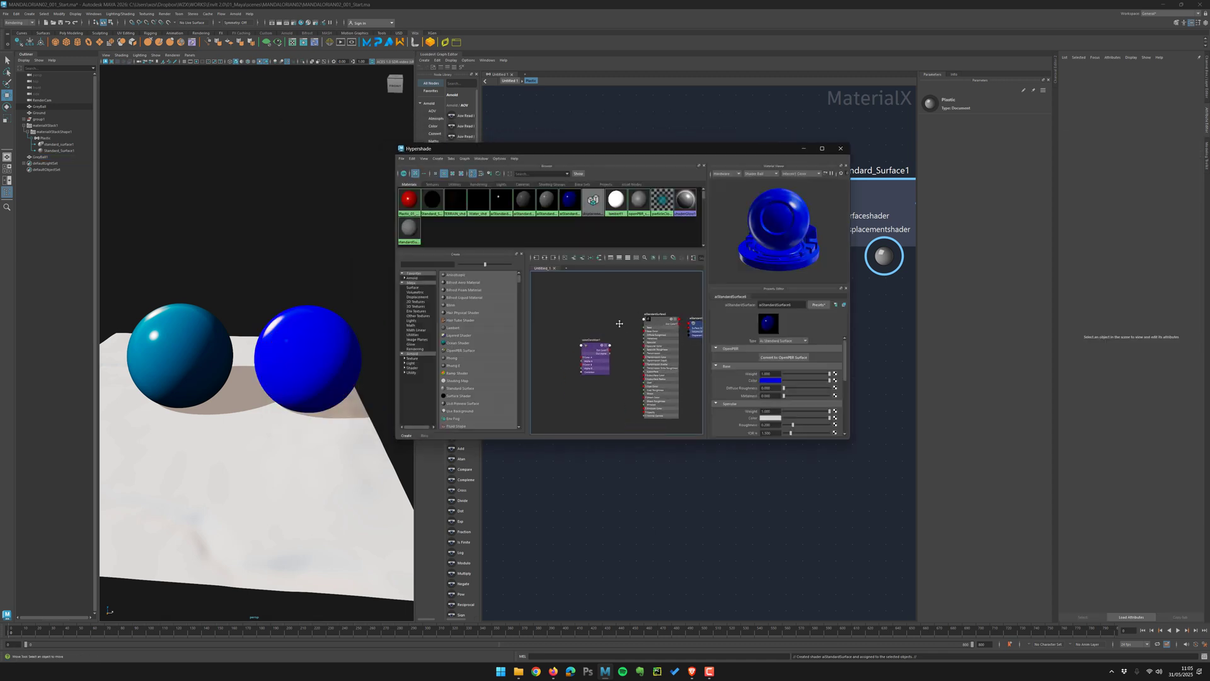
left_click(312, 347)
left_click(600, 260)
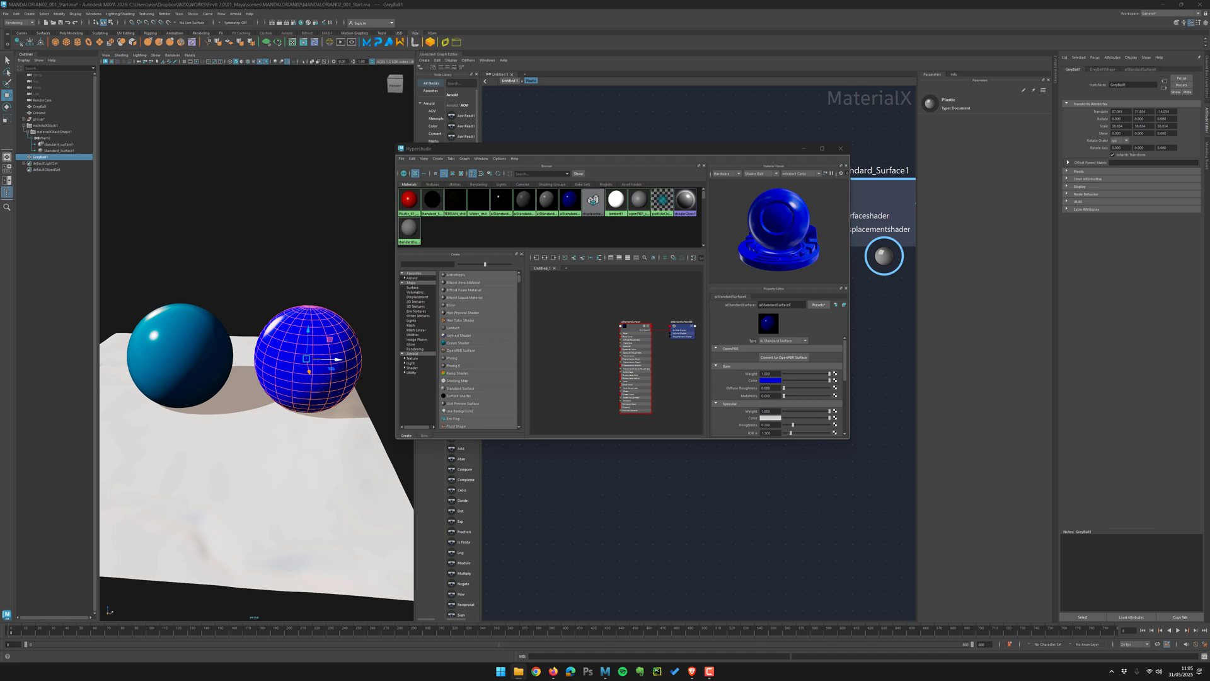
- Import the beyond-the-bandlewood homepage-cut image from the Temps folder into the Hypershade and connect its Out Color to the material's Base Color
left_click_drag(0, 242, 517, 74)
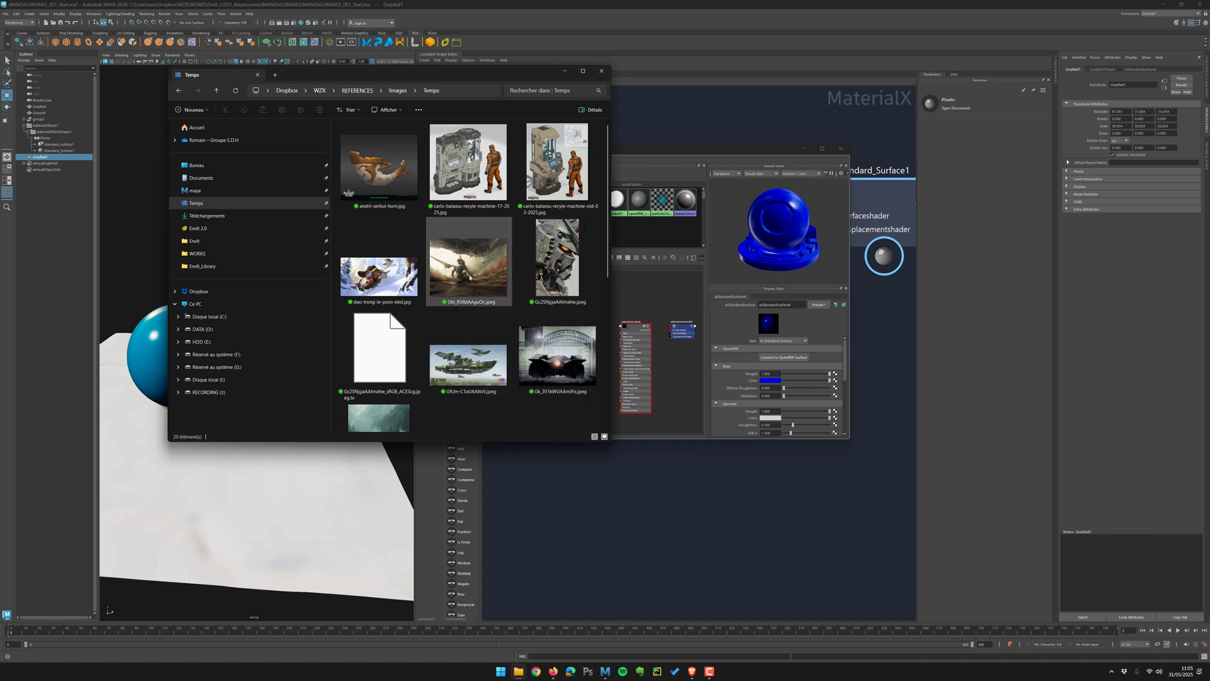
left_click_drag(606, 307, 590, 312)
scroll(562, 296, "down", 3)
scroll(591, 321, "up", 5)
left_click_drag(596, 289, 660, 317)
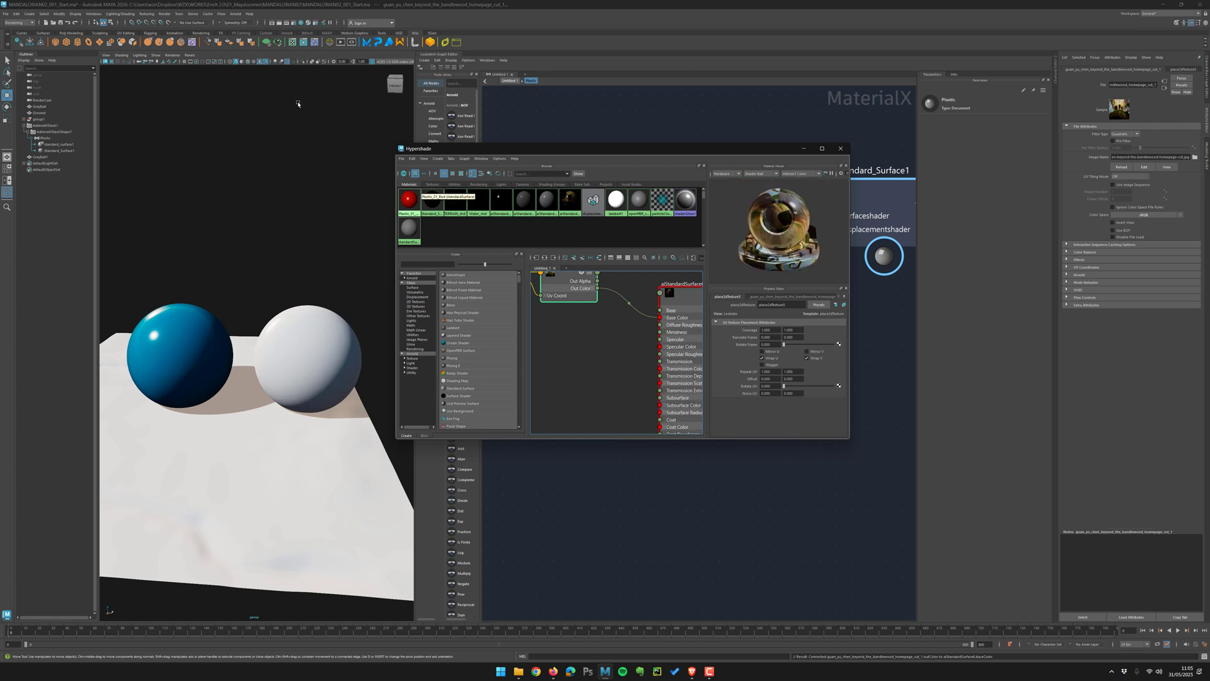
- Turn on textured display in the viewport and frame the duplicated sphere to inspect its image texture
left_click(254, 62)
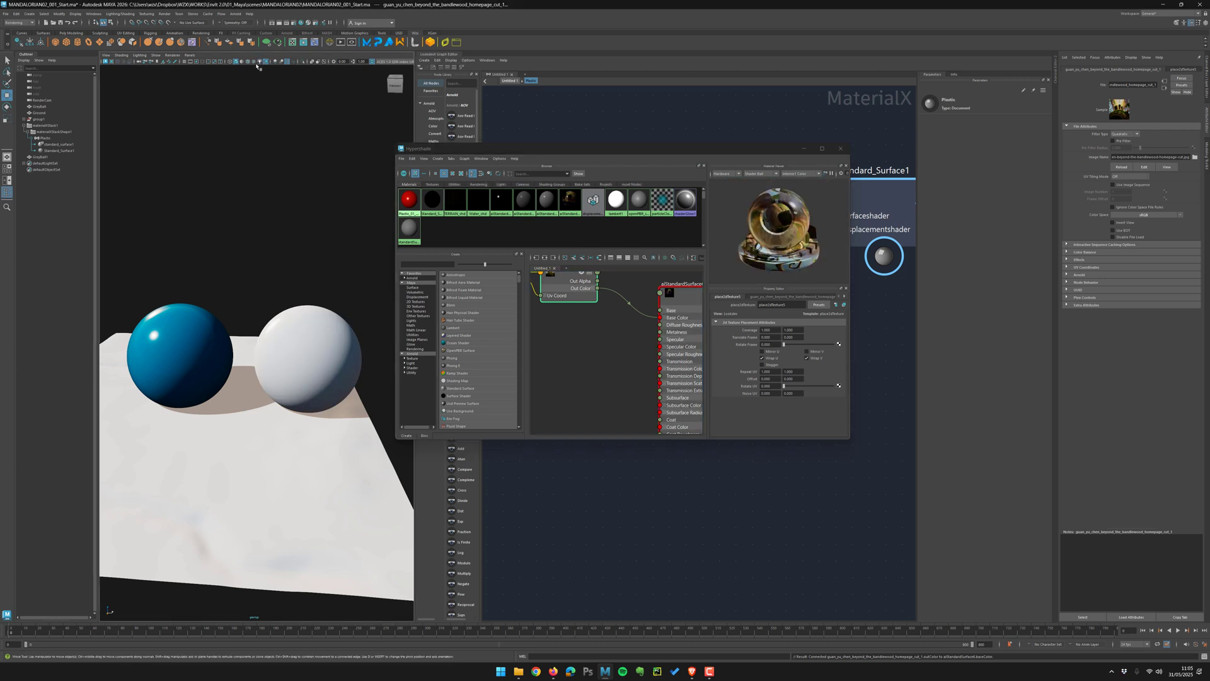
middle_click_drag(257, 68, 276, 77, "alt")
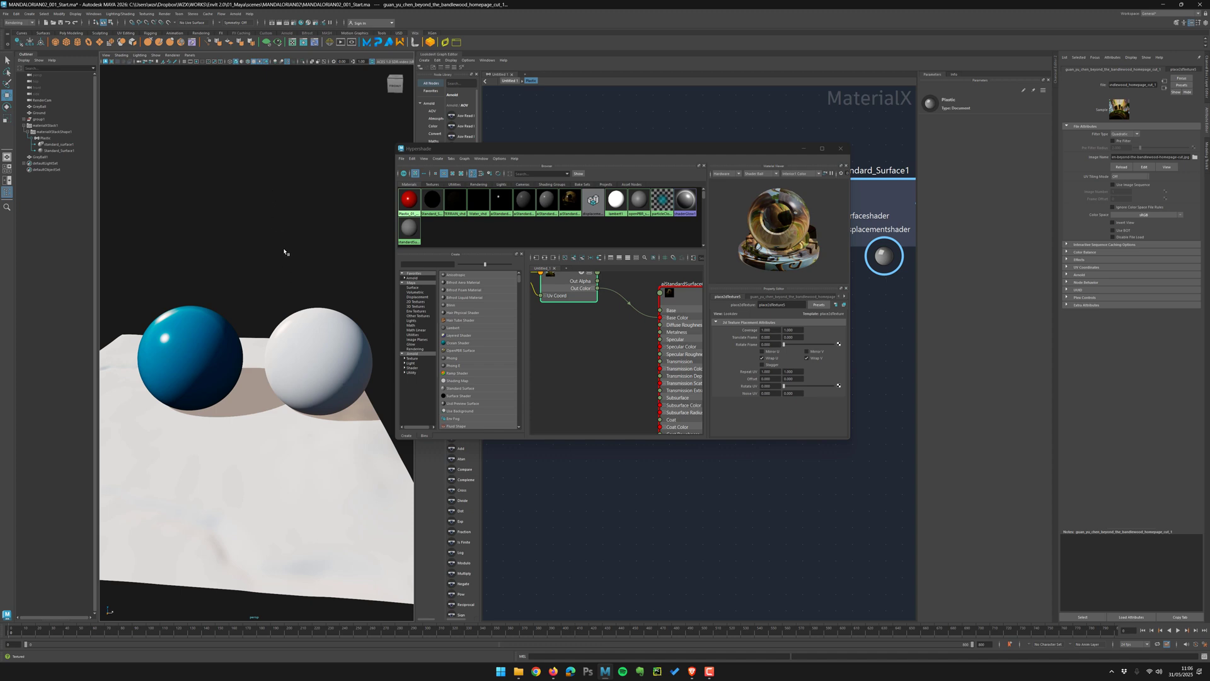
left_click_drag(283, 249, 272, 264, "alt")
right_click_drag(277, 246, 303, 252, "alt")
left_click_drag(296, 253, 328, 246, "alt")
middle_click_drag(315, 246, 310, 322, "alt")
- Make room after the image node in the Hypershade and create an aiColorCorrect node there
middle_click_drag(544, 306, 612, 394, "alt")
right_click_drag(615, 394, 575, 348, "alt")
left_click_drag(635, 392, 563, 382)
left_click(631, 352)
key("Tab")
type("ai")
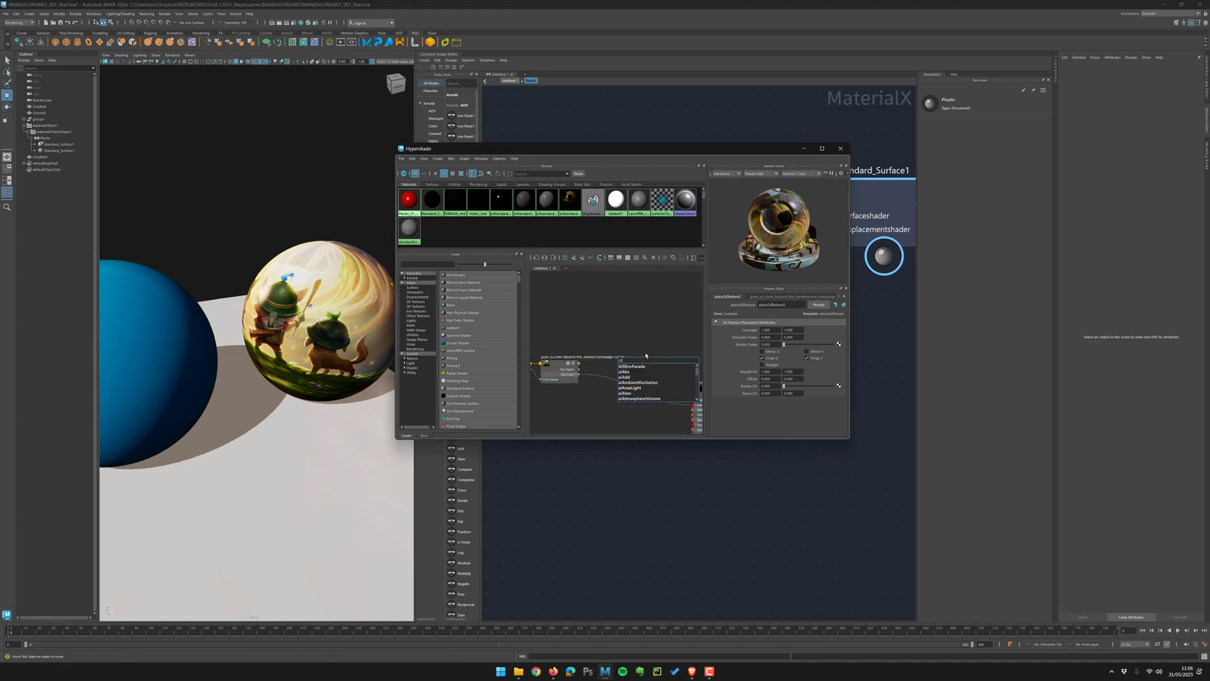
type("Col")
key("Down")
key("Down")
key("Return")
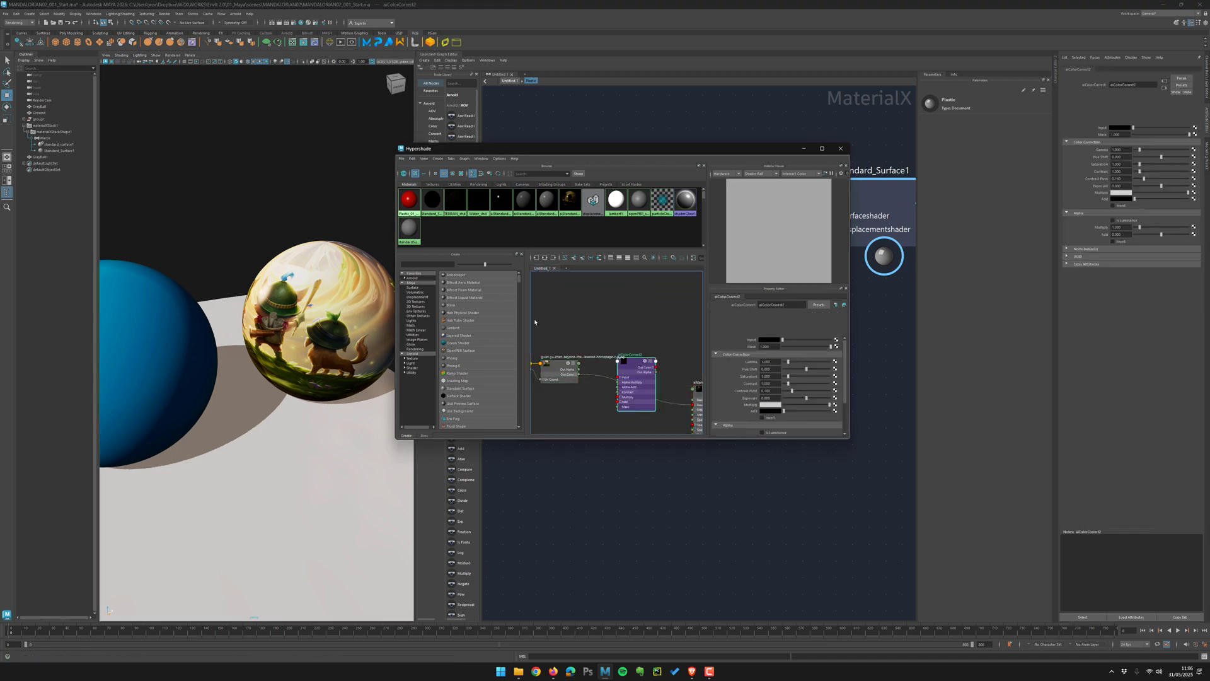
- Connect the image to the aiColorCorrect input and its Out Color to the Base Color of the aiStandardSurface
left_click_drag(604, 378, 619, 377)
middle_click_drag(677, 360, 631, 319, "alt")
left_click_drag(643, 373, 647, 364)
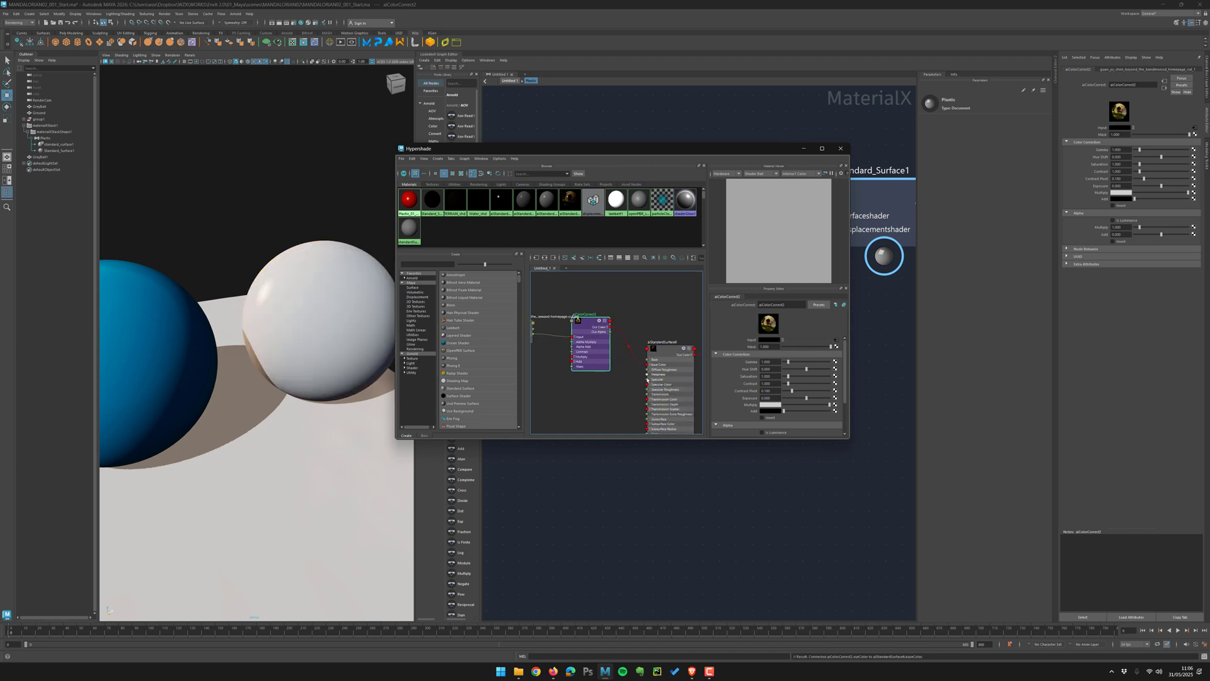
- Inspect the duplicated sphere, then adjust the gamma and hue shift of the aiColorCorrect node
middle_click_drag(294, 319, 310, 314, "alt")
scroll(305, 351, "up", 6)
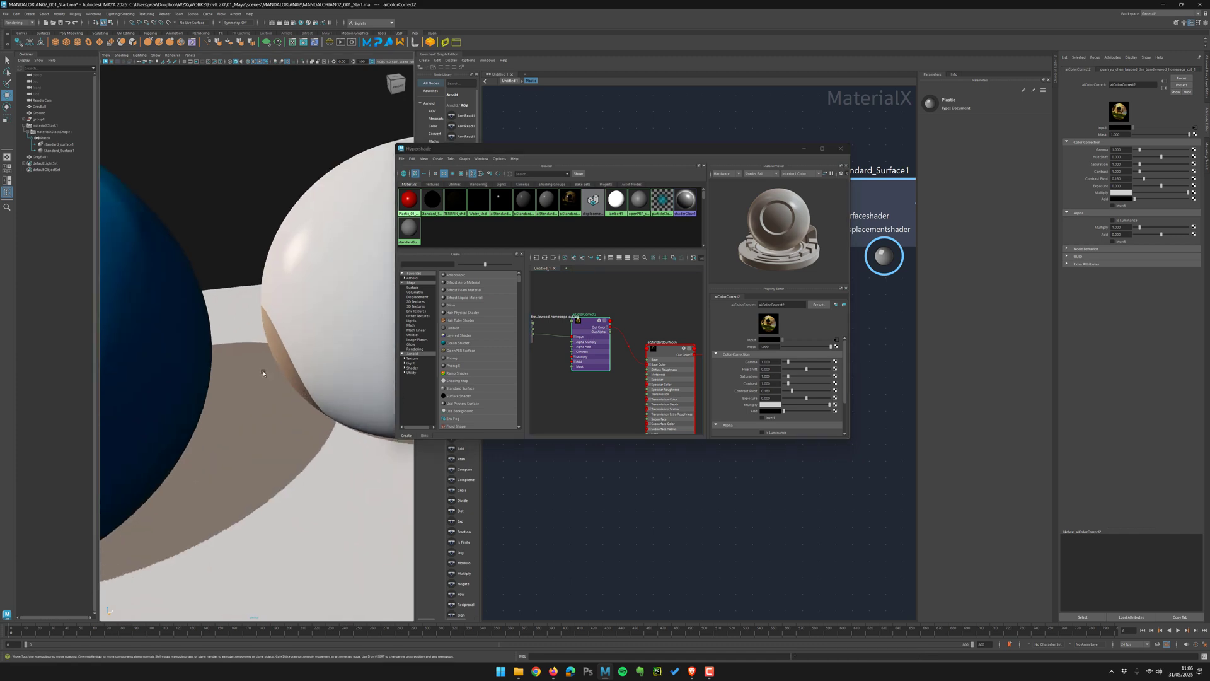
scroll(263, 373, "down", 4)
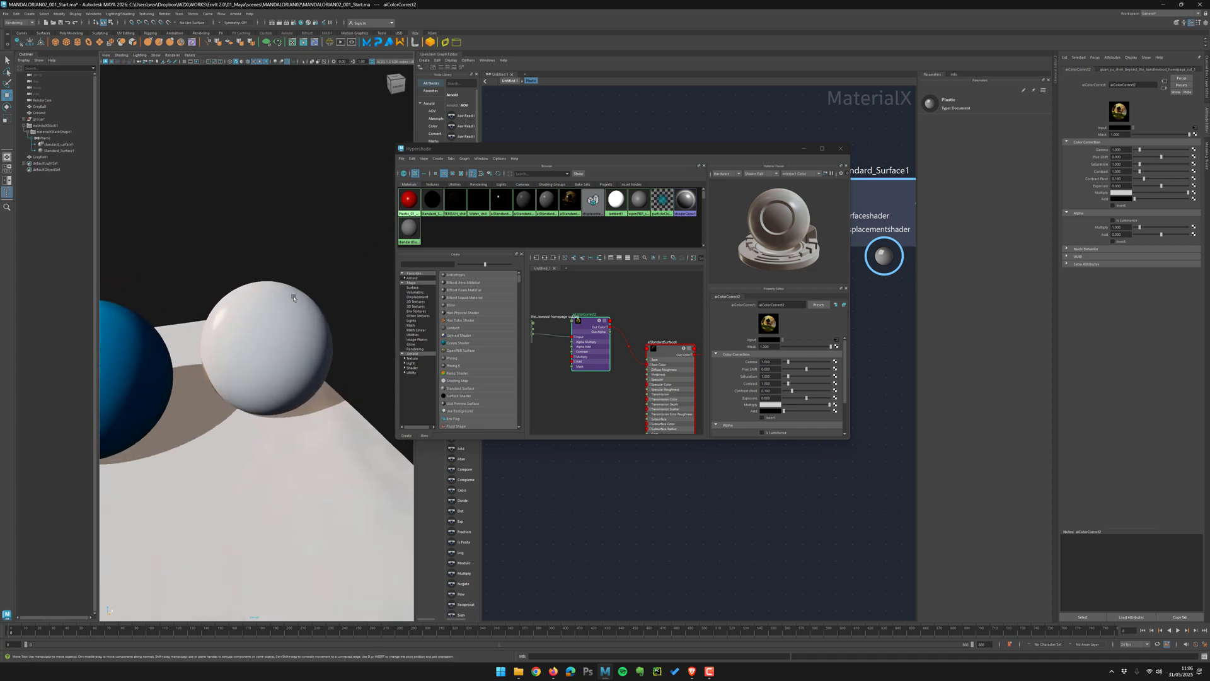
left_click_drag(612, 326, 618, 321)
left_click(1146, 148)
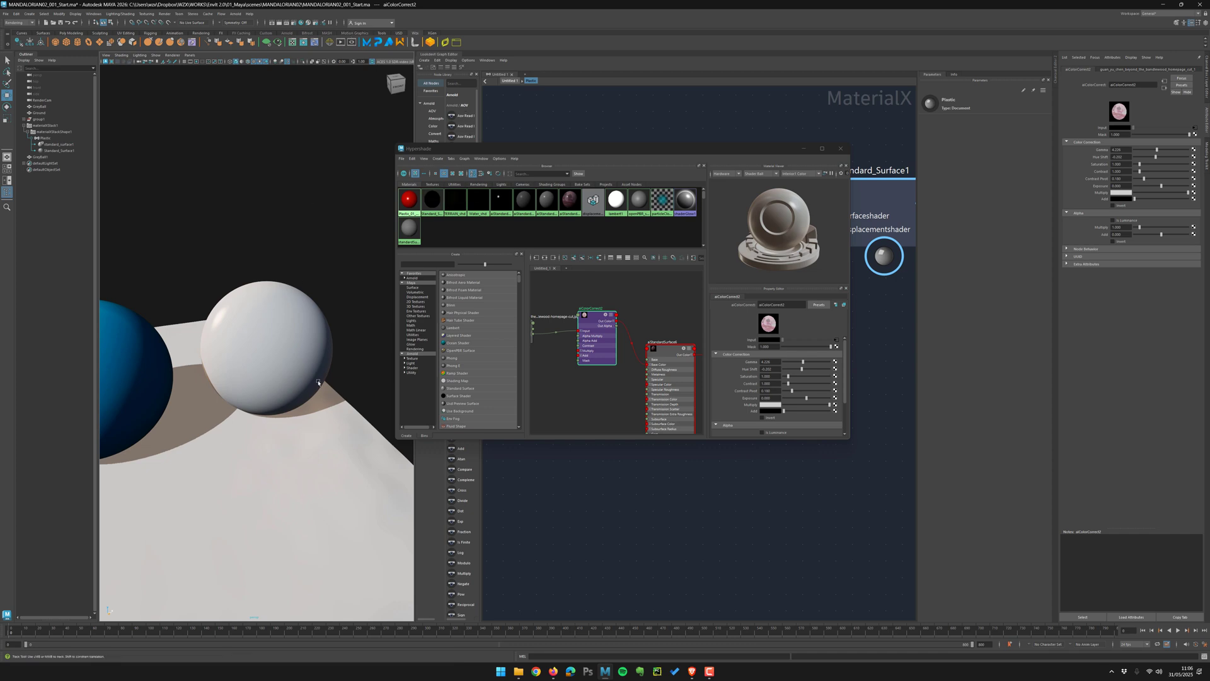
- Close the Hypershade, select the GreyBall sphere and reposition the standard_surface1 node in the MaterialX graph
right_click_drag(257, 427, 126, 426, "alt")
left_click_drag(239, 404, 277, 407, "alt")
right_click_drag(302, 459, 634, 356, "alt")
left_click(634, 356)
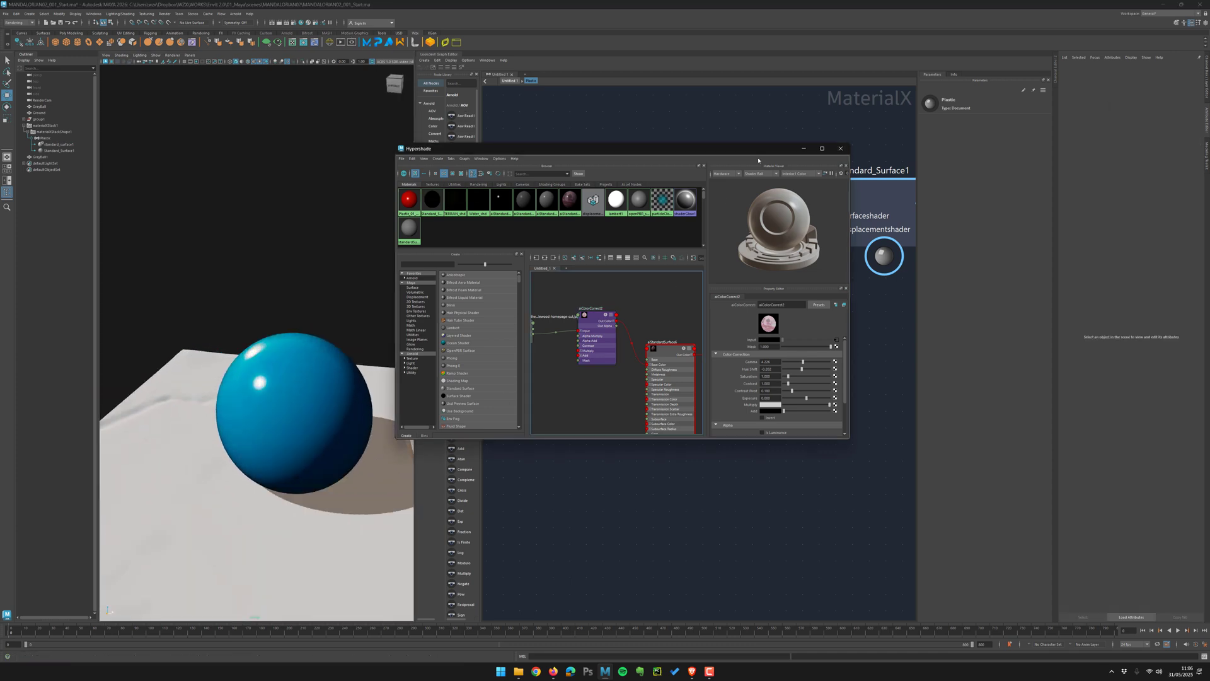
left_click(840, 148)
middle_click_drag(340, 345, 315, 289, "alt")
left_click(311, 327)
middle_click_drag(702, 234, 663, 259, "alt")
left_click_drag(663, 260, 626, 276)
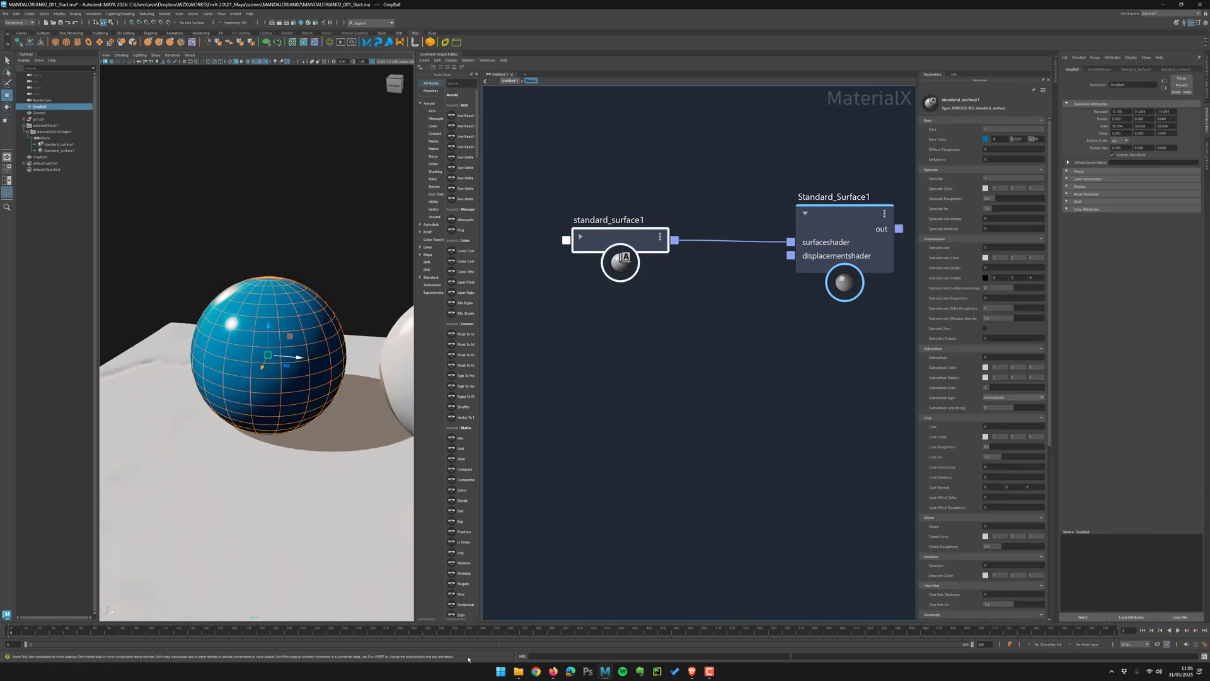
- Bring the beyond-the-bandlewood homepage-cut image from the Temps folder into the Plastic graph as a tiled image node ahead of the shader
left_click(520, 670)
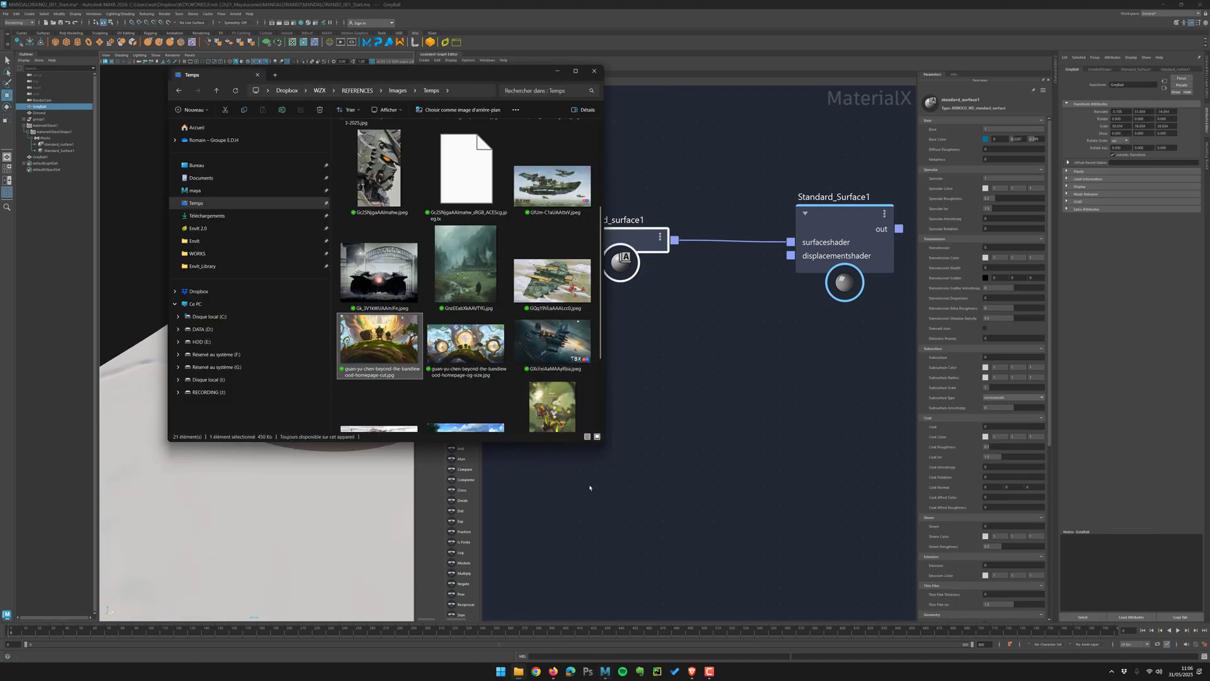
left_click_drag(379, 340, 637, 369)
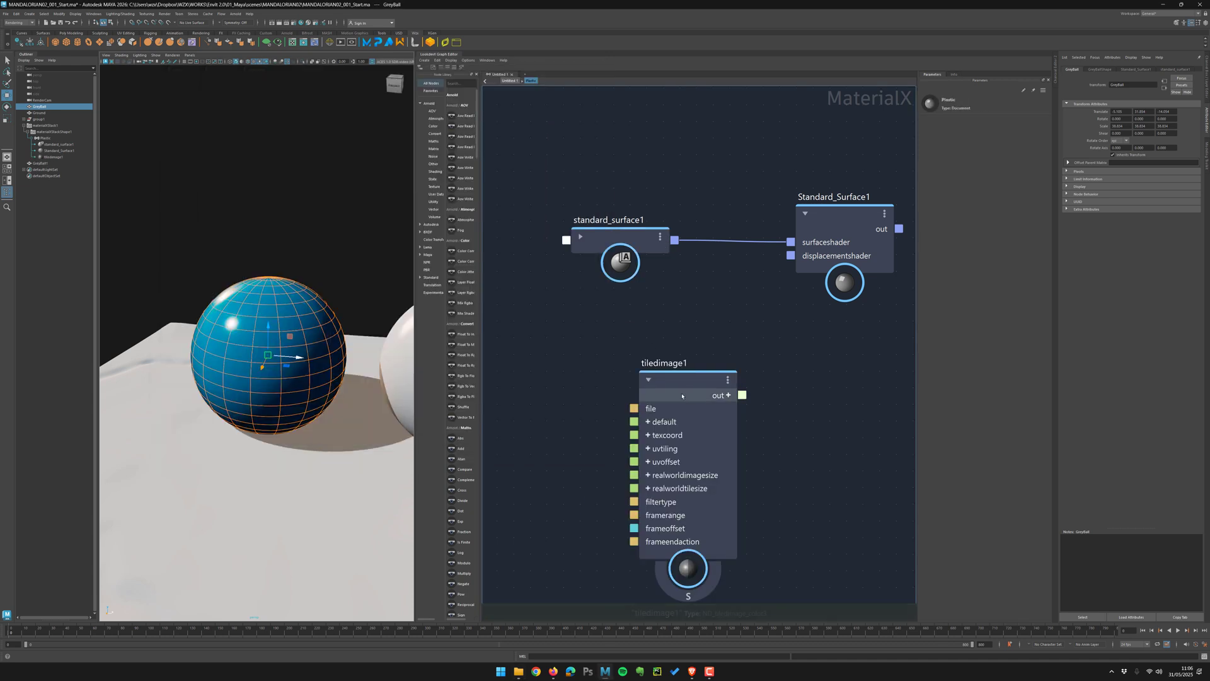
middle_click_drag(661, 314, 779, 369, "alt")
scroll(779, 370, "down", 3)
left_click_drag(669, 339, 550, 280)
- Arrange the standard_surface1 and tiledimage1 nodes closer together at matching heights
middle_click_drag(662, 271, 586, 286, "alt")
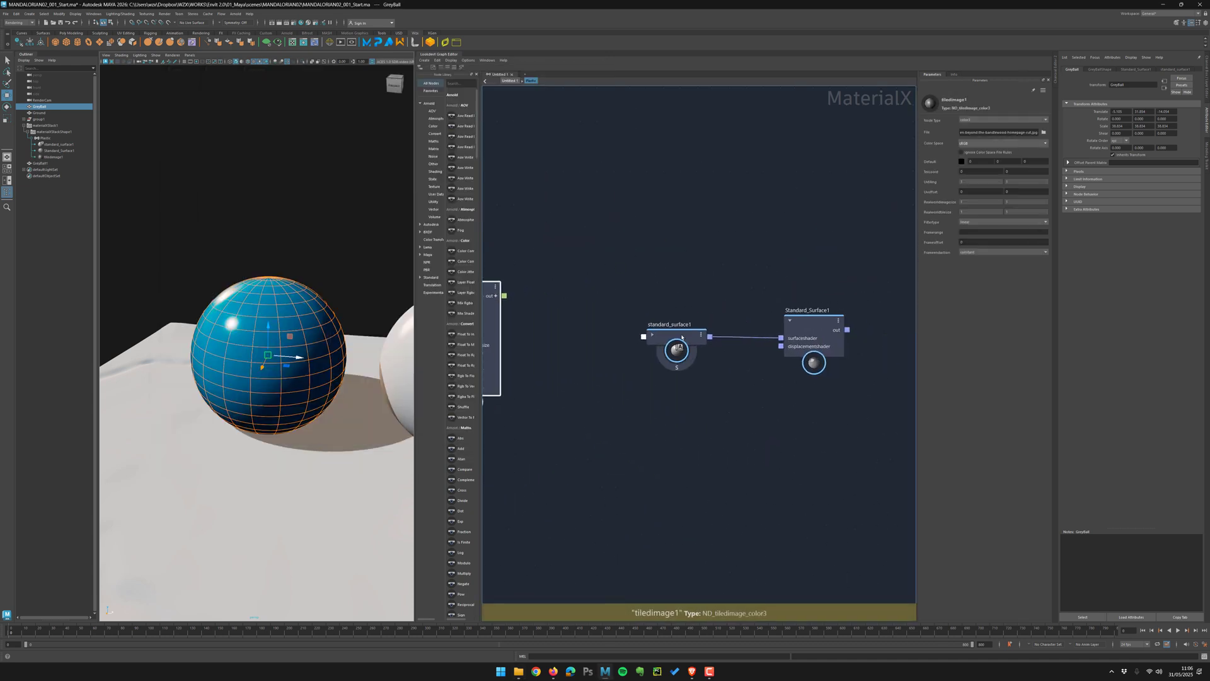
left_click_drag(664, 338, 659, 291)
middle_click_drag(534, 309, 578, 311, "alt")
left_click_drag(530, 296, 581, 296)
left_click(611, 273)
- Expand the standard_surface1 node and connect the output of tiledimage1 to its base_color input
left_click_drag(688, 294, 687, 293)
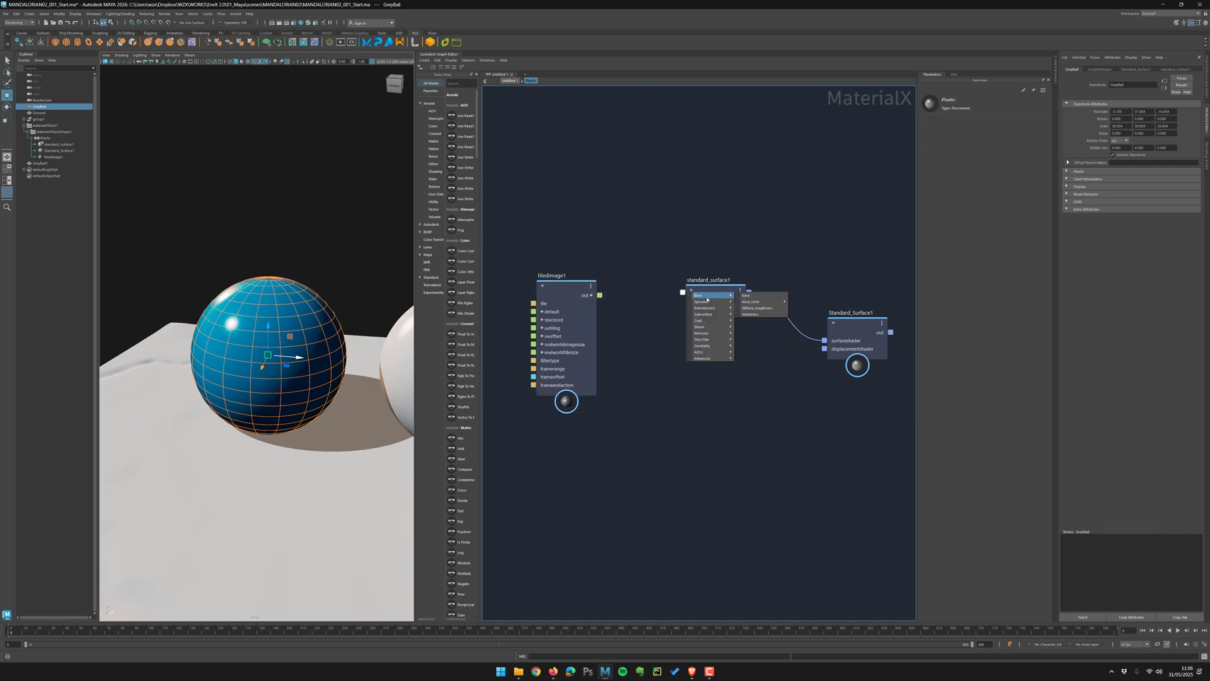
left_click(674, 245)
left_click(691, 290)
left_click_drag(651, 313, 683, 324)
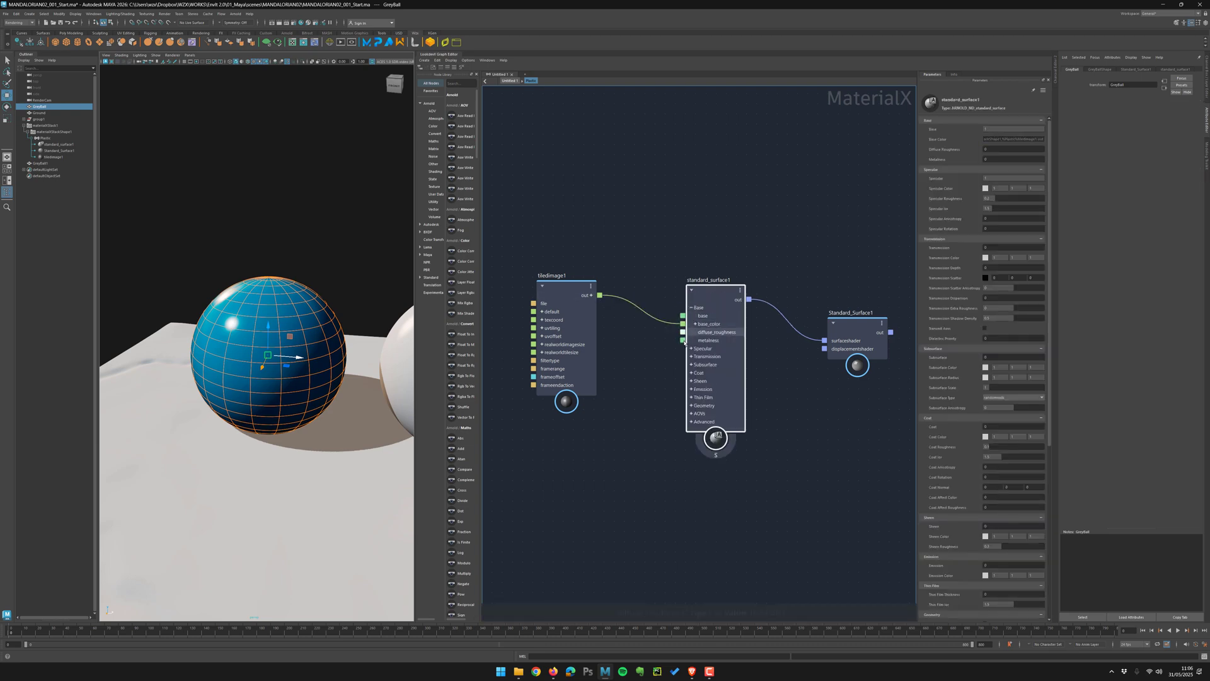
- Check the texture on the sphere and move tiledimage1 away from the shader to leave room for another node
left_click(592, 265)
middle_click_drag(592, 265, 590, 244)
left_click_drag(352, 271, 220, 282, "alt")
left_click_drag(558, 273, 462, 291)
left_click(590, 254)
middle_click_drag(590, 254, 652, 261)
- Insert an Arnold Color Correct (Color) node between the tiledimage1 output and the base_color input of standard_surface1
key("Tab")
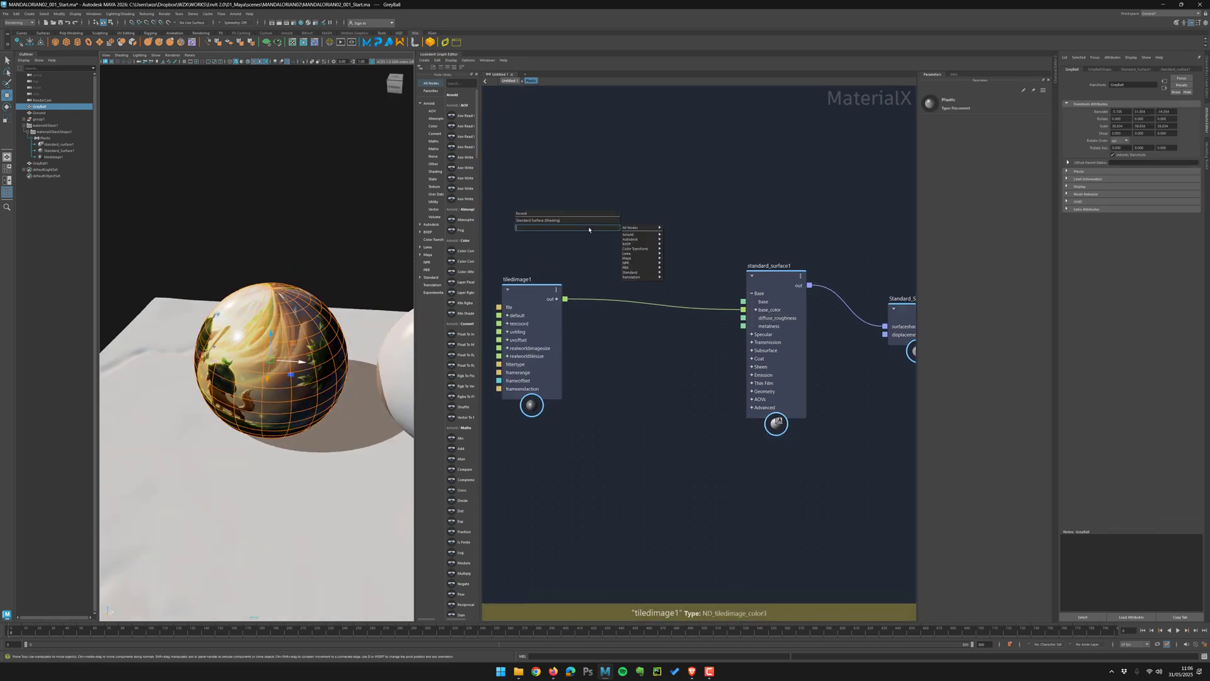
type("color")
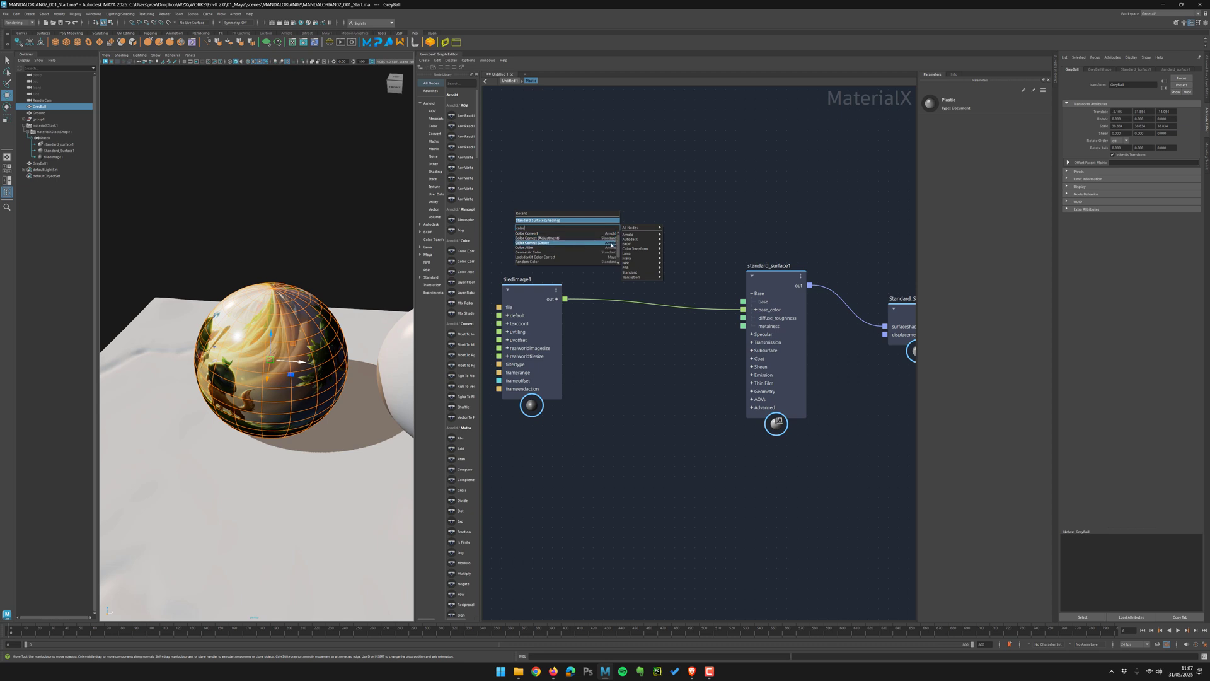
left_click(610, 242)
left_click_drag(605, 242, 662, 244)
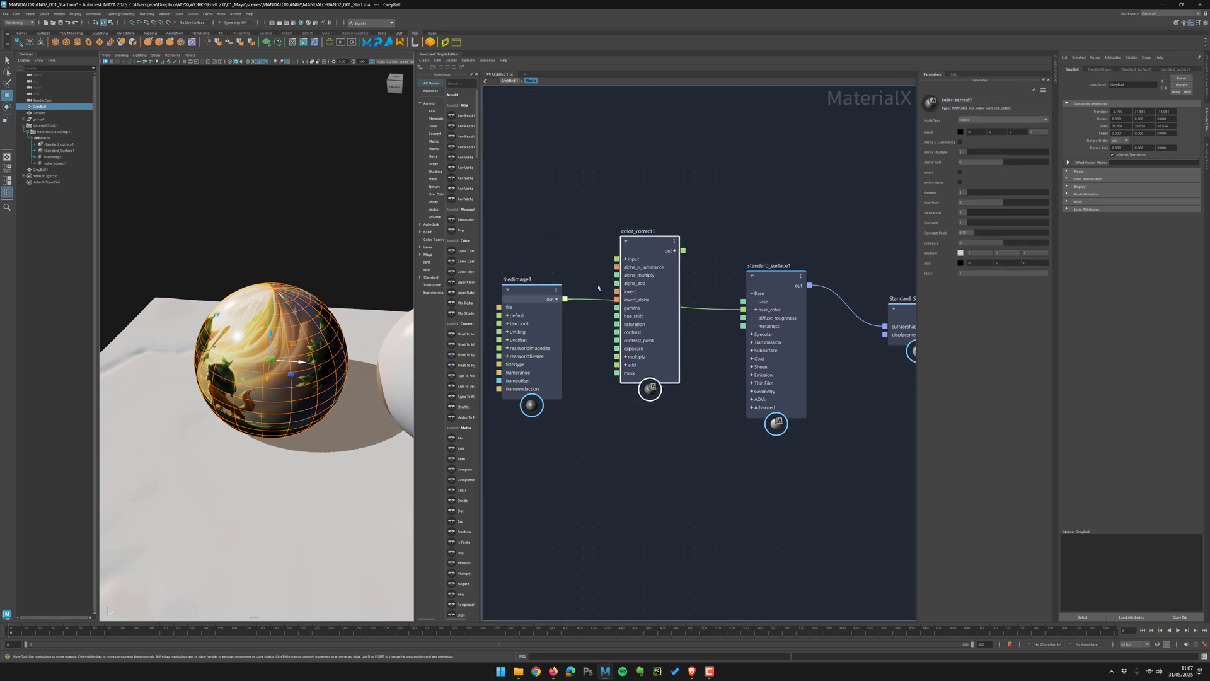
left_click_drag(604, 272, 618, 258)
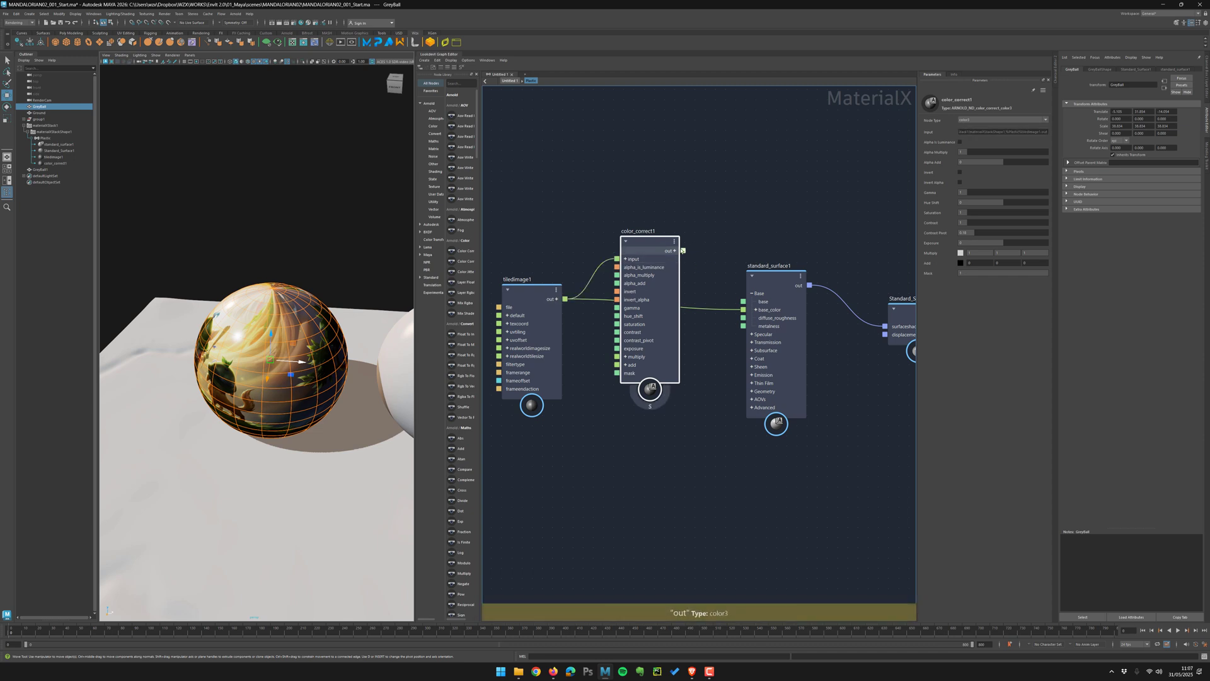
left_click_drag(683, 251, 744, 310)
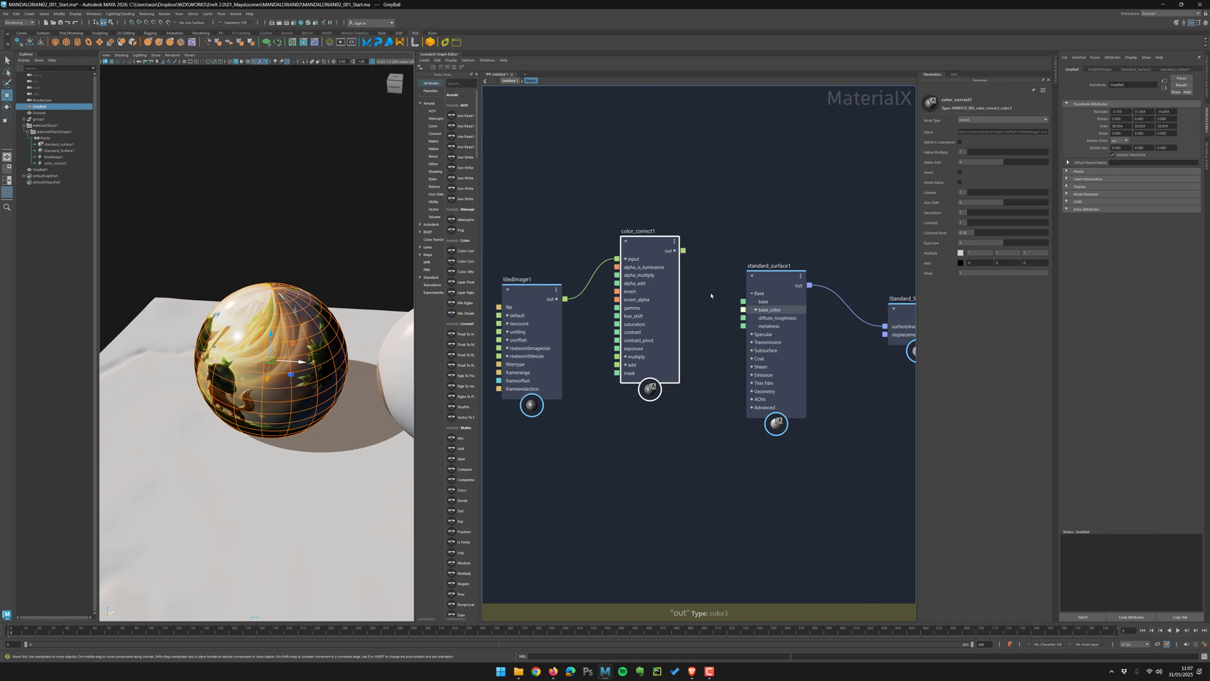
- Nudge the color_correct1 node between tiledimage1 and standard_surface1 and view the textured sphere up close
left_click_drag(316, 270, 378, 274, "alt")
right_click_drag(308, 278, 391, 265, "alt")
left_click(630, 229)
left_click_drag(631, 230, 642, 228)
left_click_drag(277, 240, 296, 231, "alt")
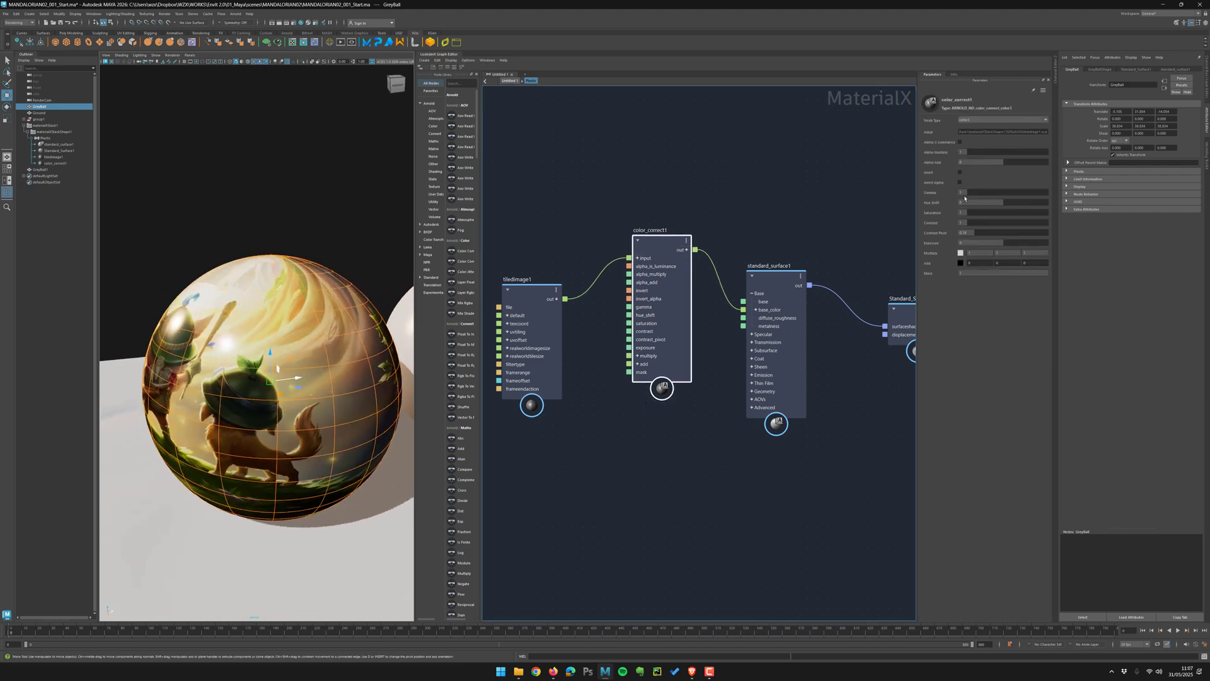
- Try a Hue Shift adjustment on color_correct1 and check its effect on the sphere's texture
mouse_move(1000, 203)
left_mouse_down()
mouse_move(1014, 206)
mouse_move(996, 203)
left_mouse_up()
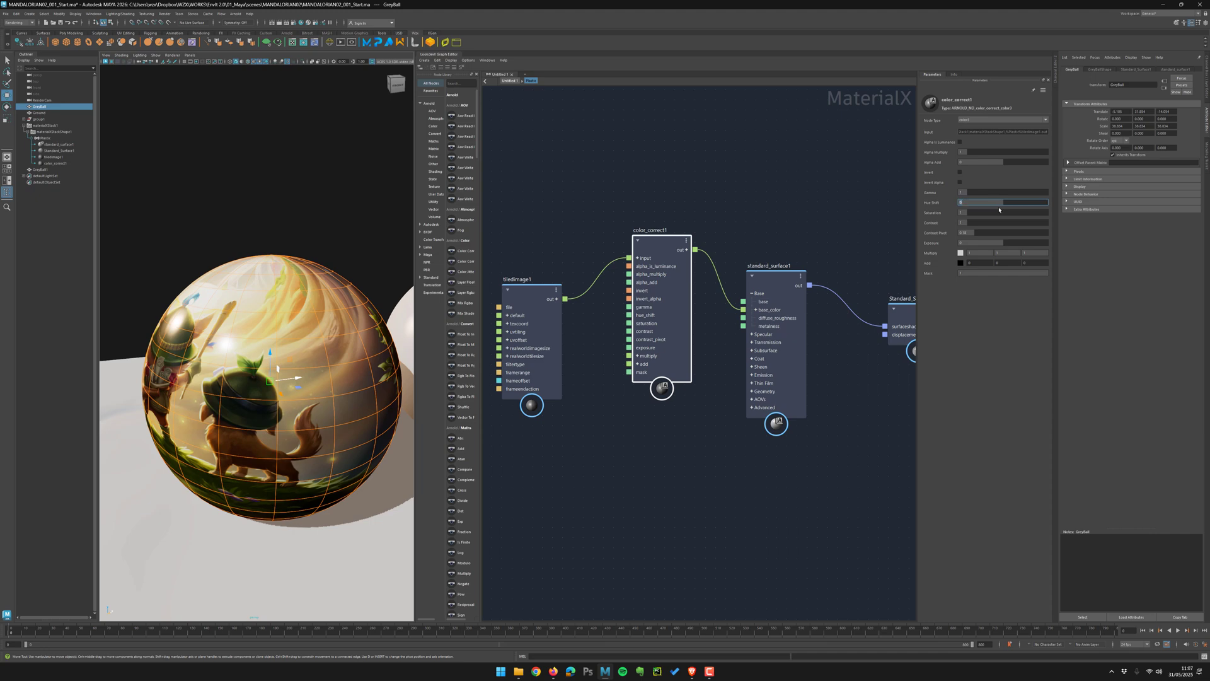
right_click_drag(278, 240, 248, 227, "alt")
middle_click_drag(248, 227, 273, 225, "alt")
left_click(273, 224)
left_click_drag(273, 224, 296, 277, "alt")
- Browse to WZX > RESSOURCES > Textures in File Explorer and bring FingerPrints_Diffuse.jpg into the graph above tiledimage1
left_click(518, 671)
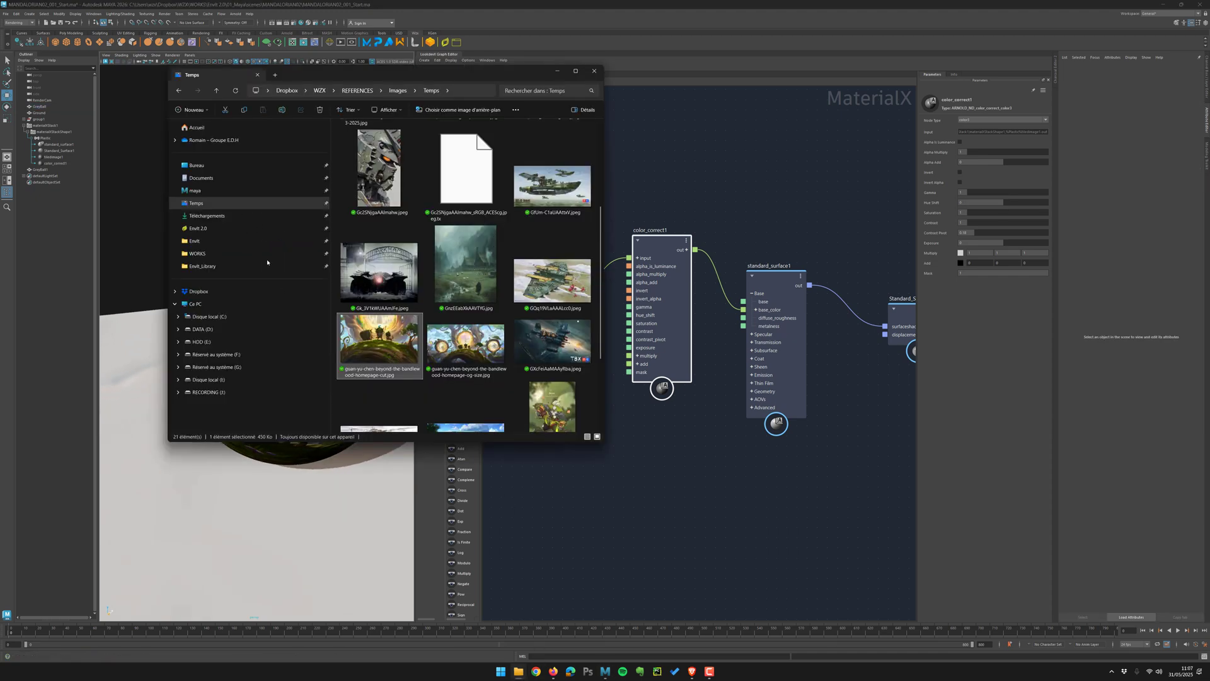
left_click(223, 295)
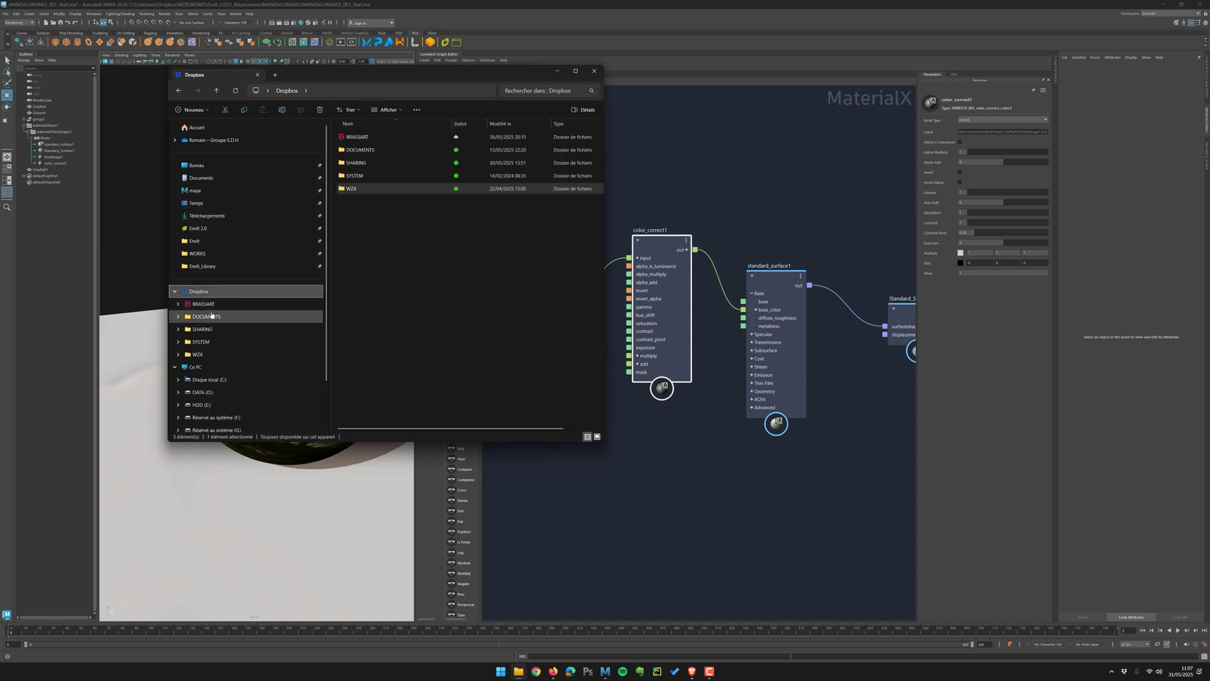
left_click(198, 354)
double_click(373, 163)
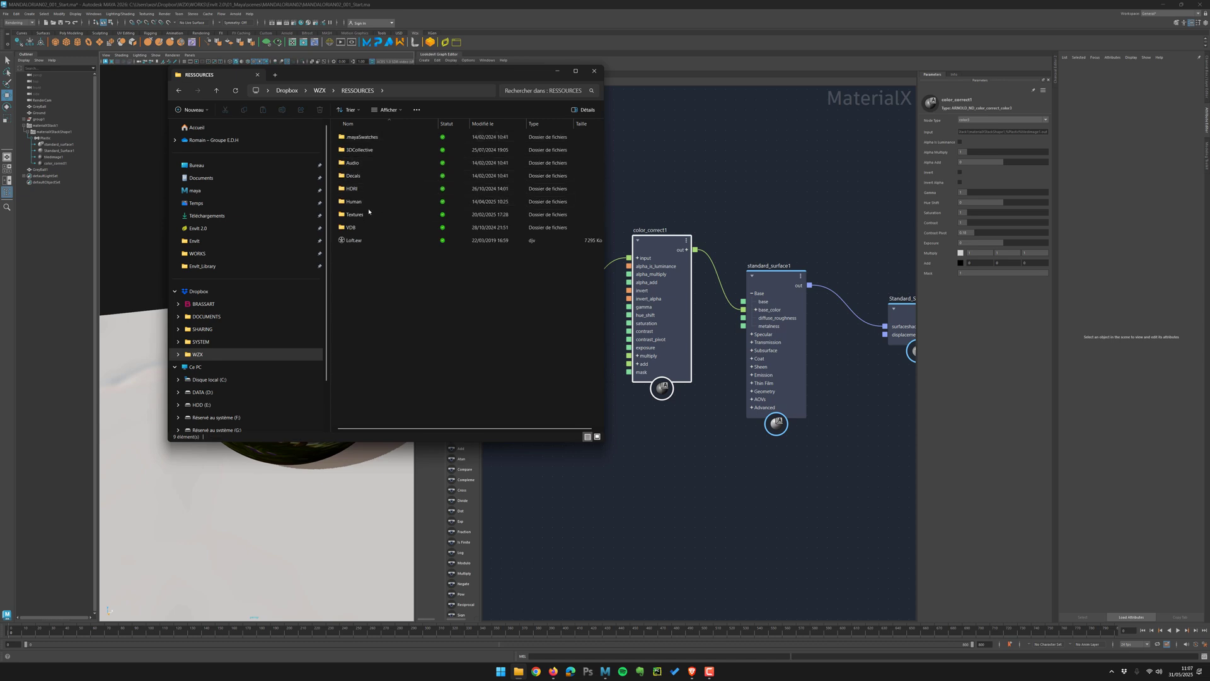
double_click(367, 216)
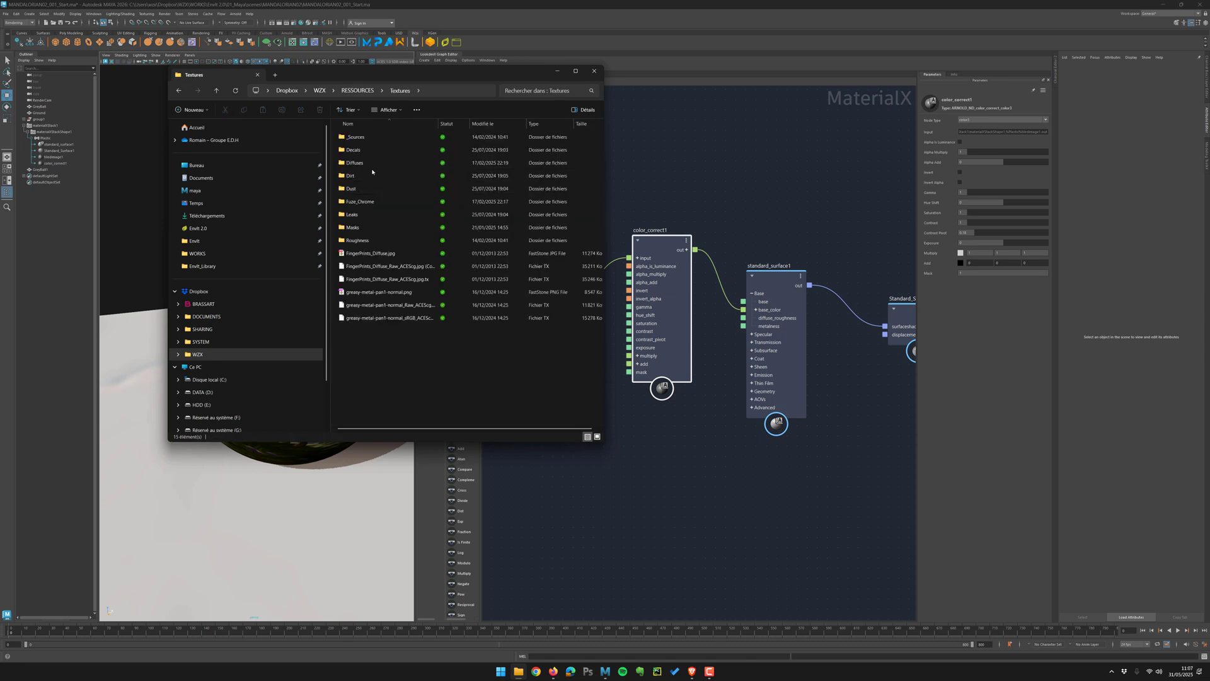
left_click(355, 255)
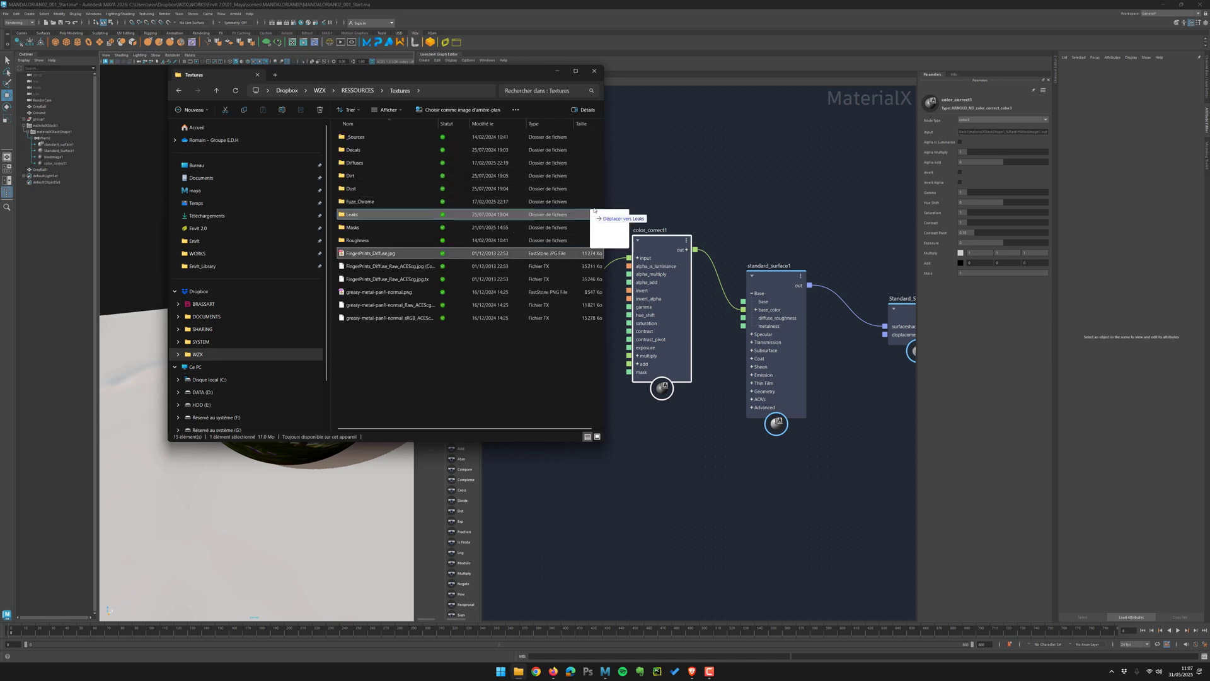
left_click_drag(611, 198, 524, 137)
- Duplicate color_correct1 and route tiledimage2 through the copy into the specular_roughness input of standard_surface1
left_click(774, 278)
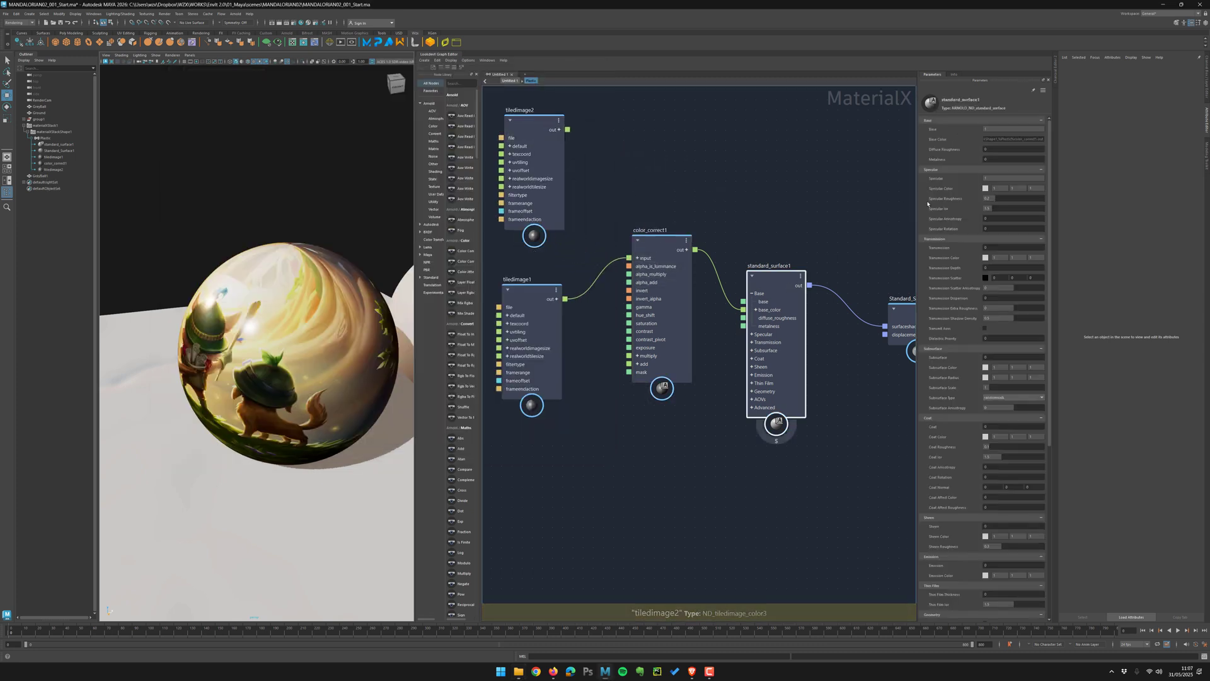
left_click_drag(1040, 128, 816, 139)
left_click(670, 232)
key("ctrl+d")
middle_click_drag(669, 210, 679, 330, "alt")
left_click_drag(677, 357, 644, 179)
left_click(587, 250)
left_click_drag(578, 250, 754, 479)
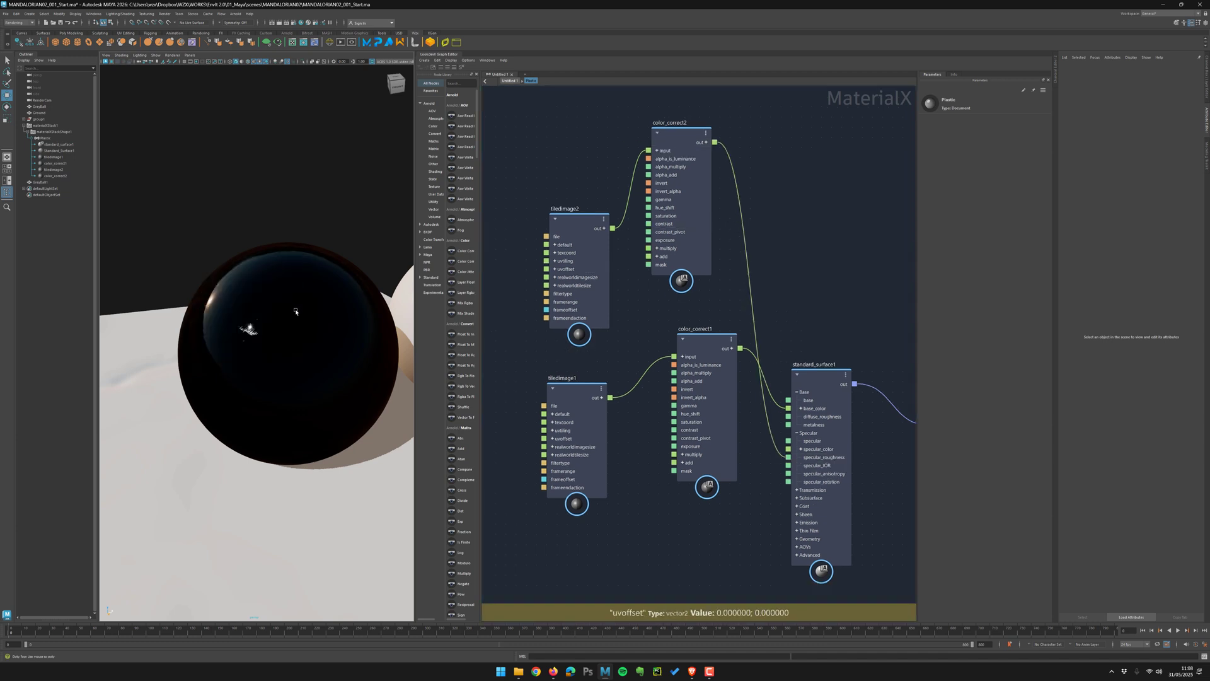
- Shift color_correct2 slightly away from tiledimage2 and set tiledimage2's color space to Raw
left_click_drag(297, 316, 319, 329, "alt")
scroll(323, 326, "up", 4)
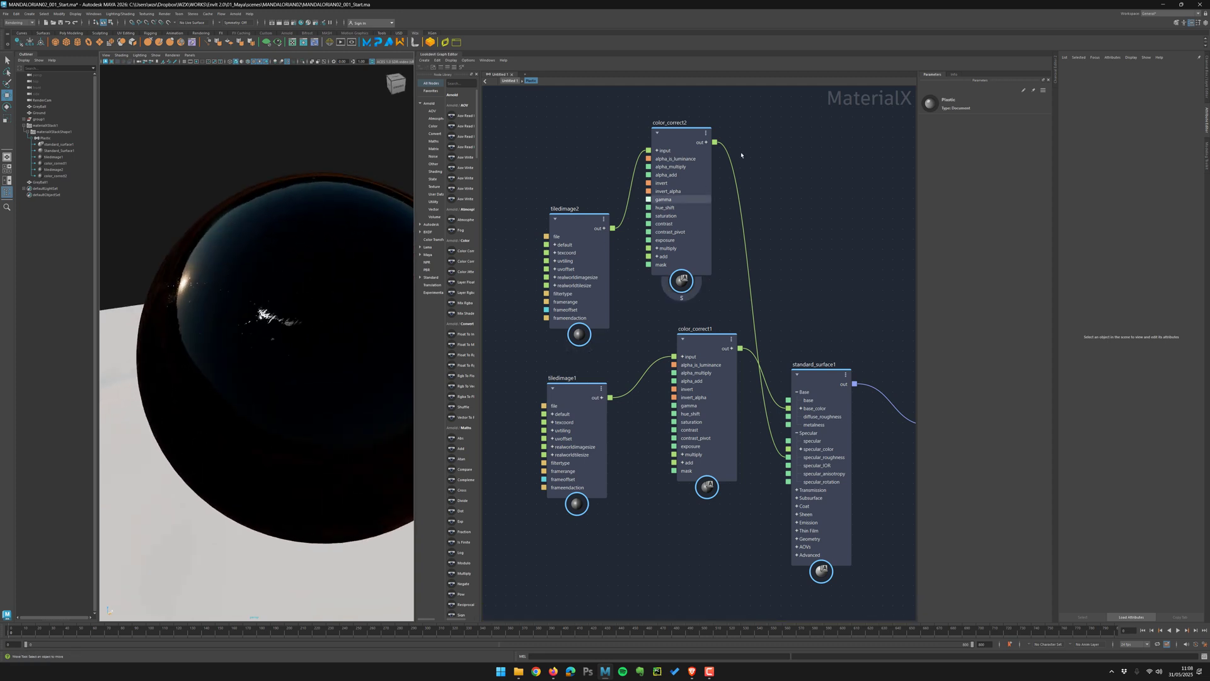
left_click_drag(674, 223, 688, 229)
left_click(578, 333)
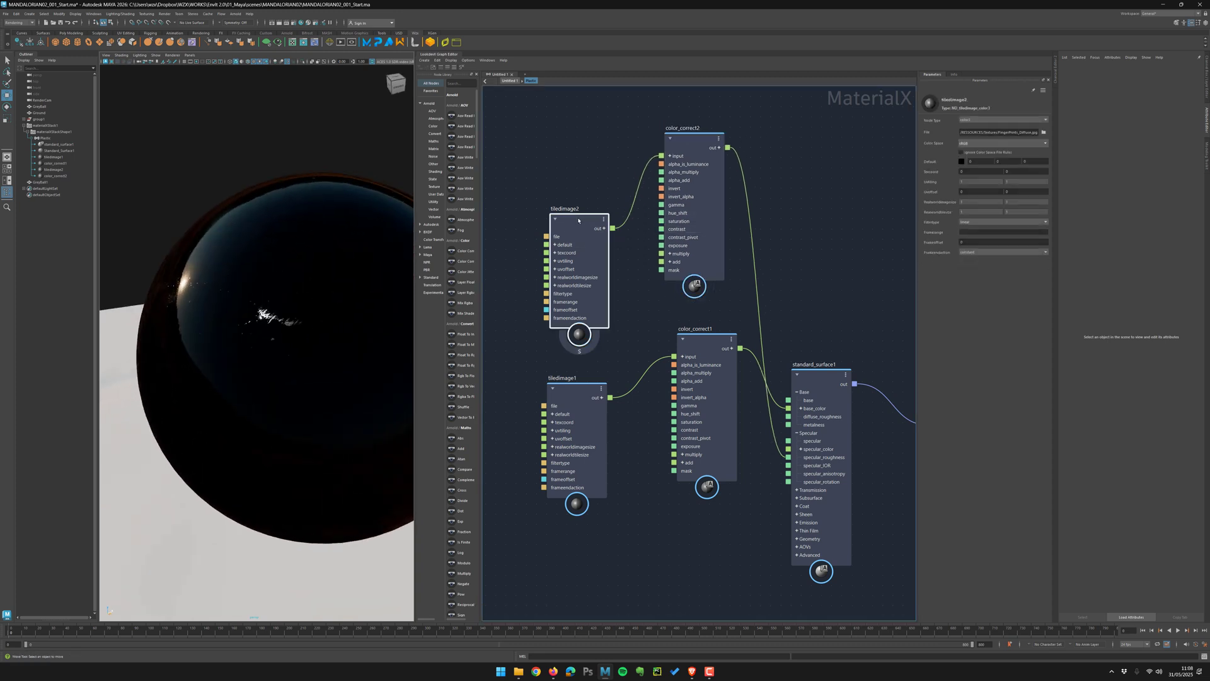
left_click(1002, 143)
mouse_move(985, 163)
left_click(1021, 163)
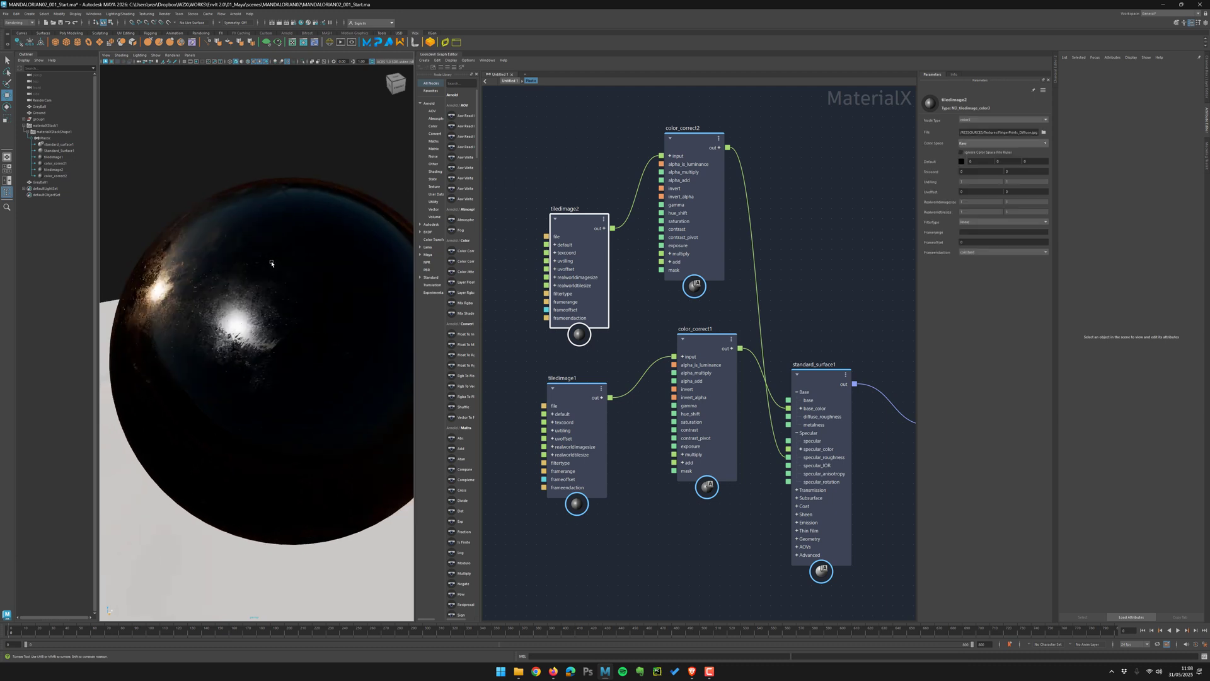
- Adjust the Gamma of color_correct2 and check the fingerprint reflections on the sphere
left_click(693, 156)
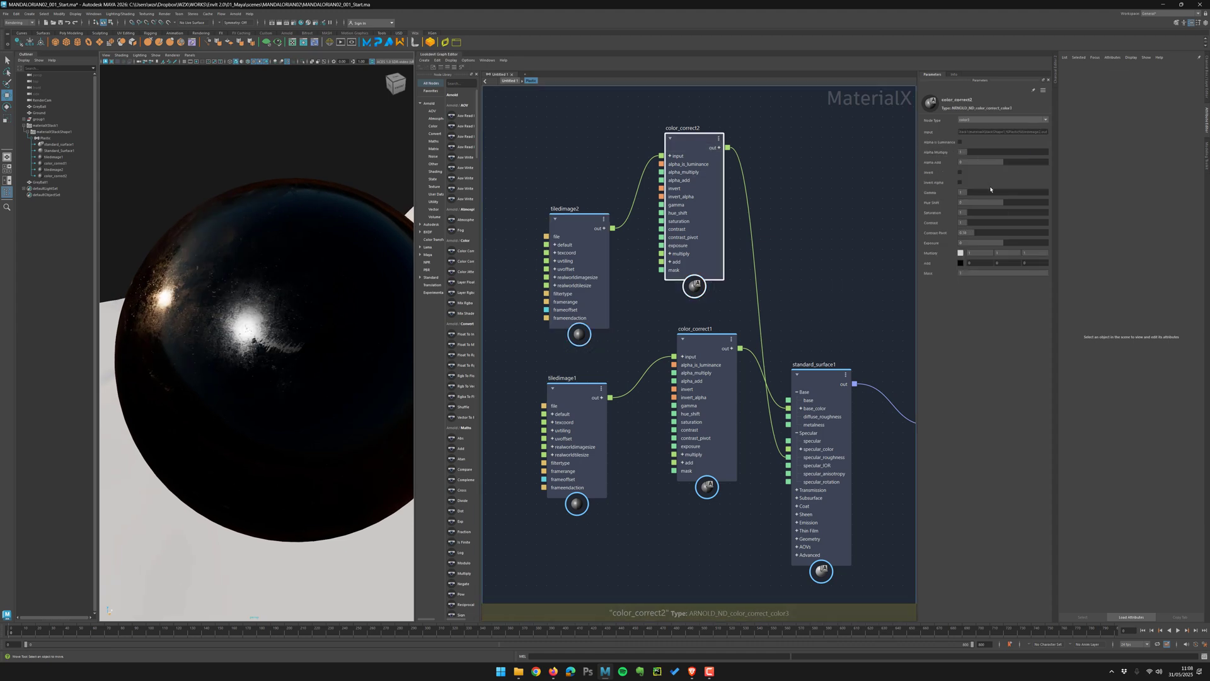
left_click_drag(968, 193, 982, 193)
scroll(284, 265, "down", 5)
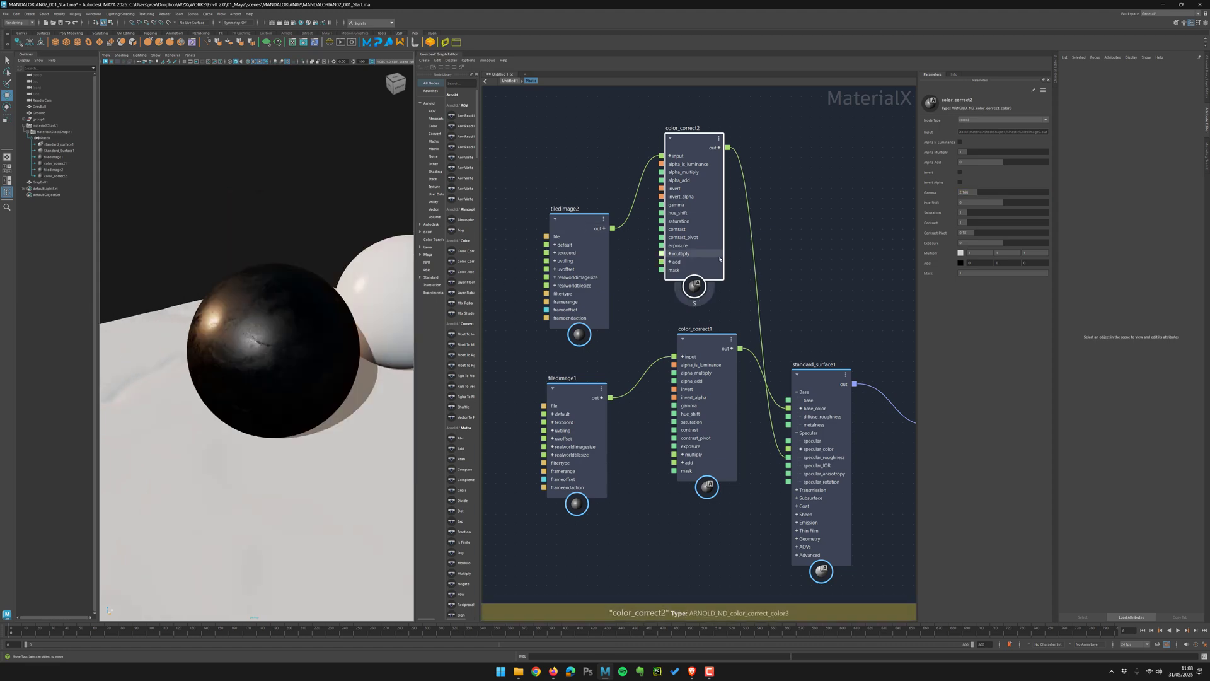
scroll(801, 284, "down", 2)
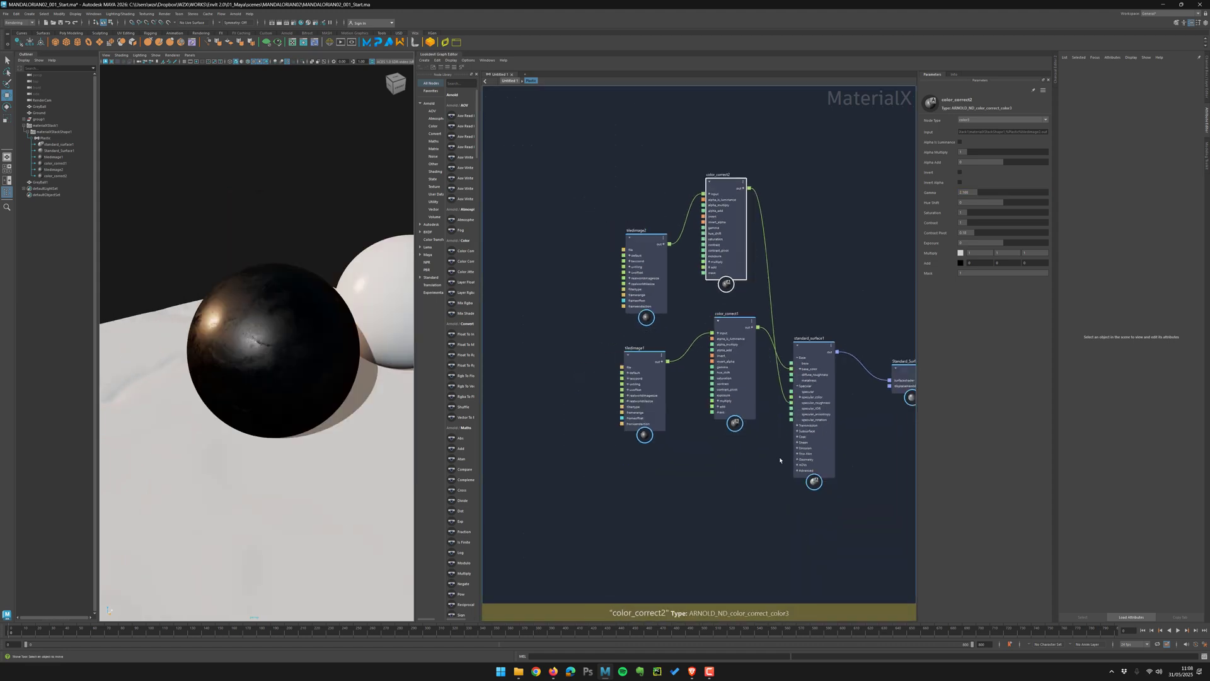
left_click_drag(283, 344, 307, 252, "alt")
middle_click_drag(264, 287, 273, 321, "alt")
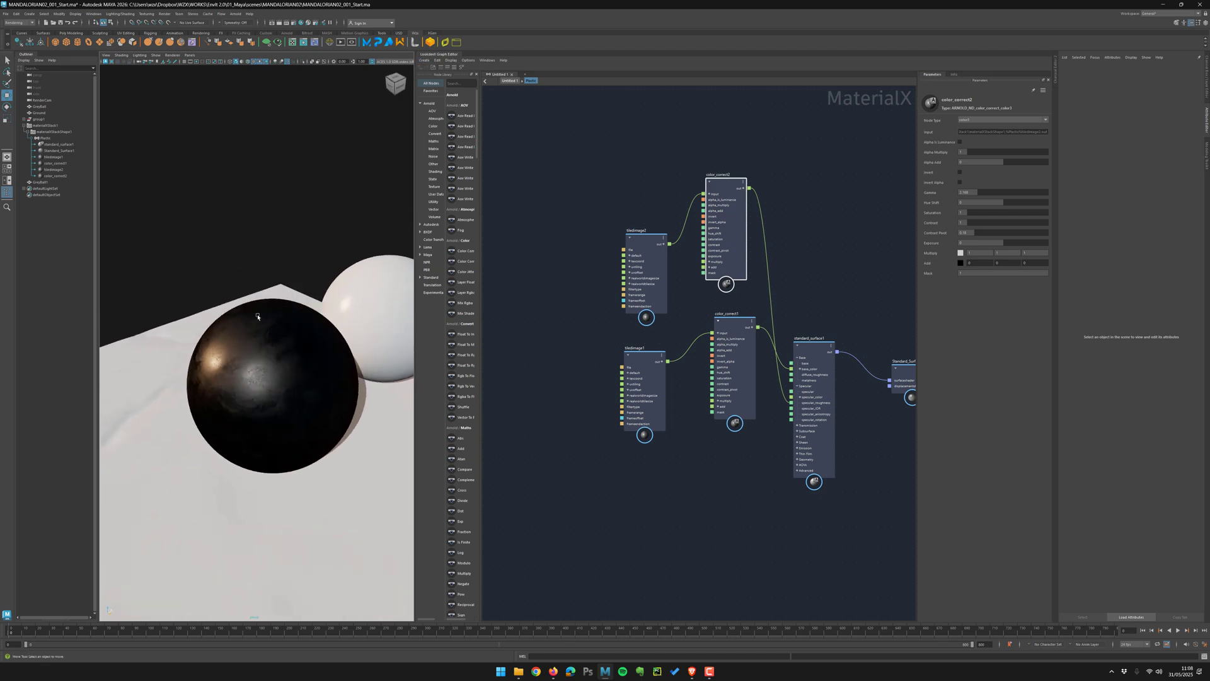
scroll(246, 319, "up", 4)
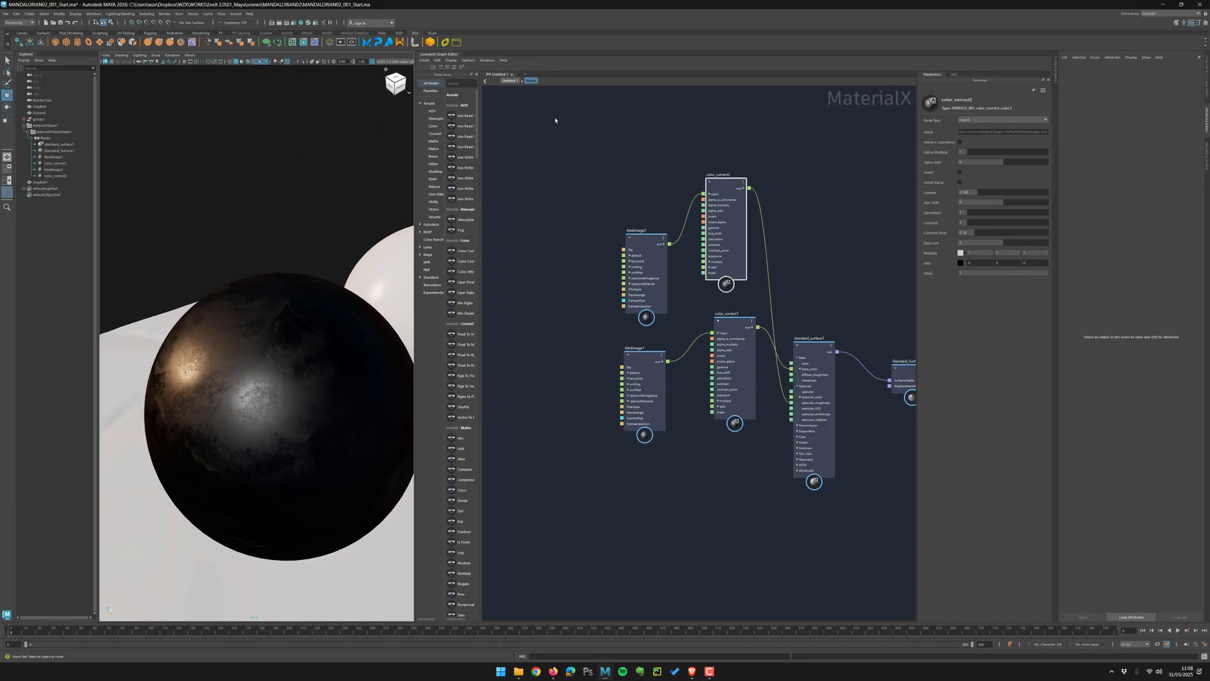
- Deselect all nodes, open the Hypershade for comparison and close it again
left_click(548, 120)
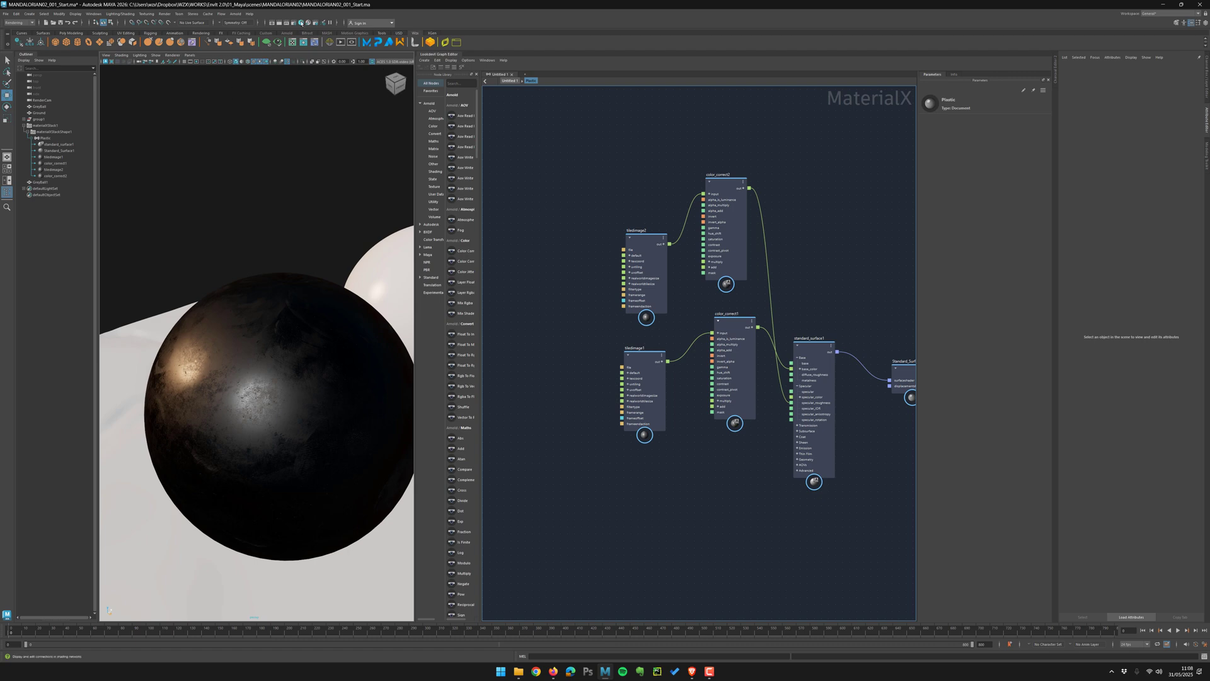
left_click(300, 23)
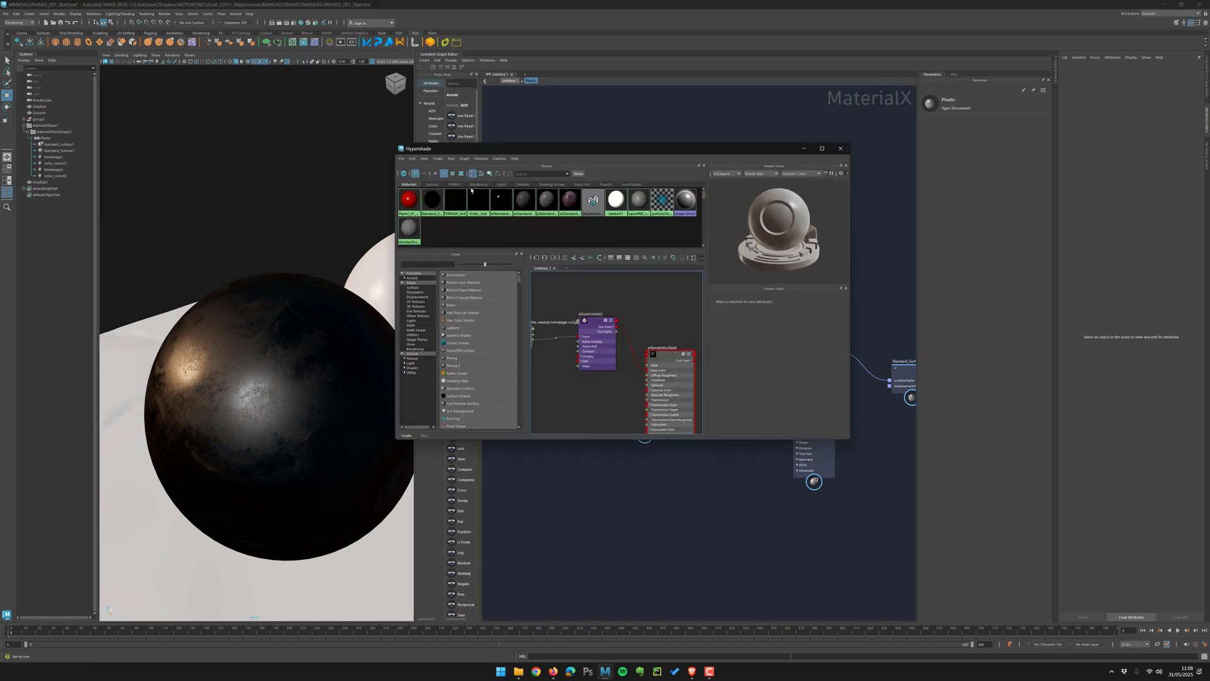
left_click(840, 148)
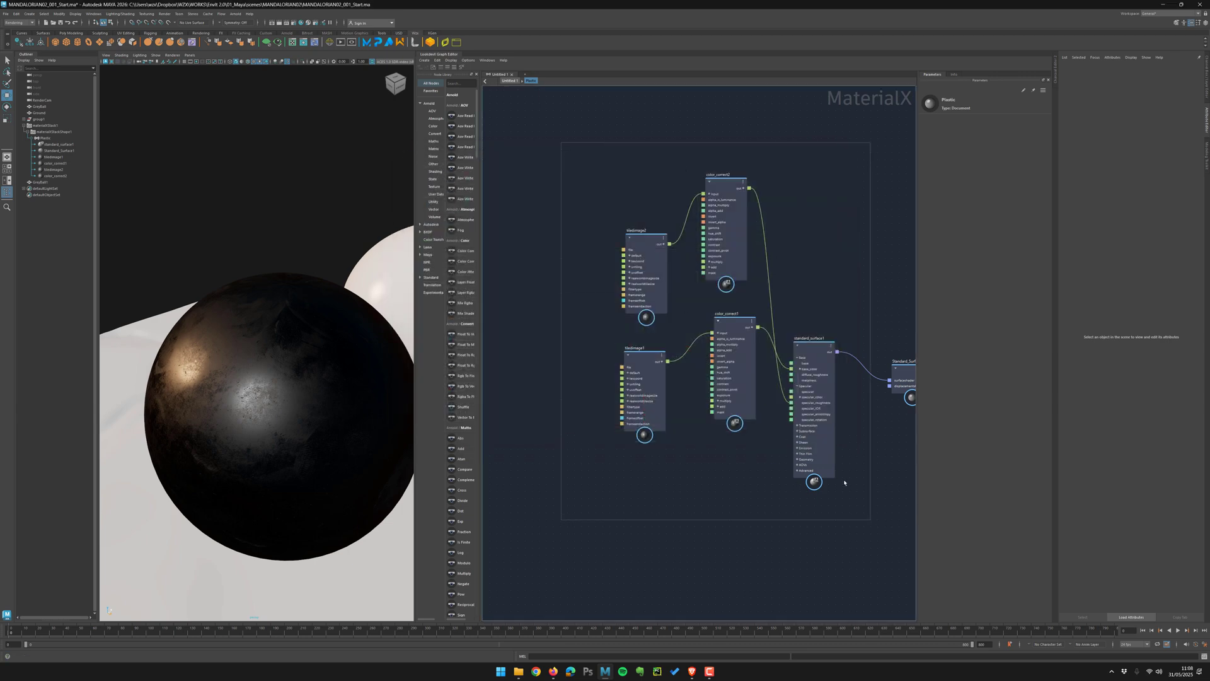
- Inspect the MaterialX hierarchy in the Outliner, from materialXStack1 and its shape down to the Plastic document and its nodes
left_click(644, 378)
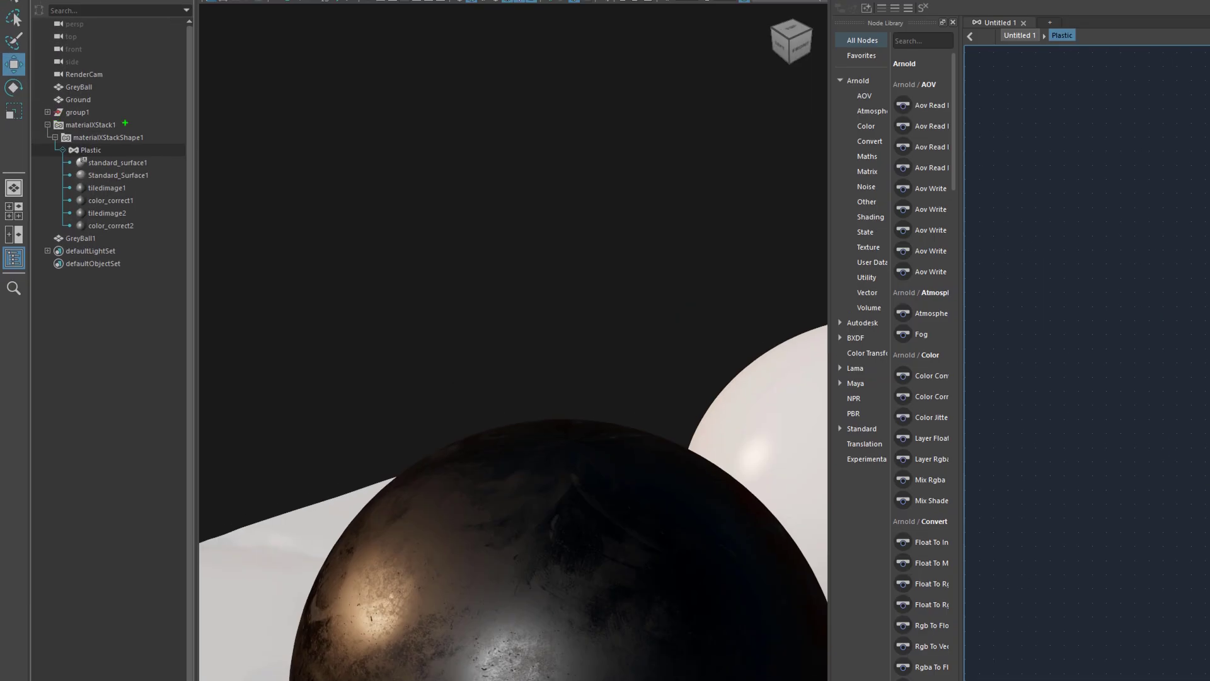
mouse_move(159, 105)
left_mouse_down()
mouse_move(126, 124)
mouse_move(134, 132)
left_mouse_up()
left_click_drag(164, 156, 155, 253)
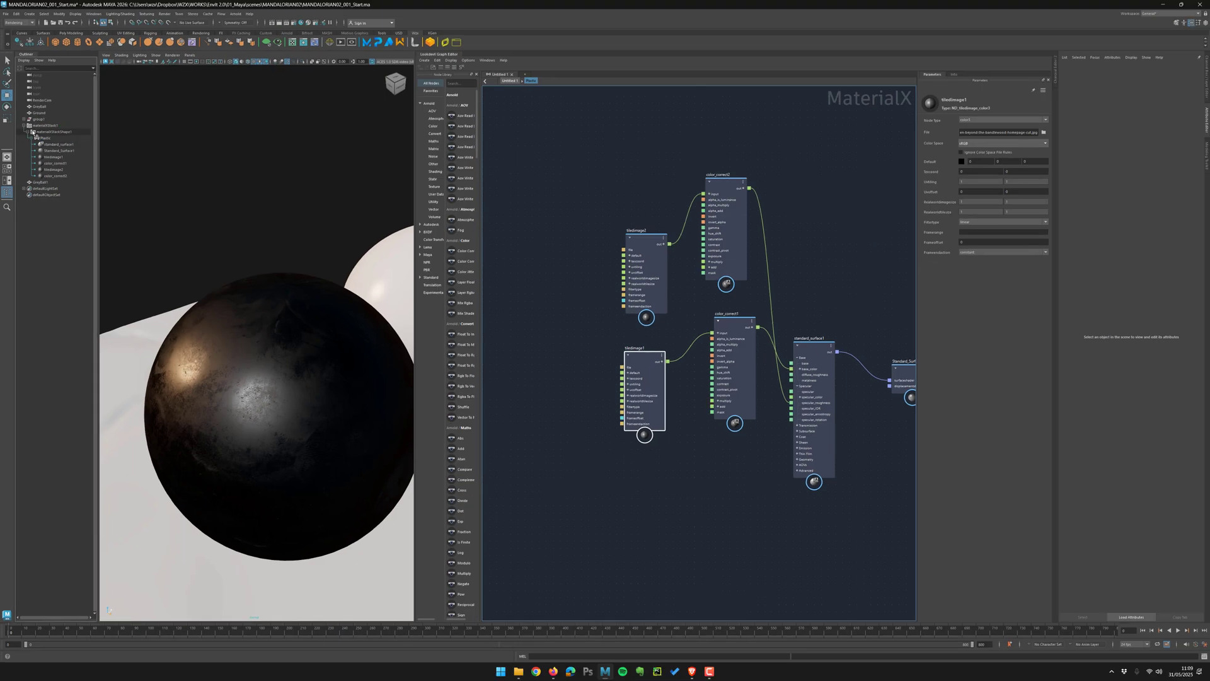
left_click(68, 152)
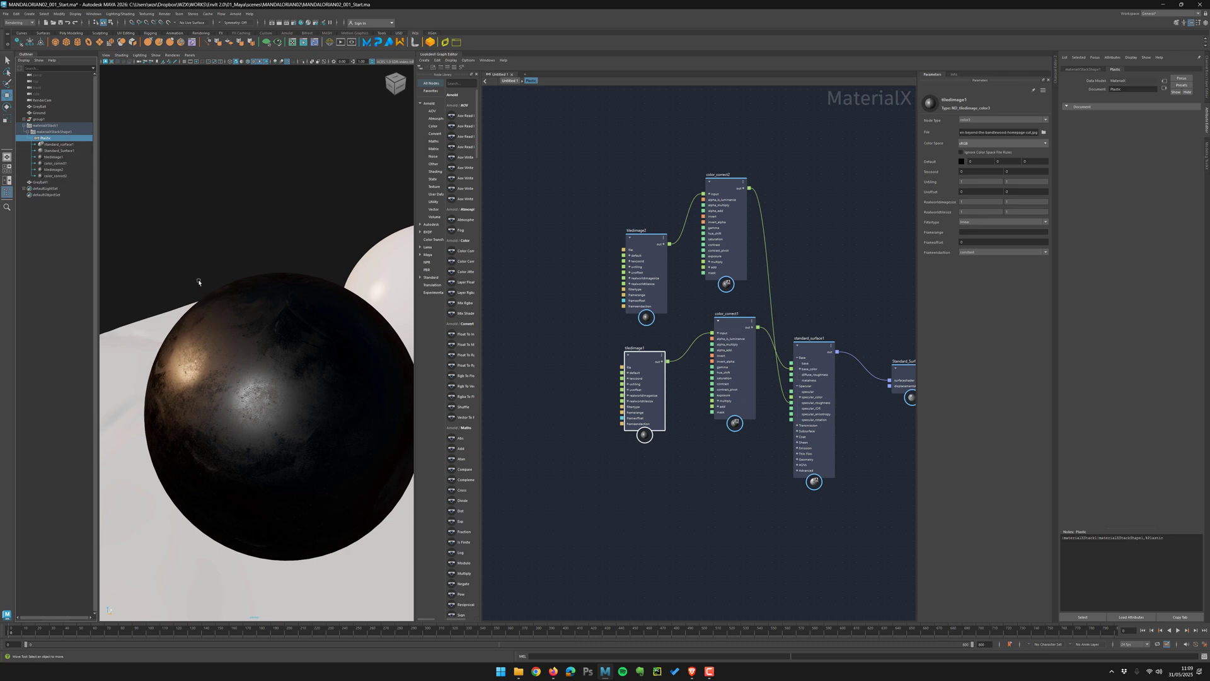
left_click(46, 125)
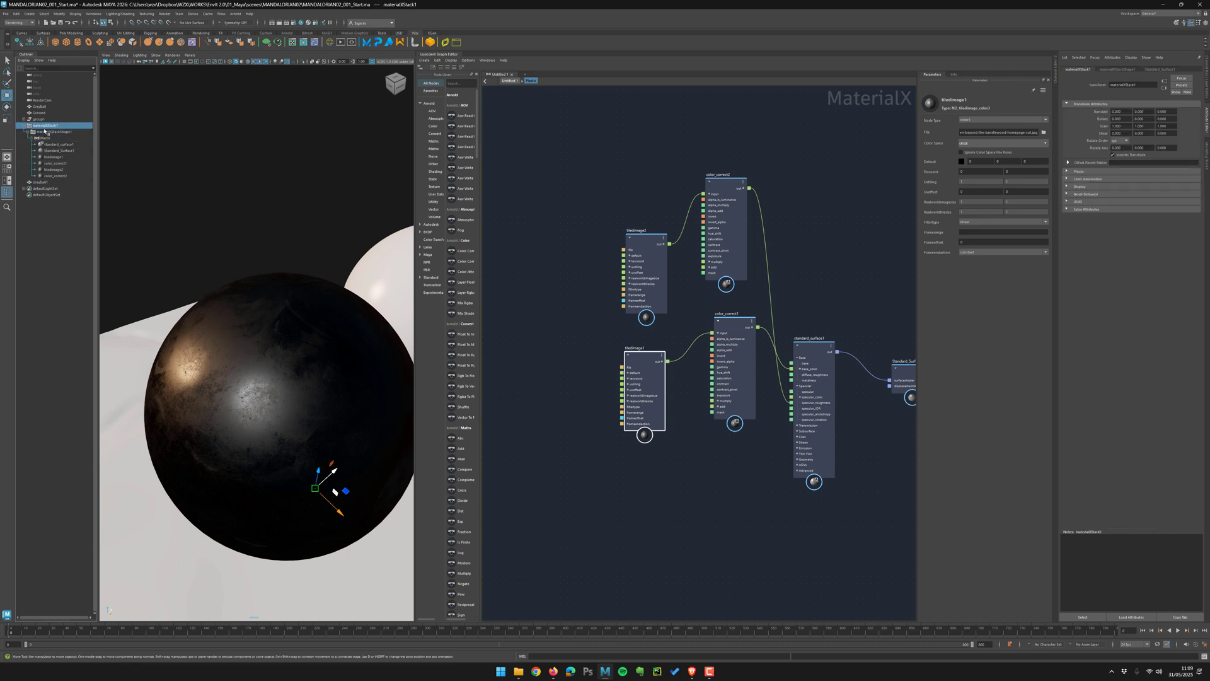
right_click(51, 127)
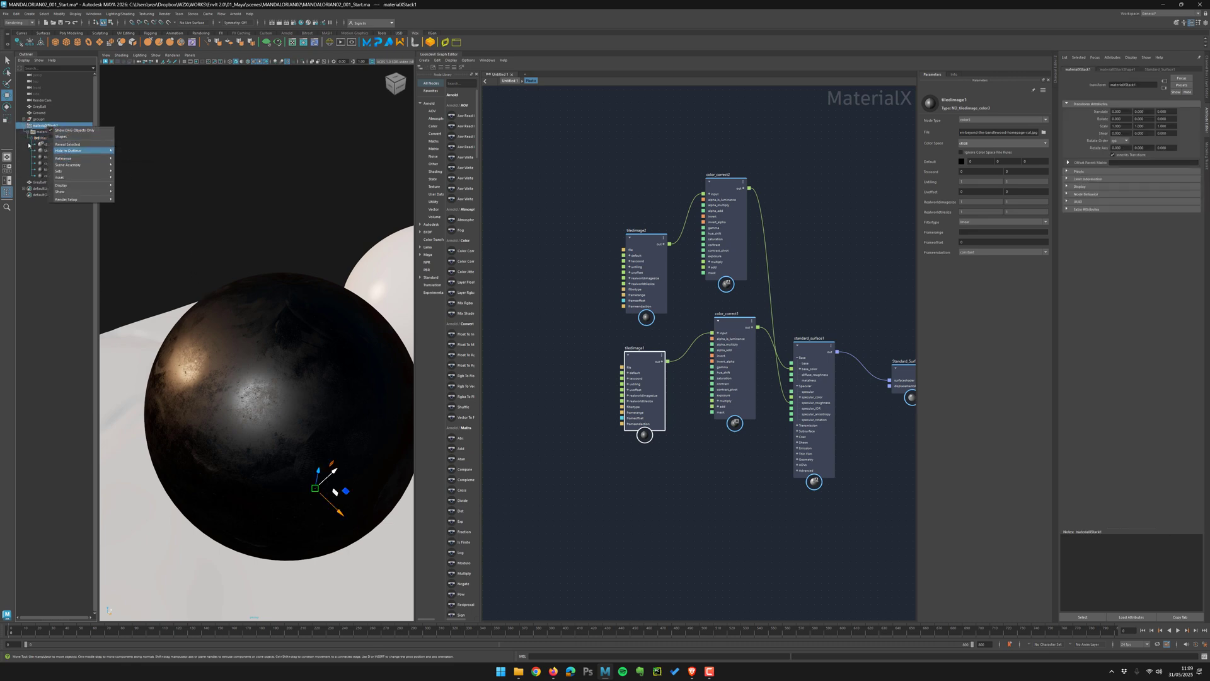
left_click(62, 136)
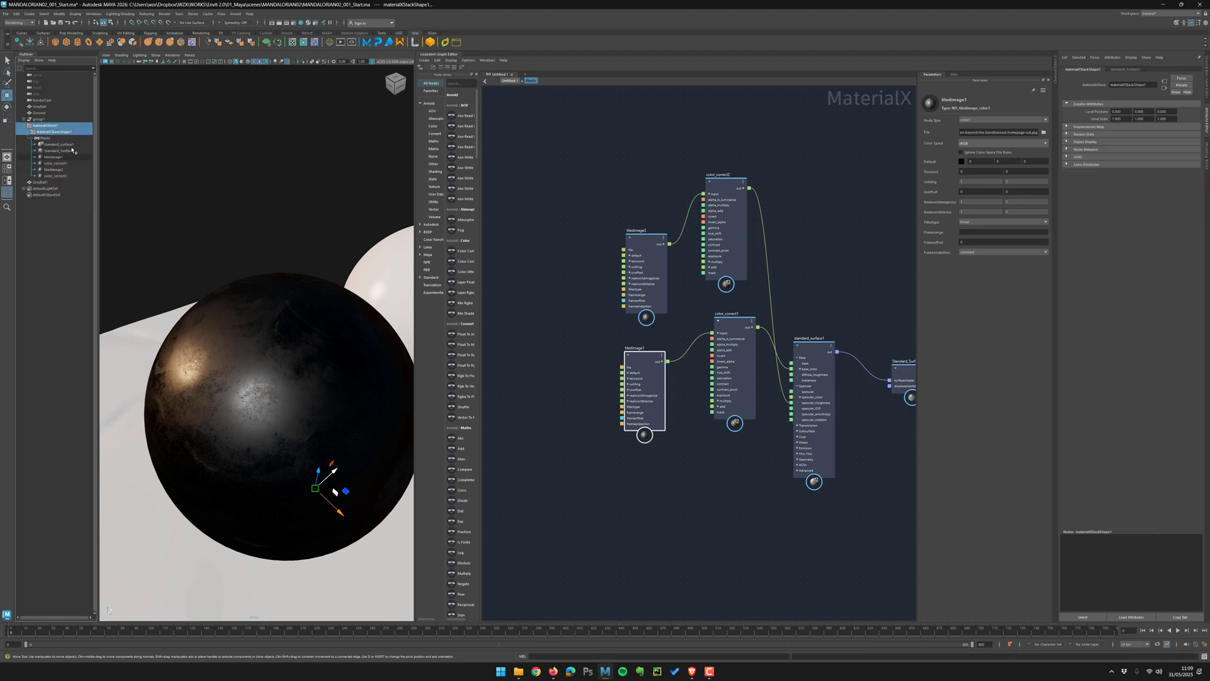
- Move the Standard_Surface1 material node closer to the standard_surface1 shader and select the shader to show its parameters
scroll(587, 177, "down", 3)
scroll(567, 179, "up", 5)
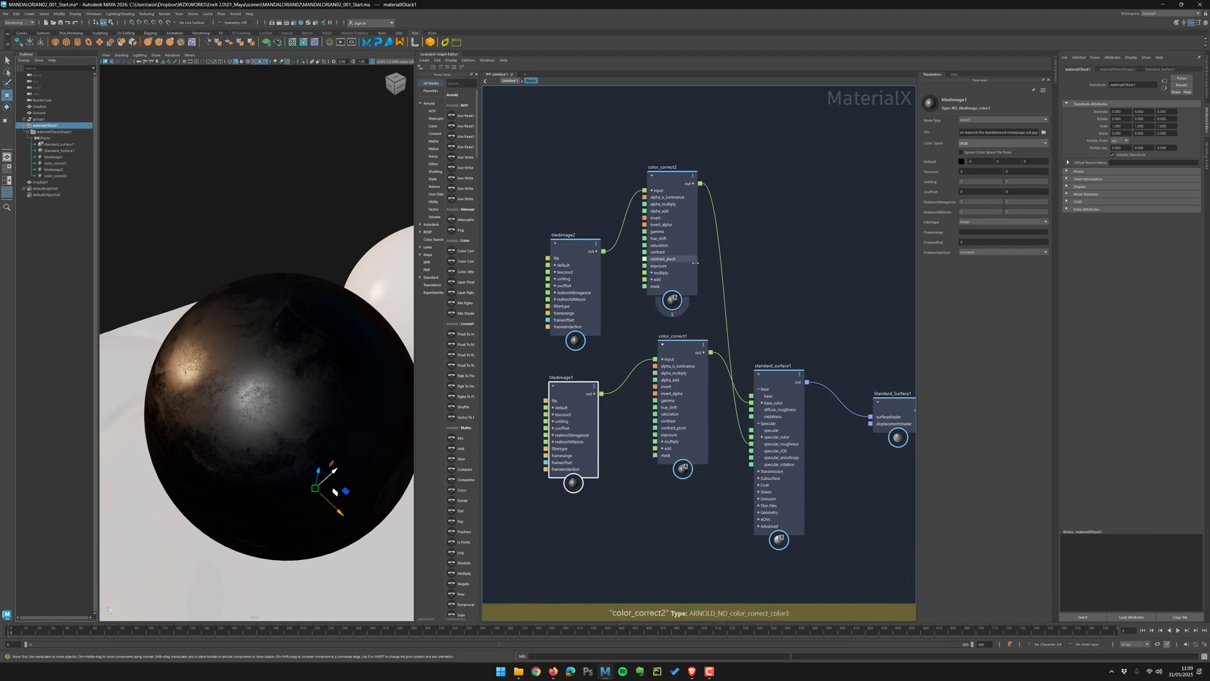
left_click(586, 149)
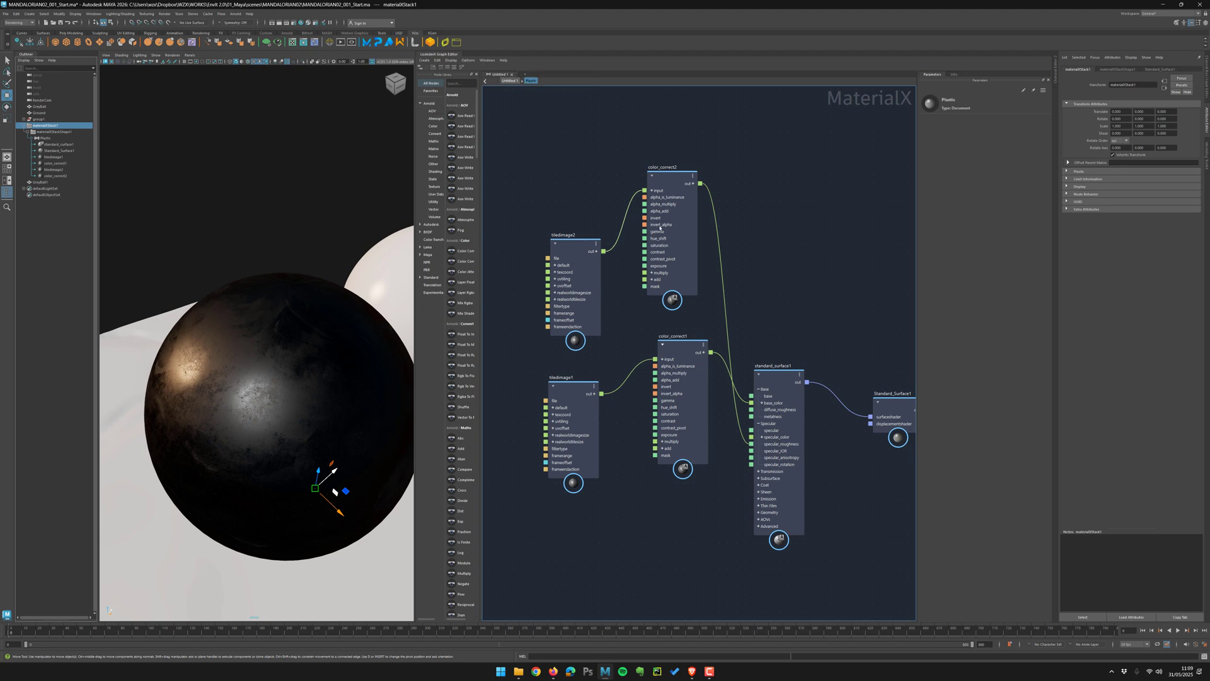
left_click_drag(787, 145, 731, 494)
left_click_drag(895, 410, 867, 382)
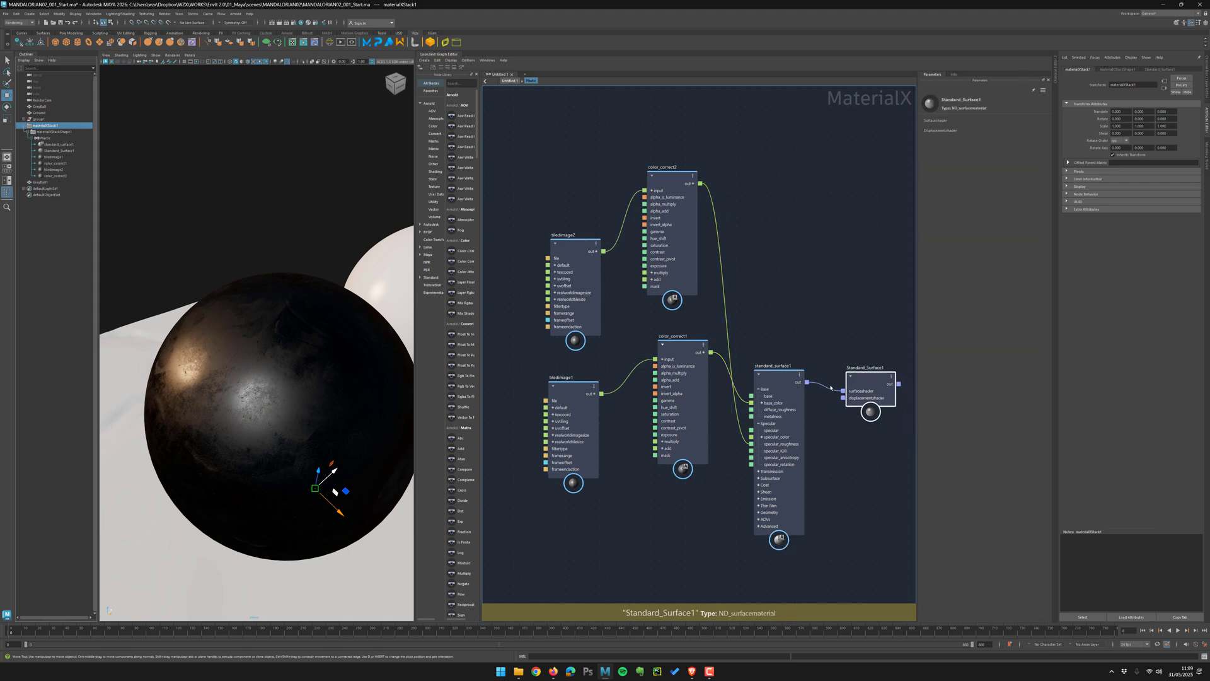
left_click(802, 385)
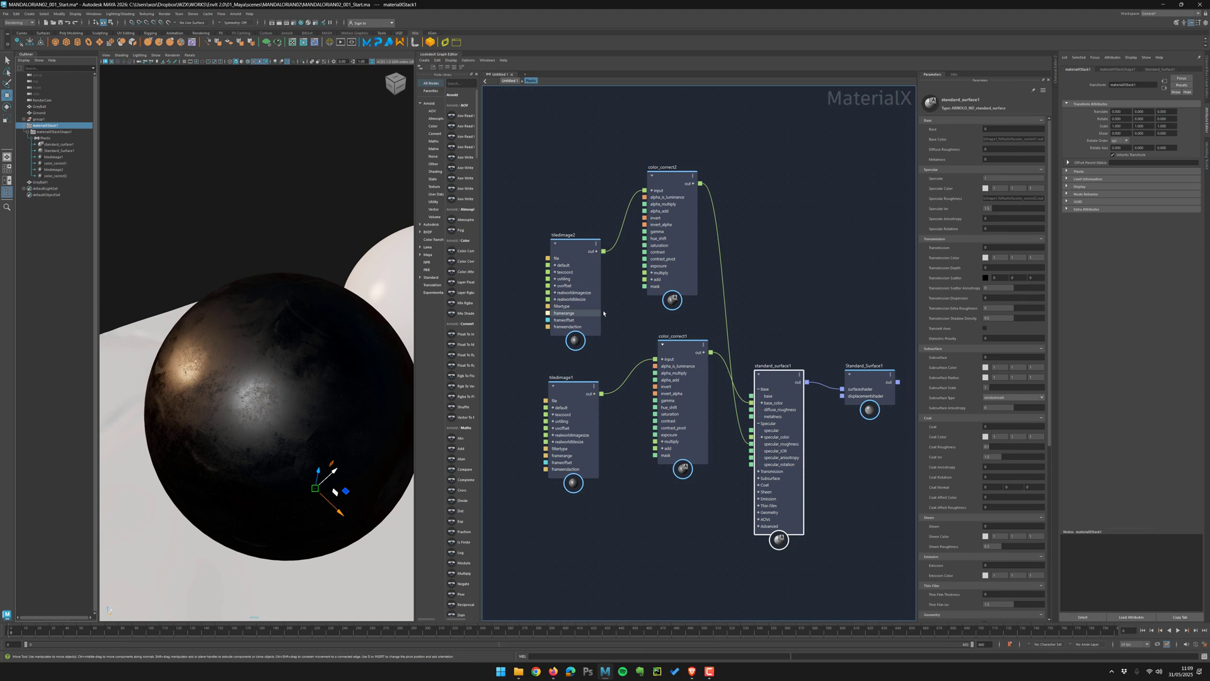
- Create a new MaterialX graph and add a Standard Surface node from the BXDF > PBR category
left_click(520, 73)
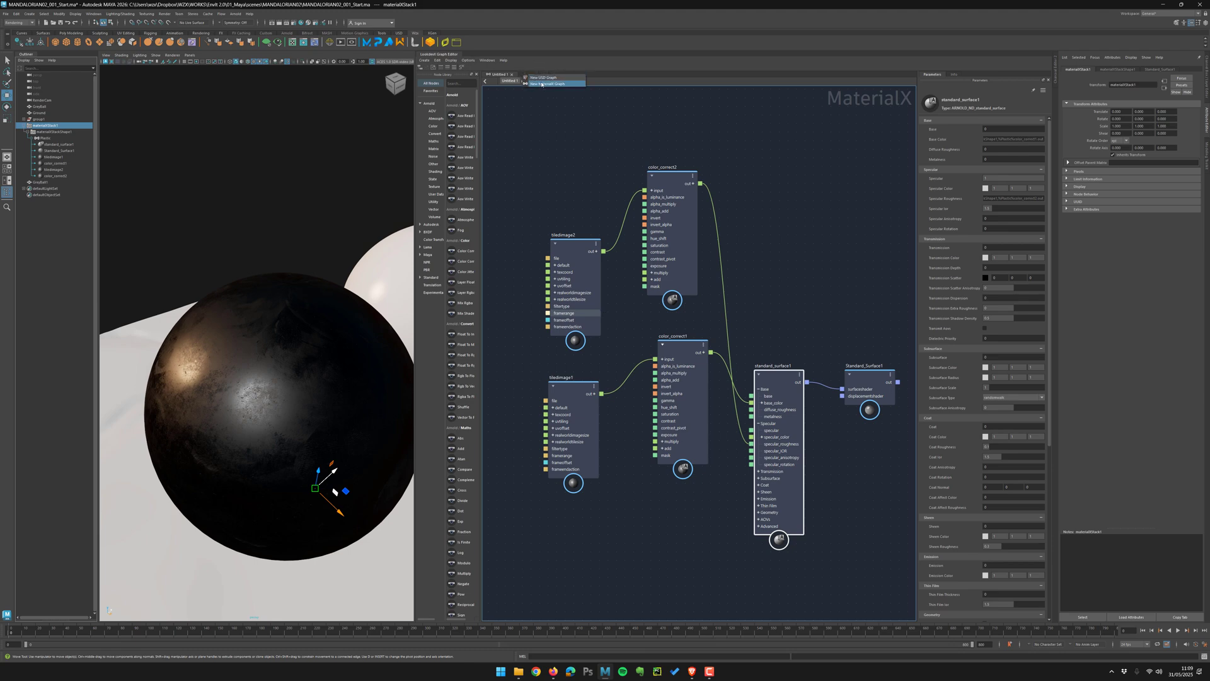
left_click(550, 84)
key("Tab")
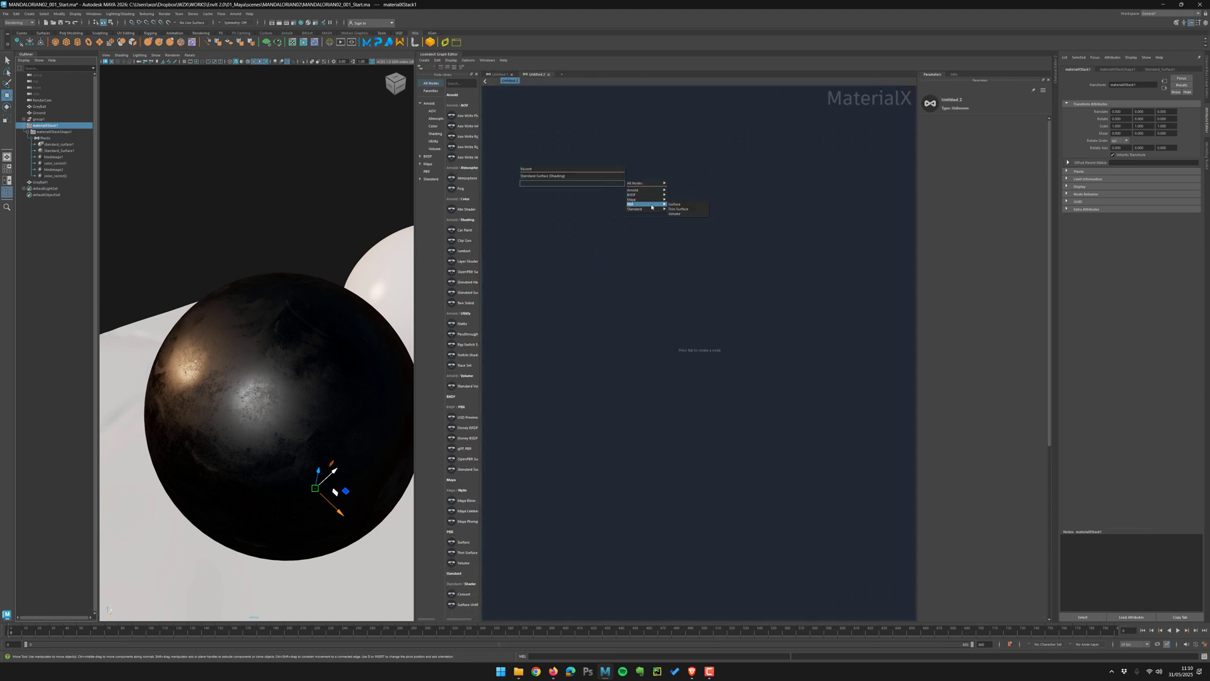
mouse_move(636, 191)
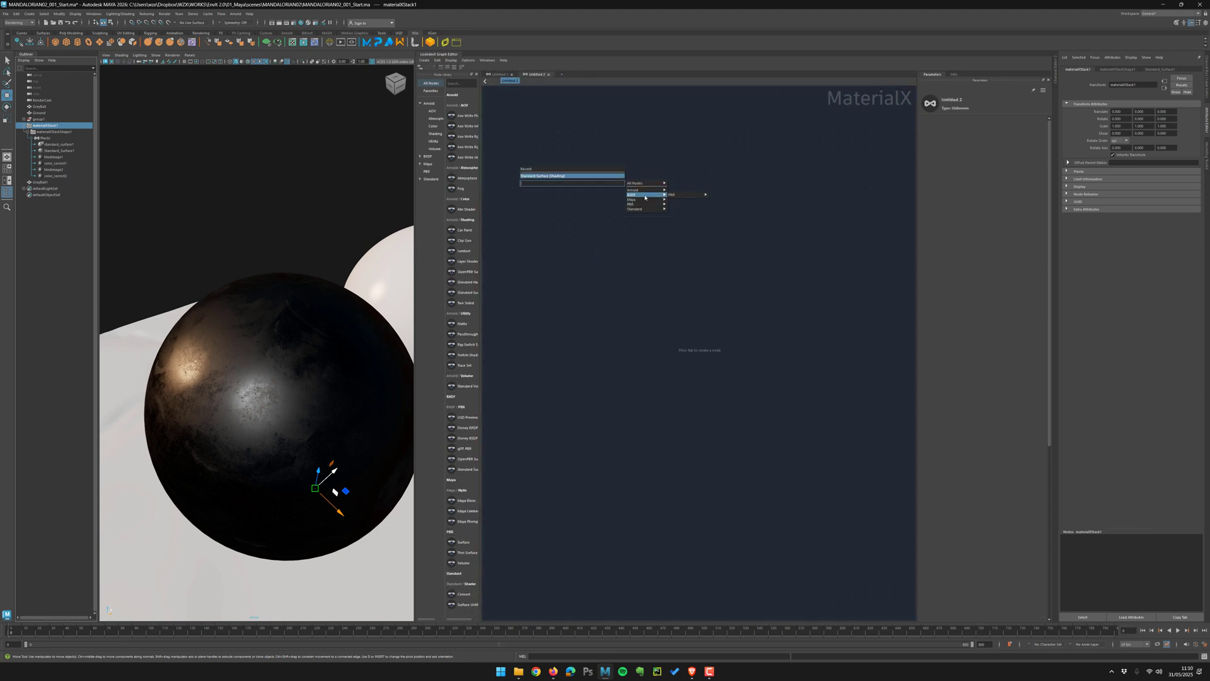
mouse_move(687, 195)
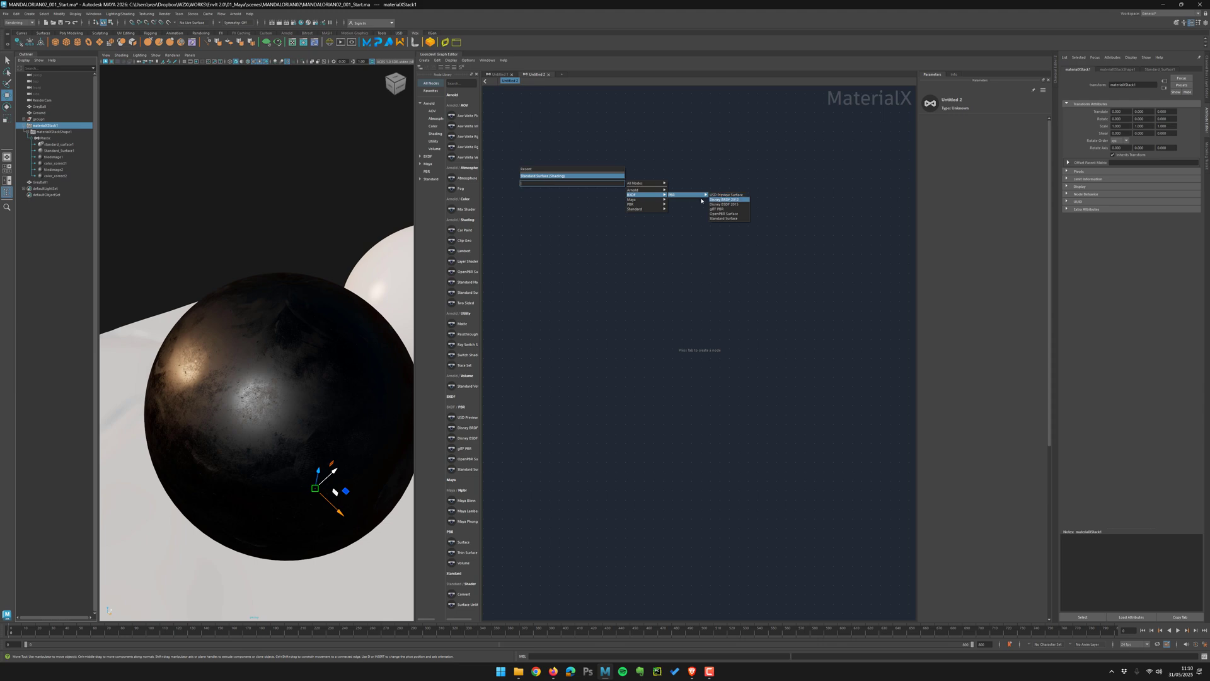
left_click(730, 215)
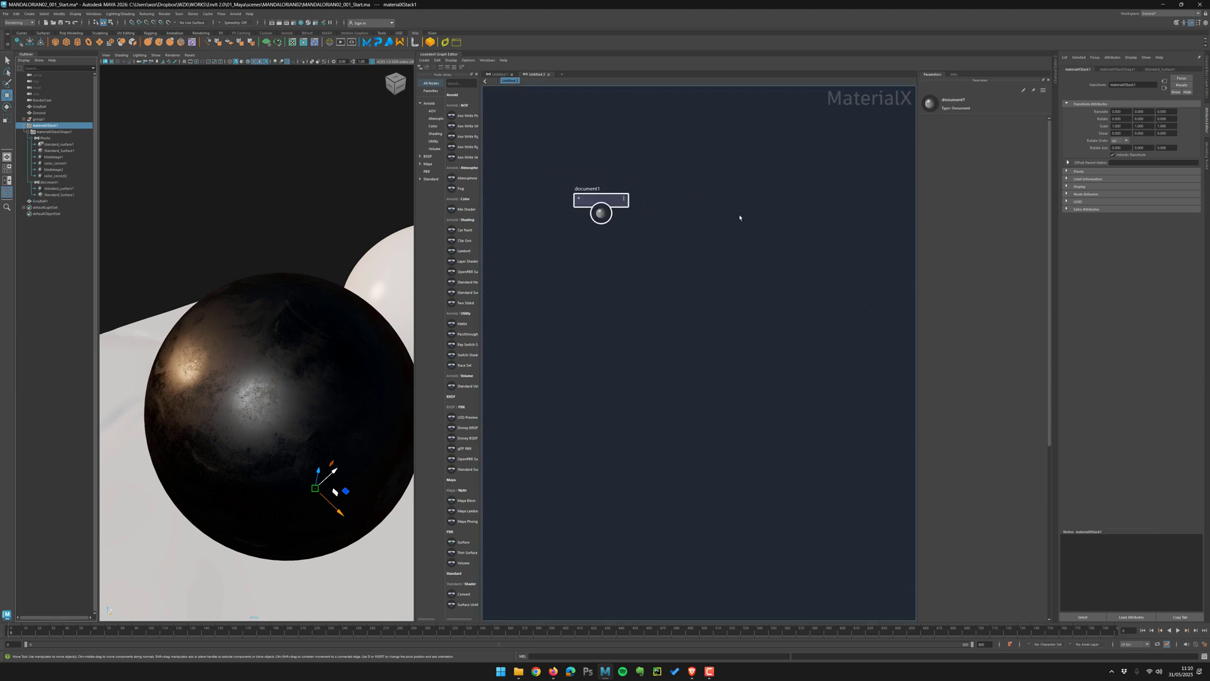
- Open document1 in the graph to inspect its Standard Surface shader and connected material node, and clear the node selection
double_click(611, 201)
left_click(617, 442)
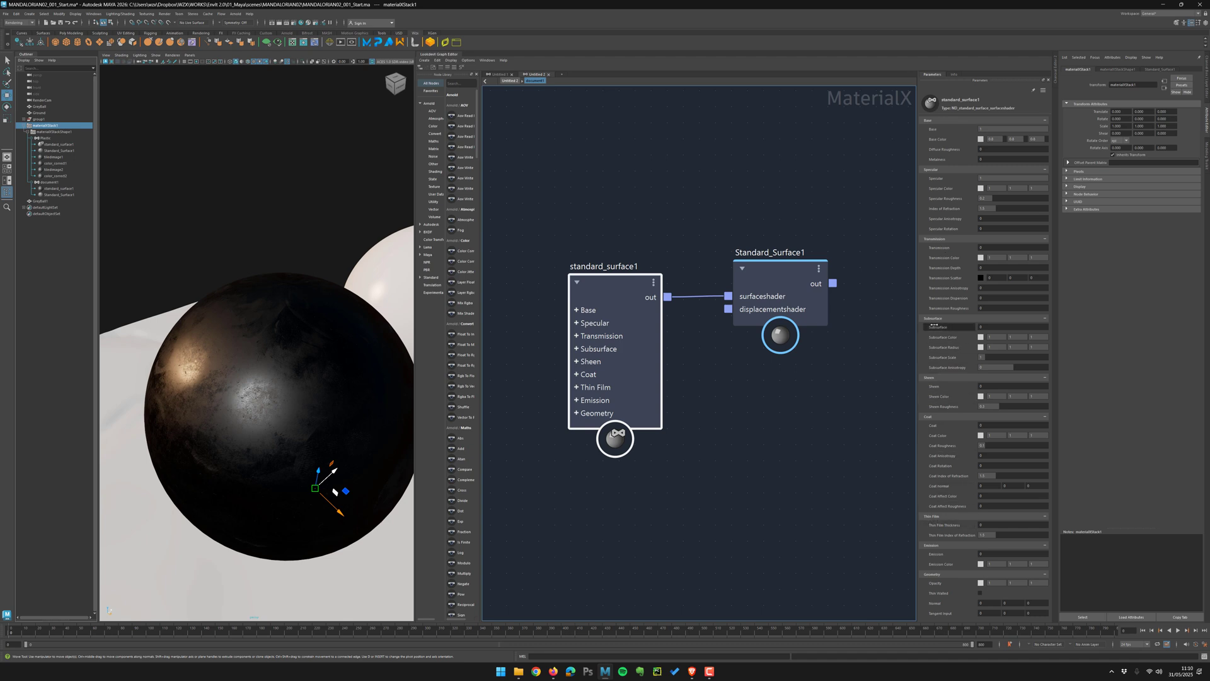
left_click(580, 240)
middle_click_drag(581, 240, 690, 247)
left_click_drag(724, 446, 734, 438)
left_click(508, 240)
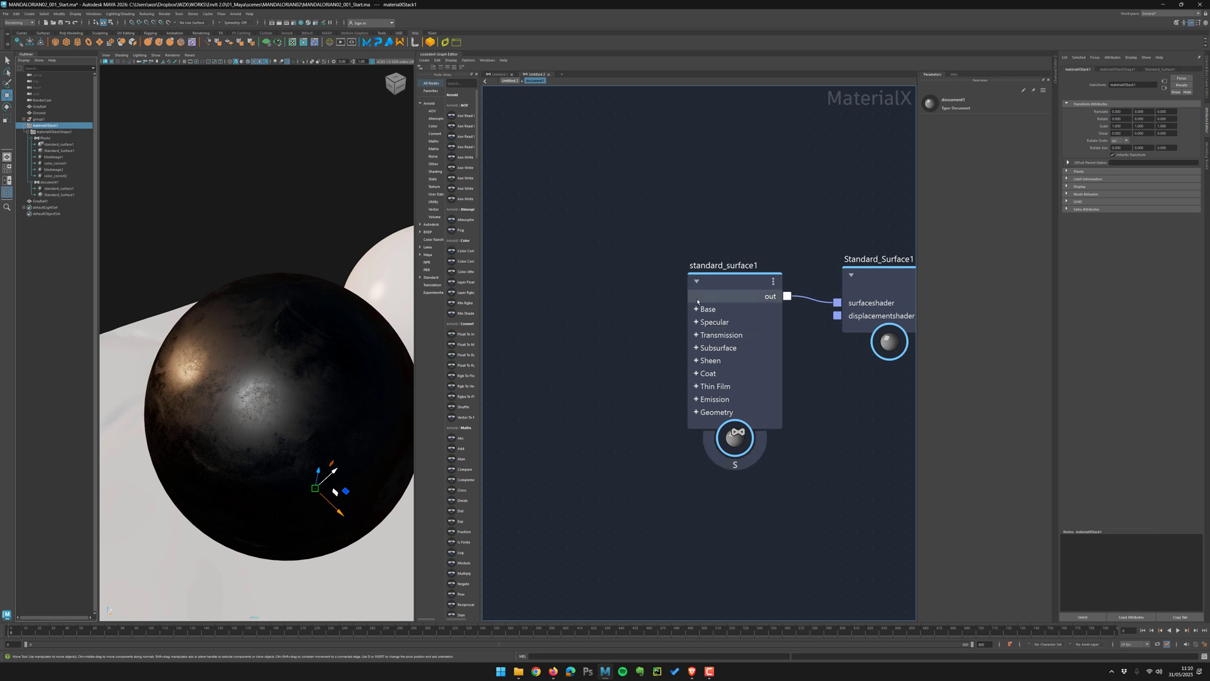
- Select document1's standard_surface1 shader in the Outliner to inspect its attributes, and clear the selection
left_click(58, 188)
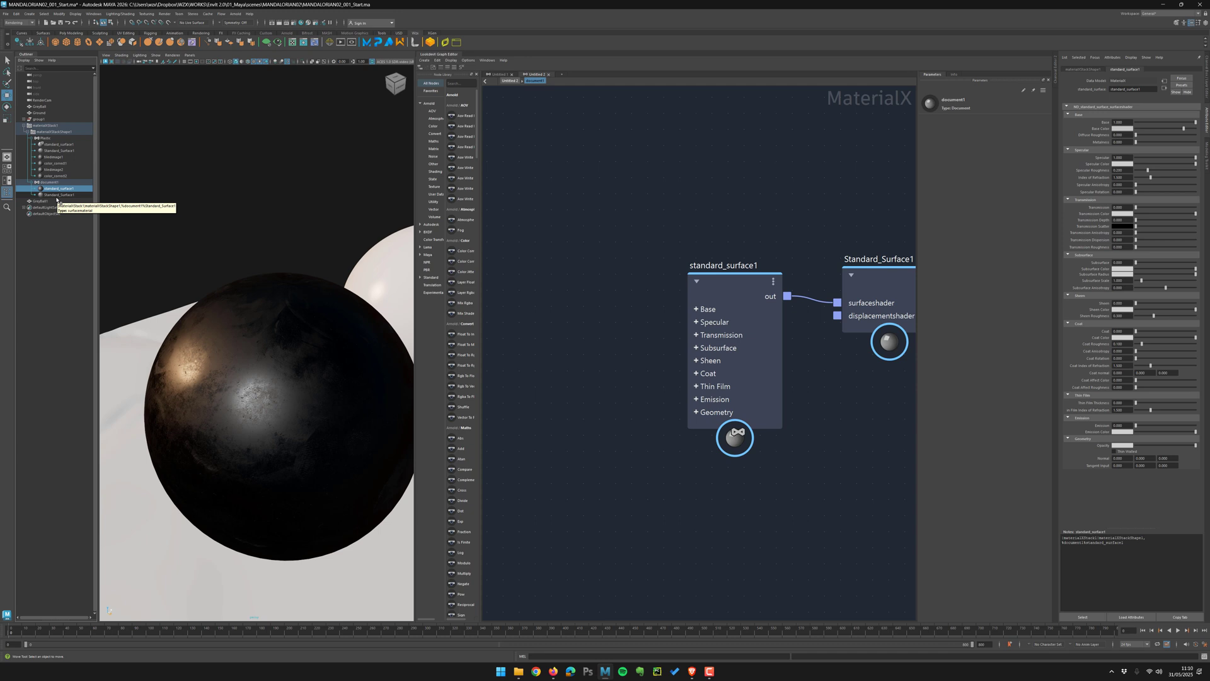
left_click(637, 165)
key("ctrl+a")
left_click_drag(589, 208, 835, 458)
left_click(834, 458)
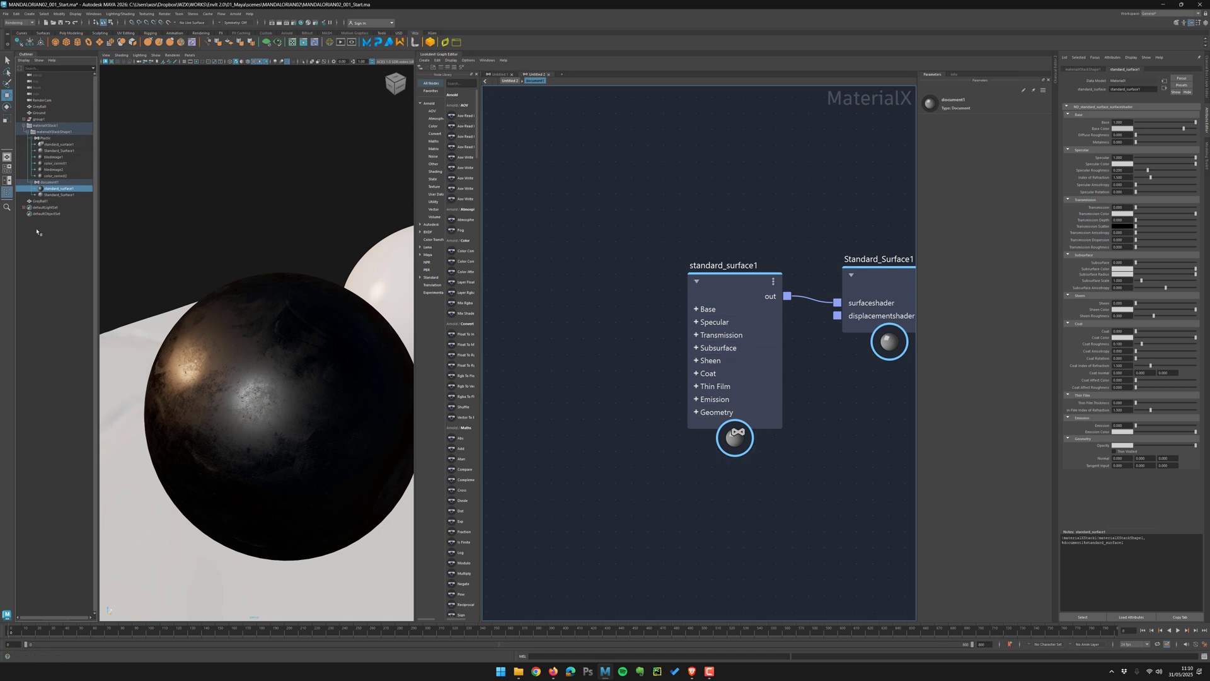
left_click(70, 481)
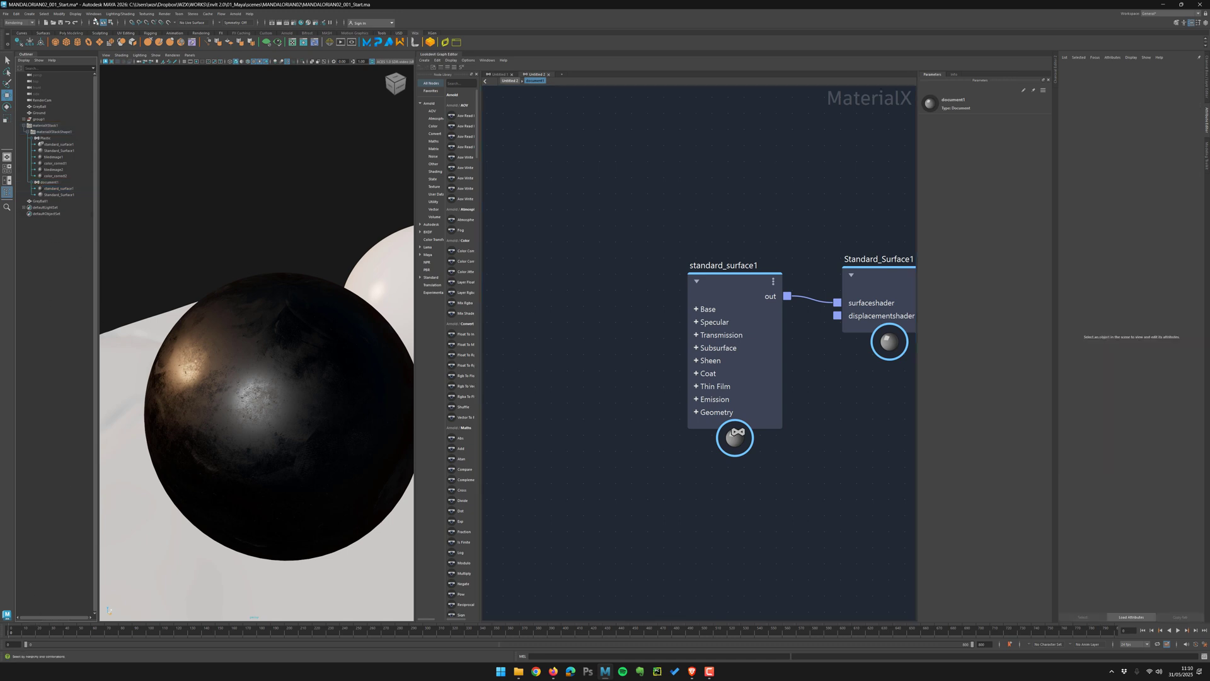
- Open the USD Layer Editor and create a new USD stage with an anonymous layer
left_click(93, 14)
mouse_move(35, 15)
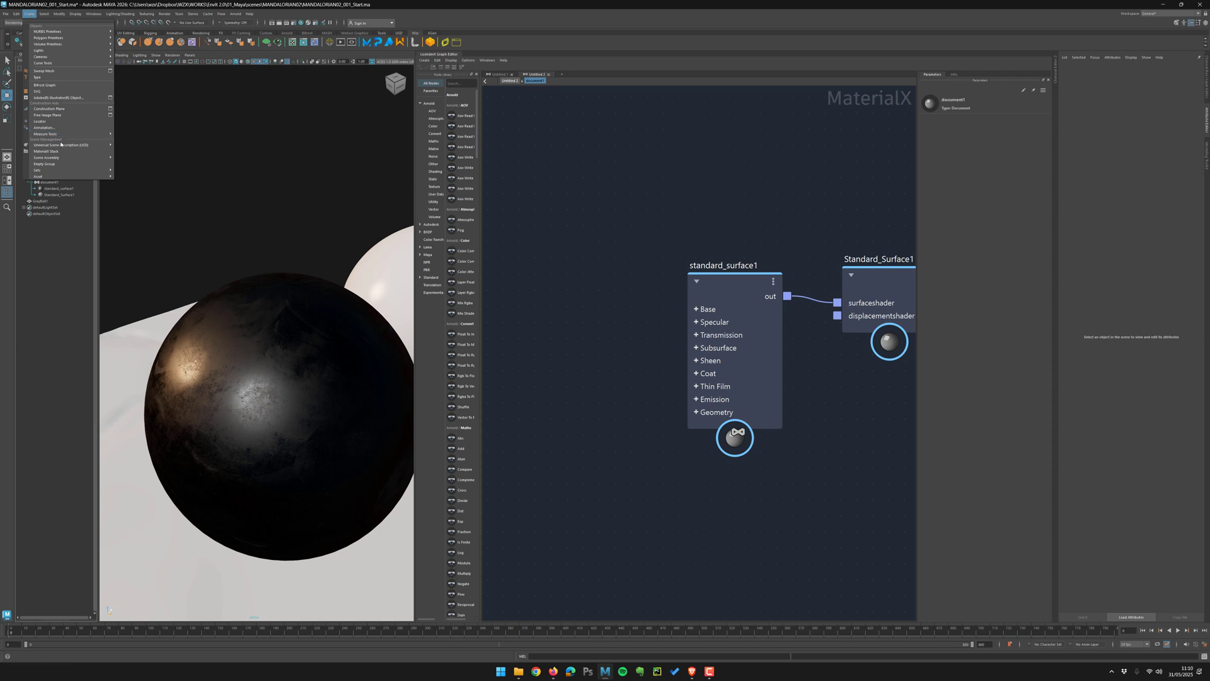
mouse_move(95, 145)
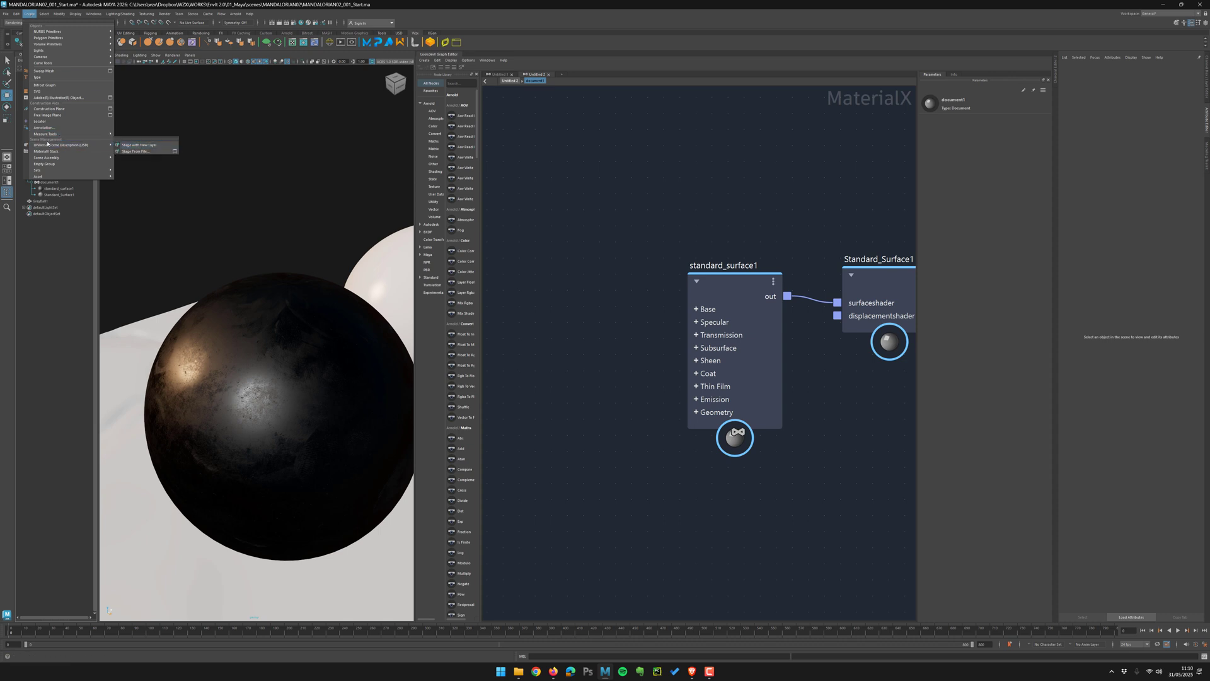
mouse_move(94, 13)
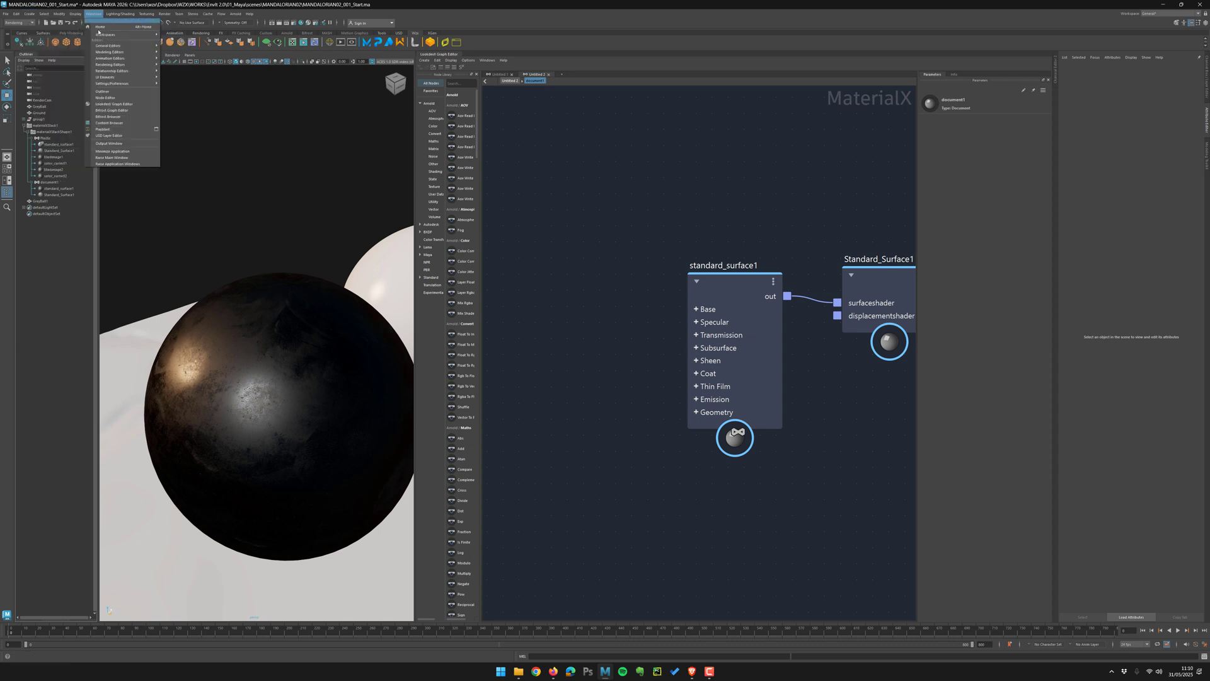
left_click(119, 134)
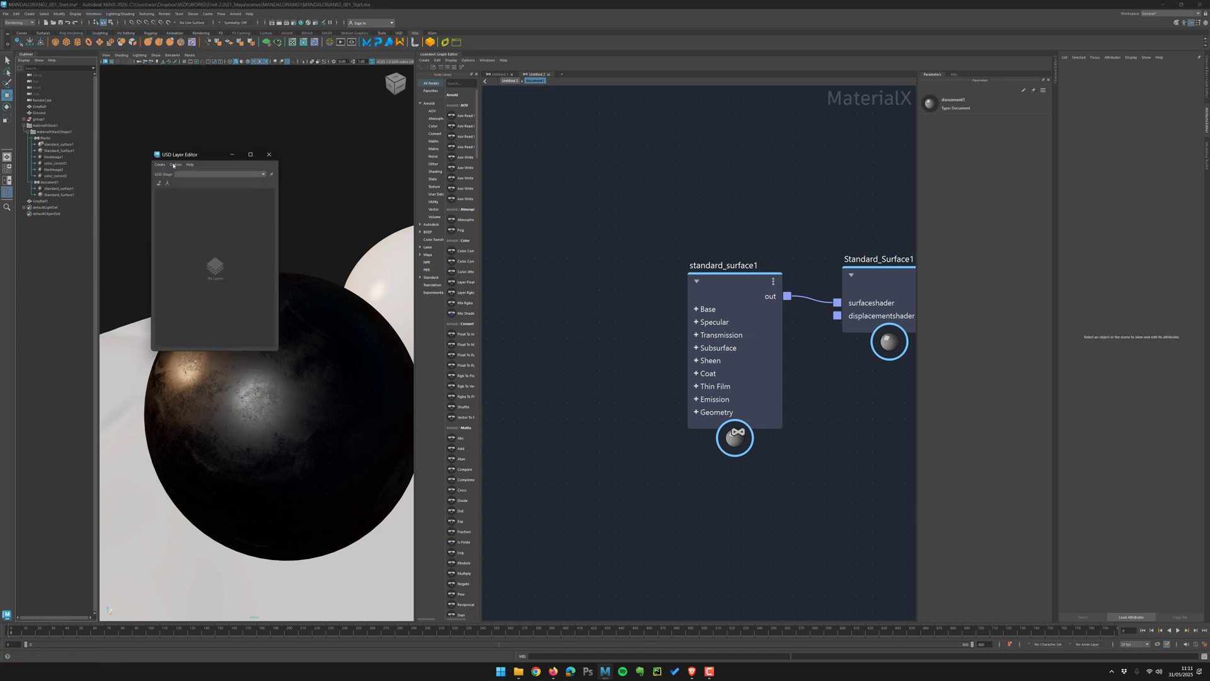
left_click(160, 165)
left_click(179, 175)
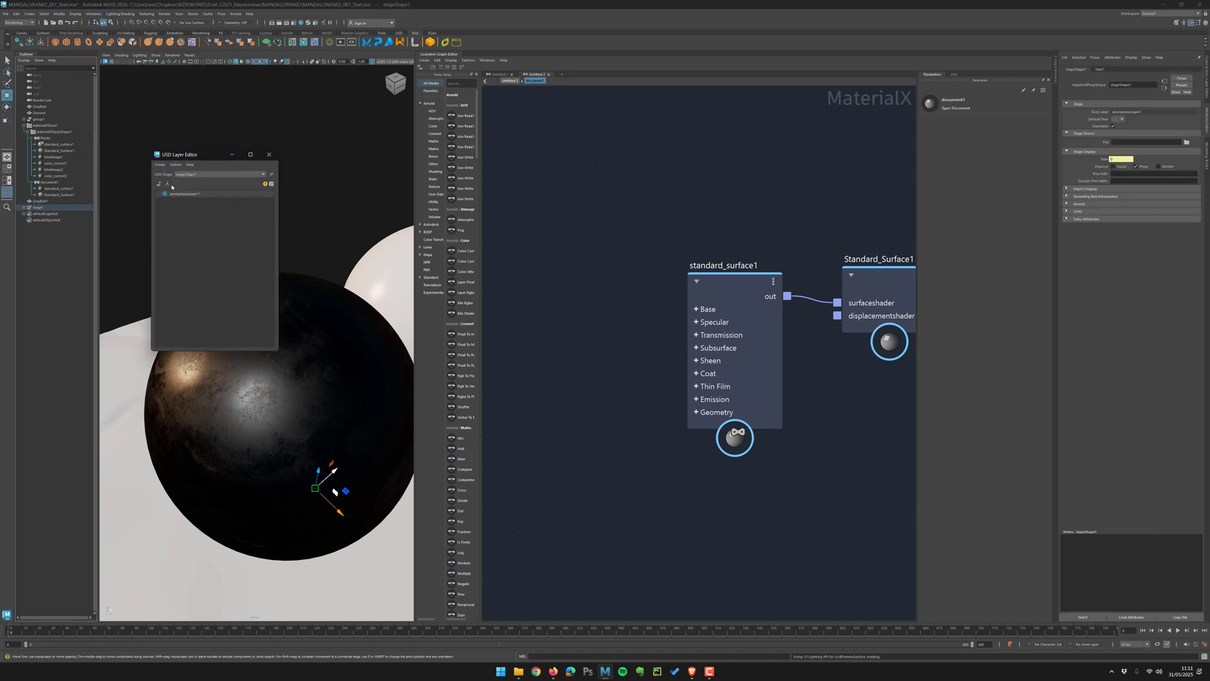
- Expand the new stage in the Outliner and duplicate the white sphere as USD data into the stage
left_click(24, 208)
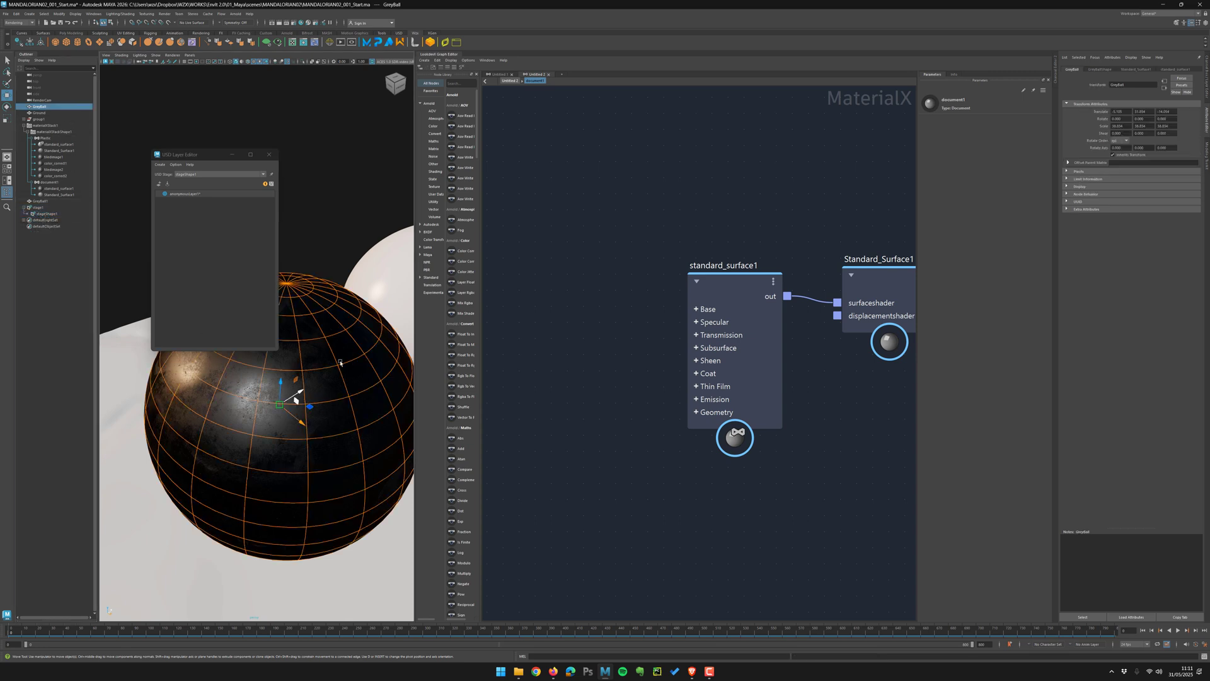
right_click_drag(324, 352, 290, 331, "alt")
middle_click_drag(391, 296, 334, 342, "alt")
left_click(334, 341)
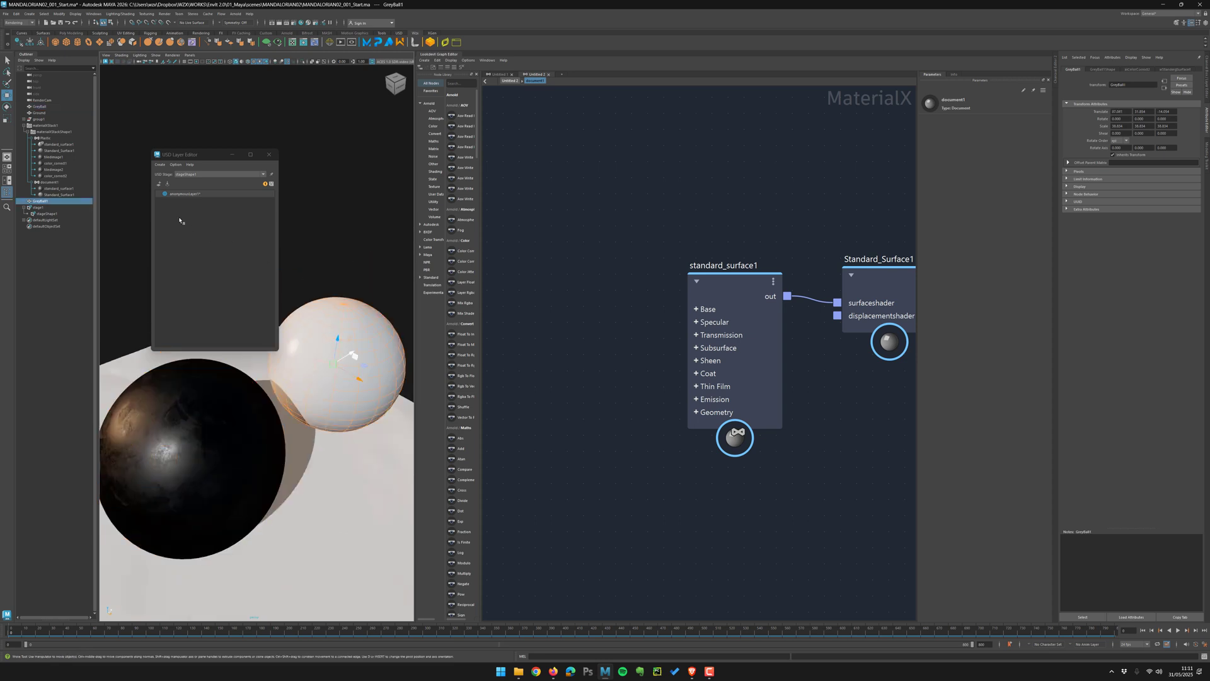
right_click(45, 202)
mouse_move(65, 206)
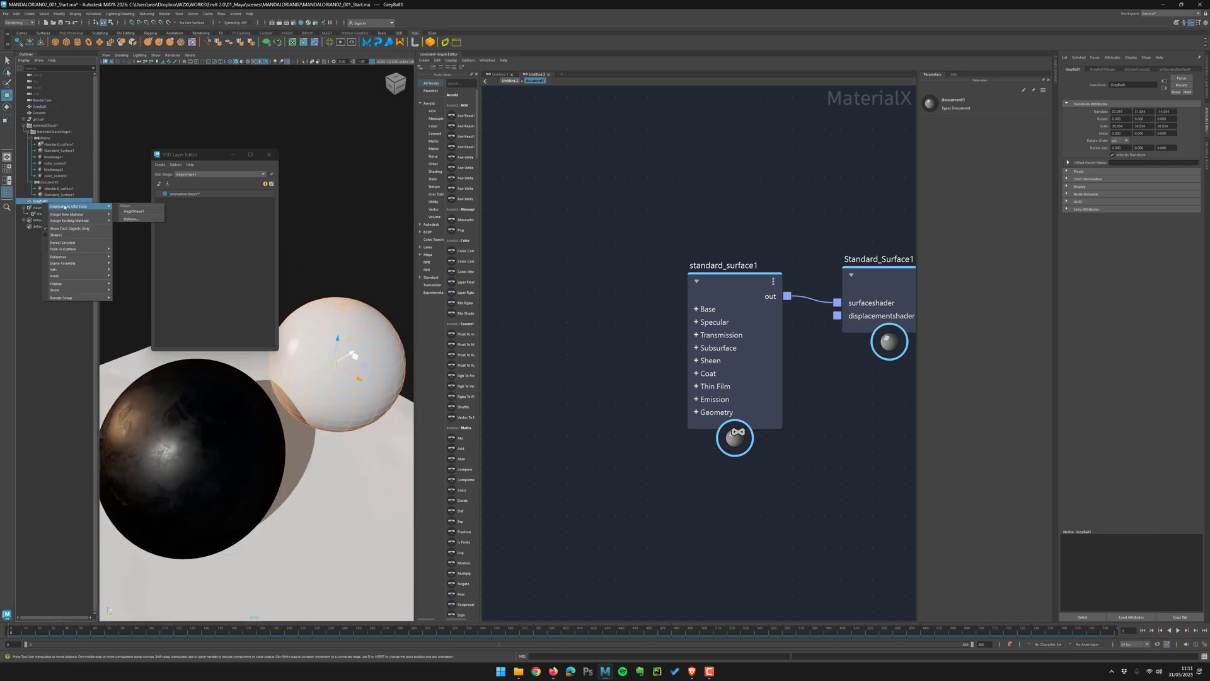
left_click(135, 211)
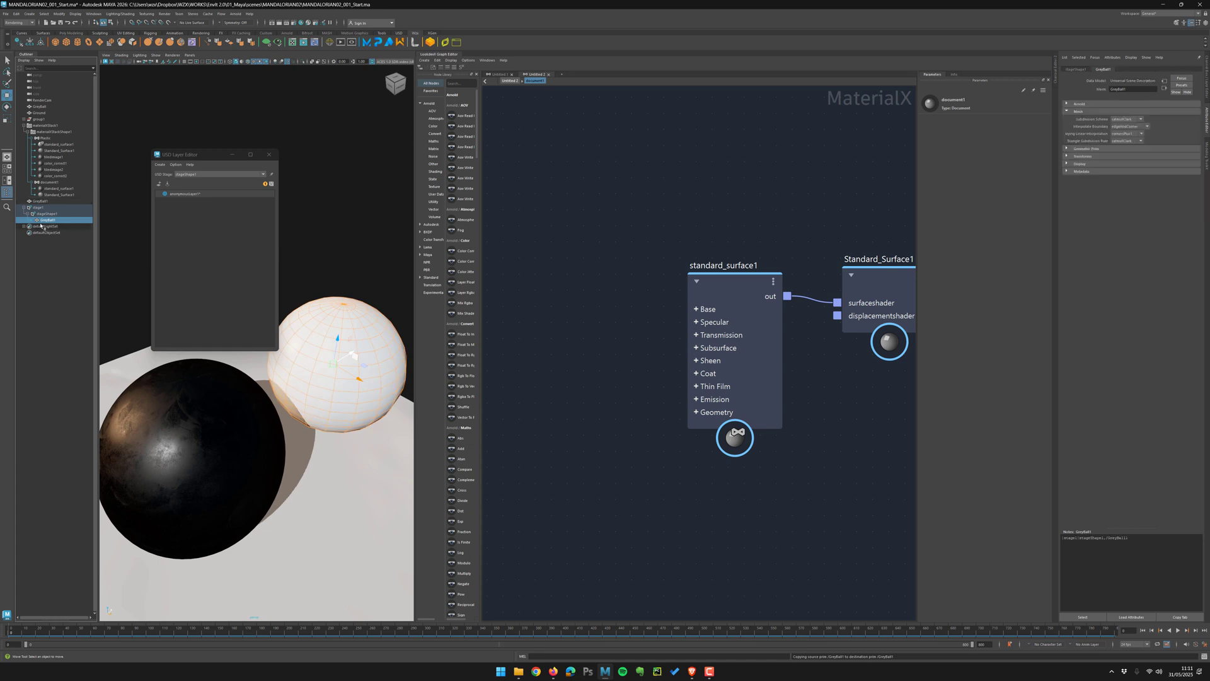
- Hide the original Maya version of the white sphere and select its USD duplicate in the viewport
left_click(40, 201)
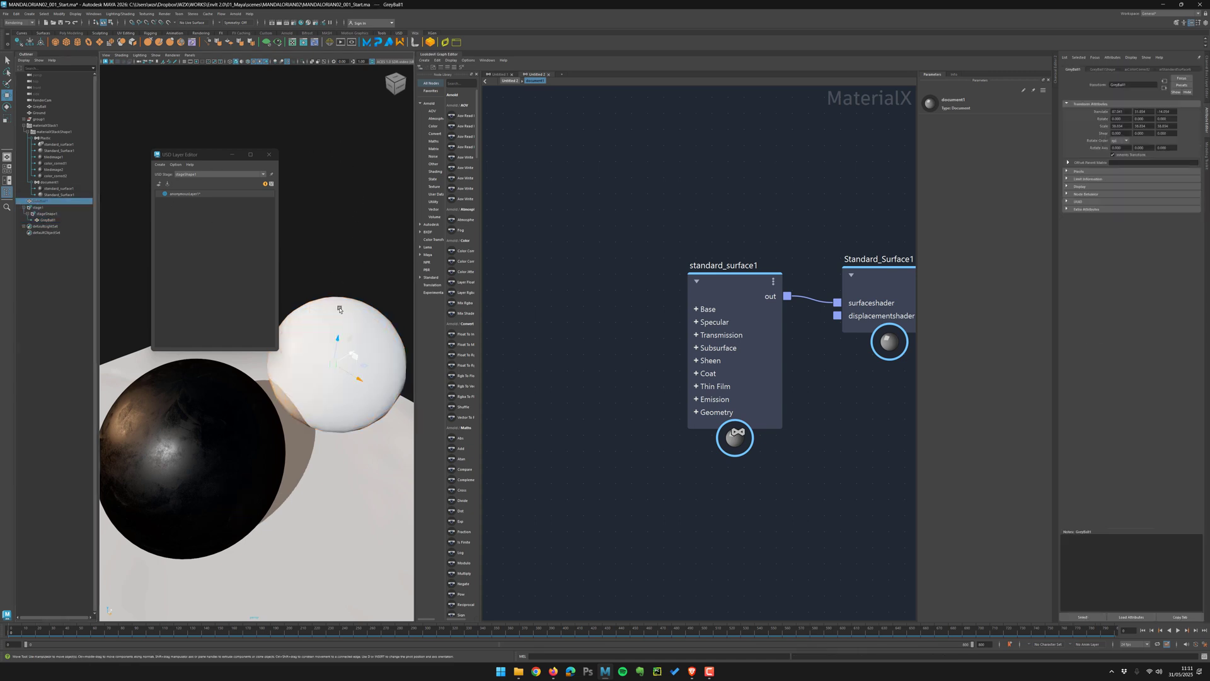
left_click(362, 364)
scroll(363, 364, "up", 10)
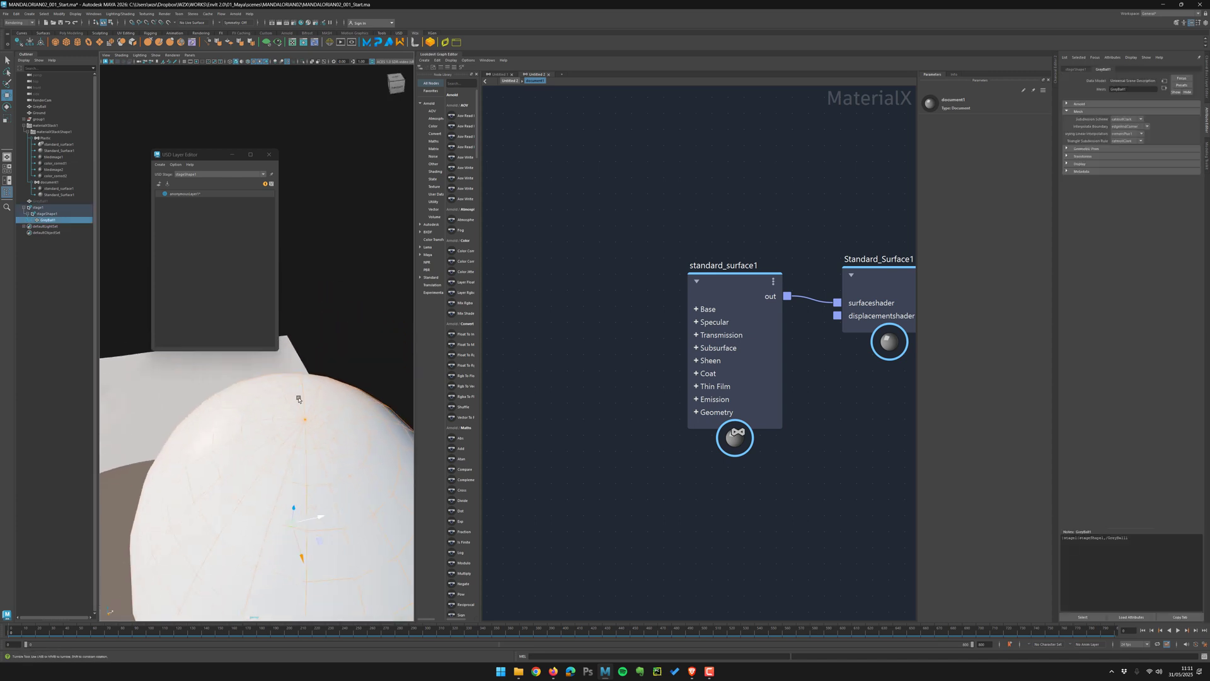
right_click(301, 406)
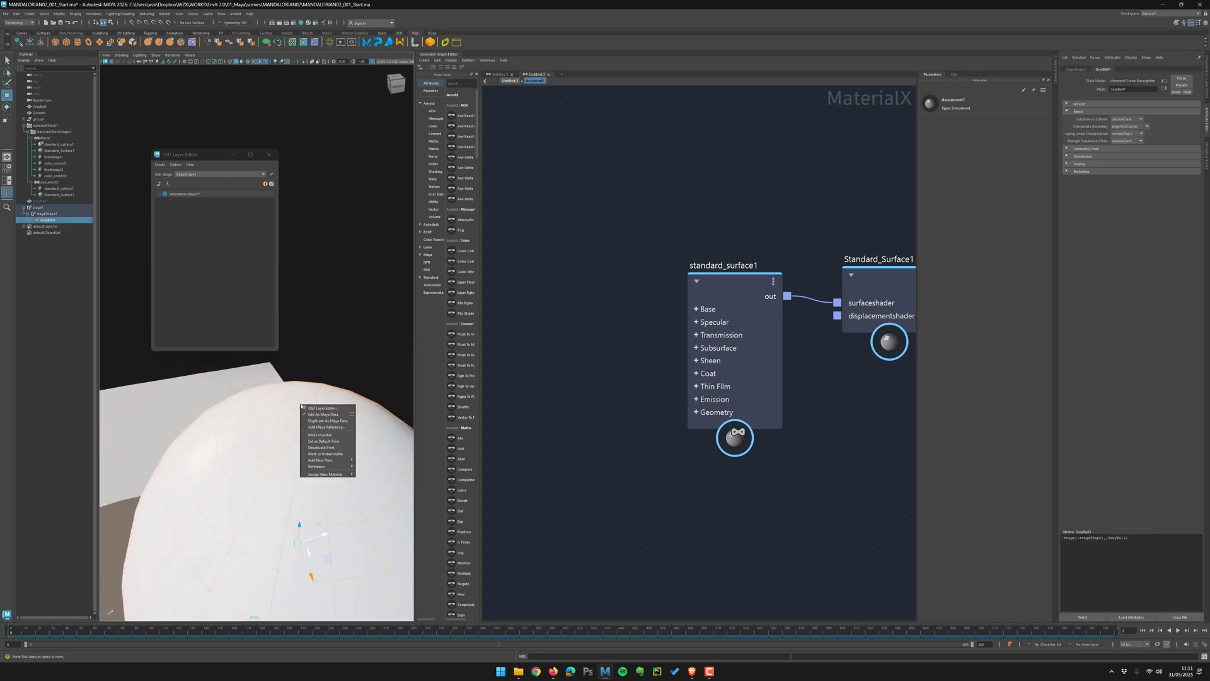
left_click(259, 412)
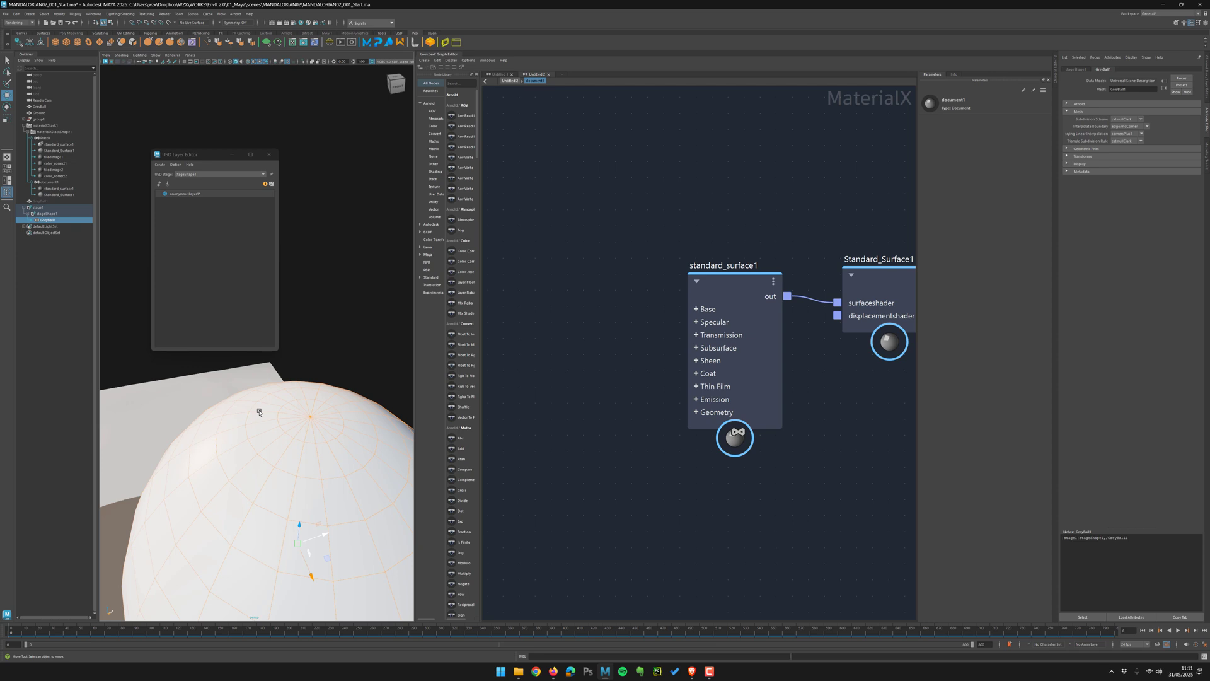
scroll(255, 413, "down", 5)
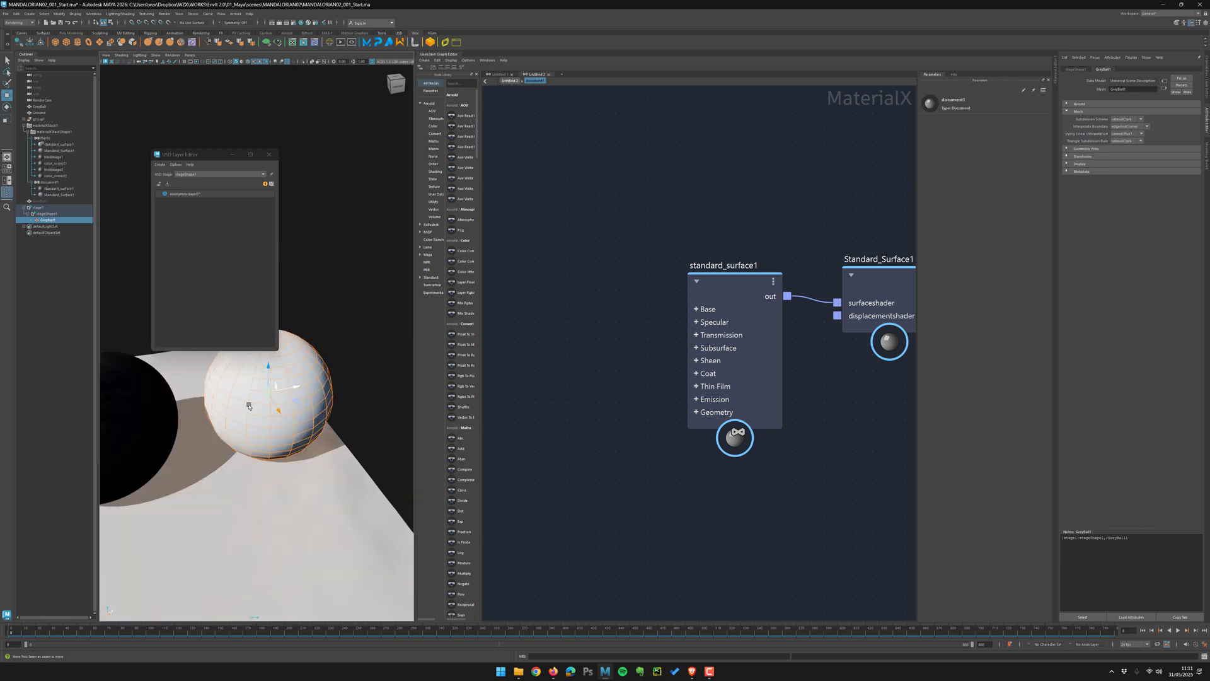
left_click_drag(249, 414, 245, 449, "alt")
right_click_drag(246, 449, 97, 587, "alt")
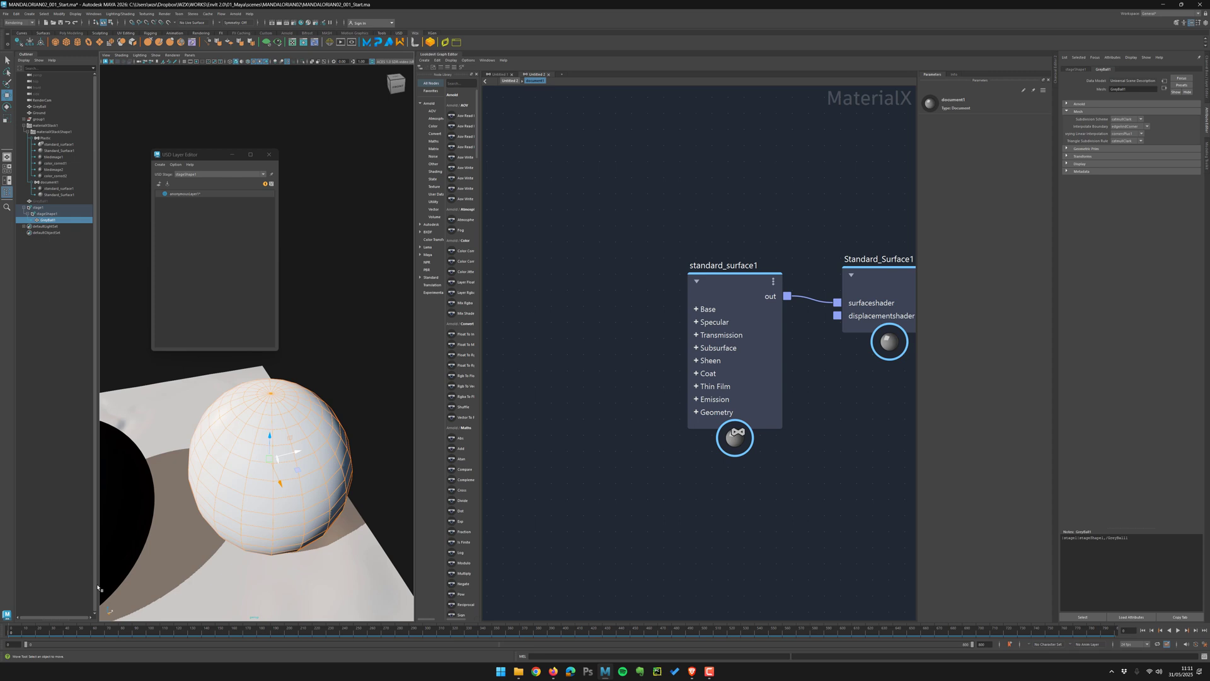
- Assign a new MaterialX OpenPBR Surface material to the USD sphere
right_click(51, 221)
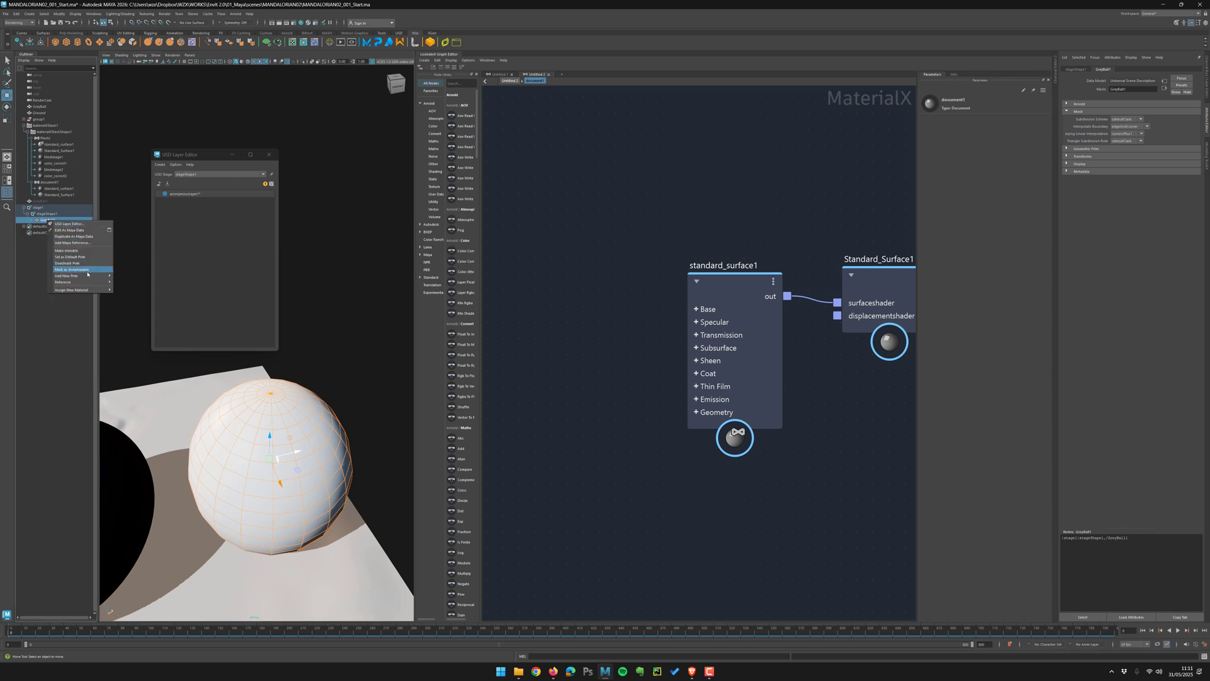
mouse_move(94, 290)
mouse_move(138, 292)
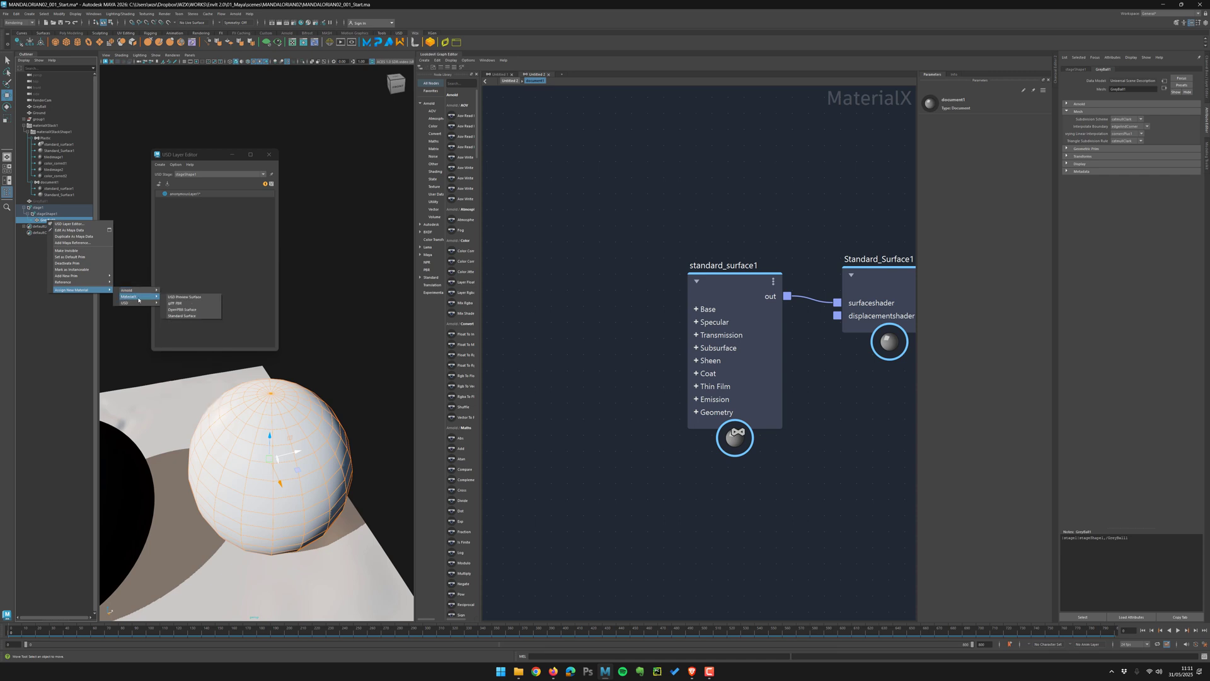
left_click(182, 309)
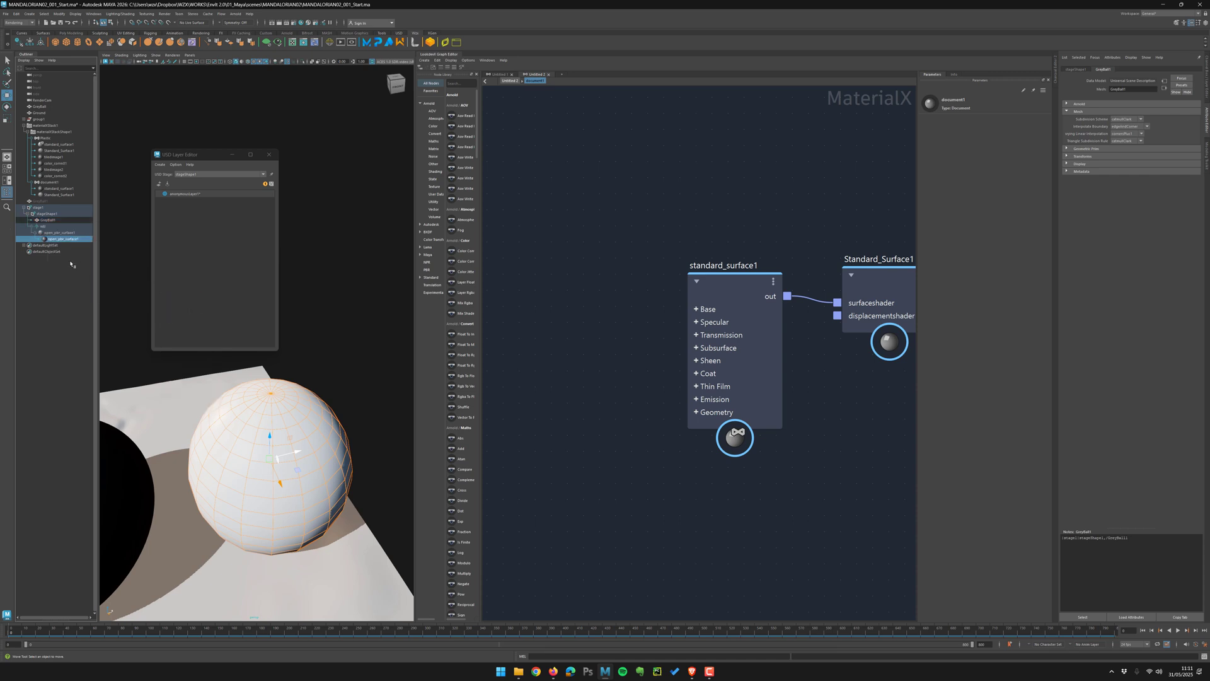
- Show the open_pbr_surface1 material in a new LookdevX graph and go inside it to its shader and output nodes
left_click(41, 232)
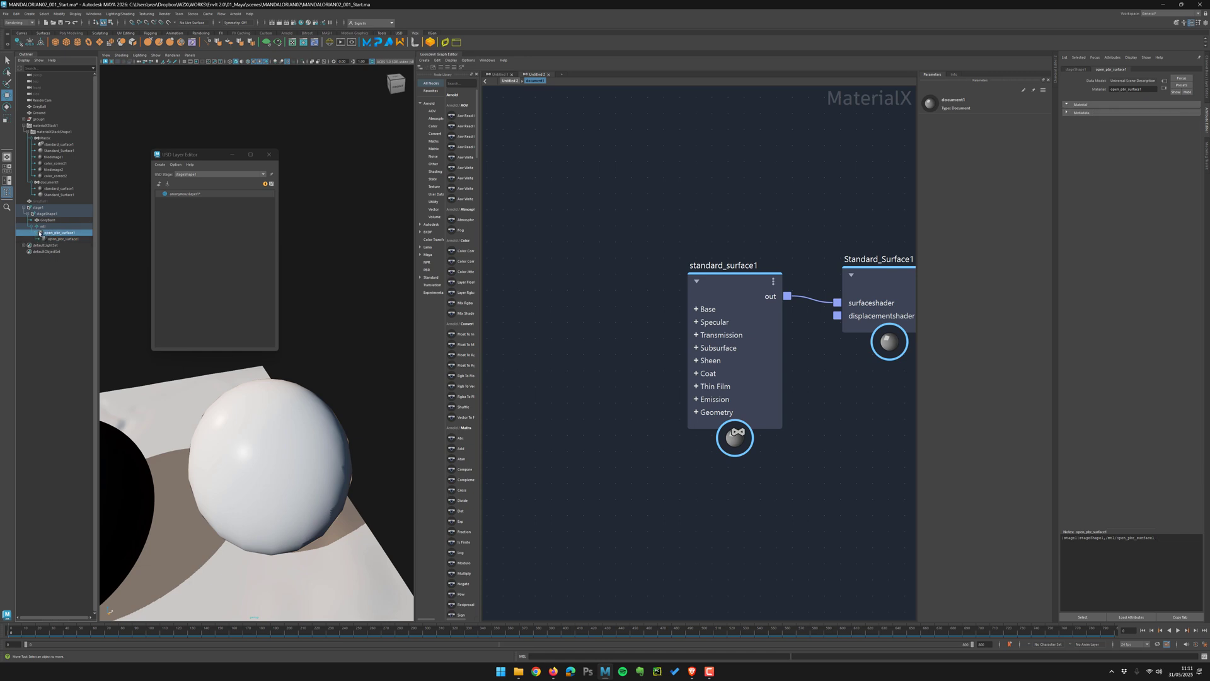
right_click(56, 236)
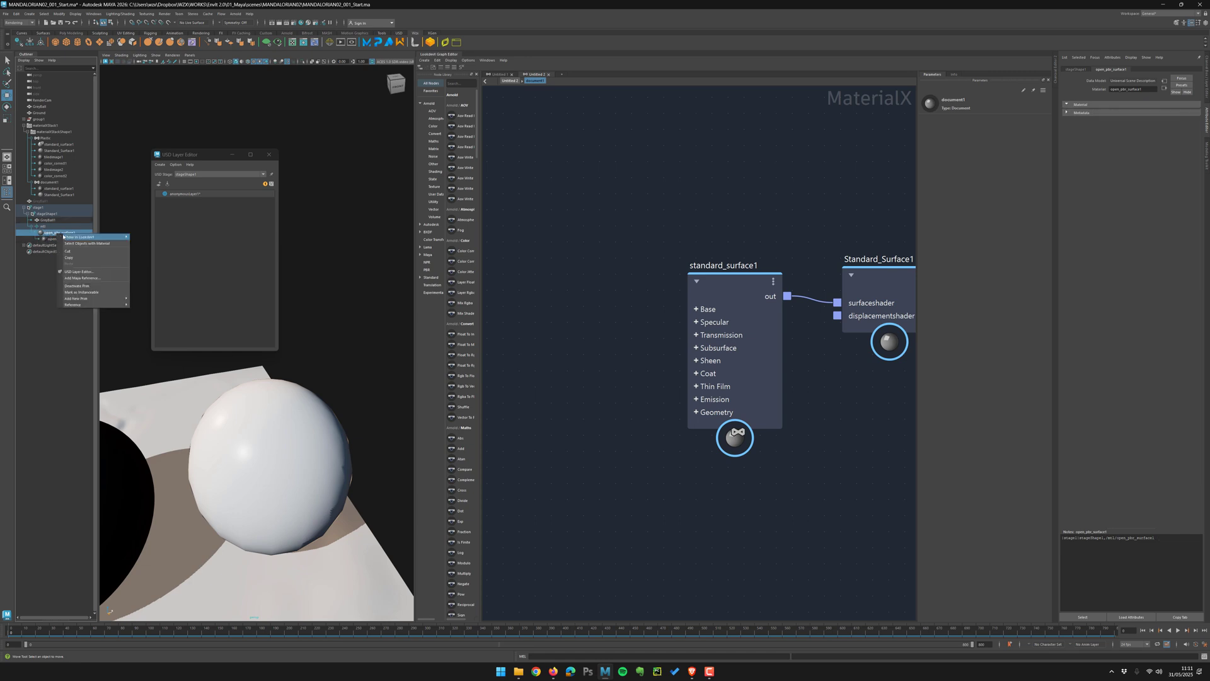
left_click(152, 237)
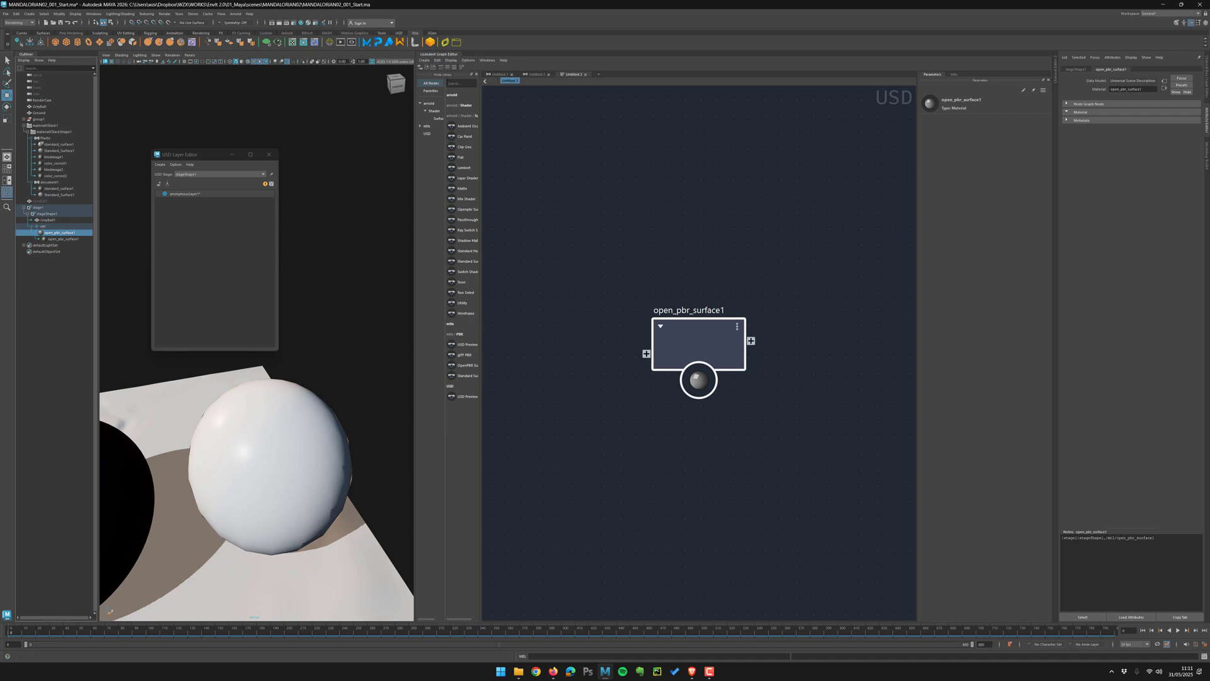
left_click(569, 131)
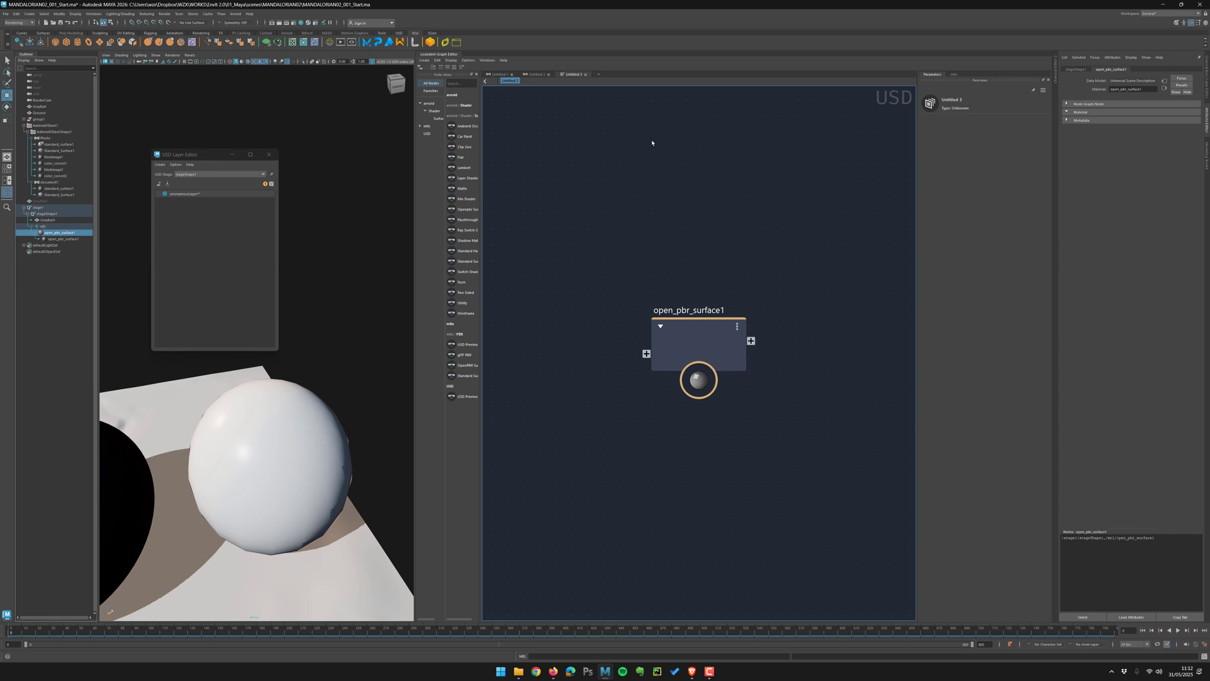
scroll(667, 259, "up", 3)
left_click(687, 385)
double_click(688, 386)
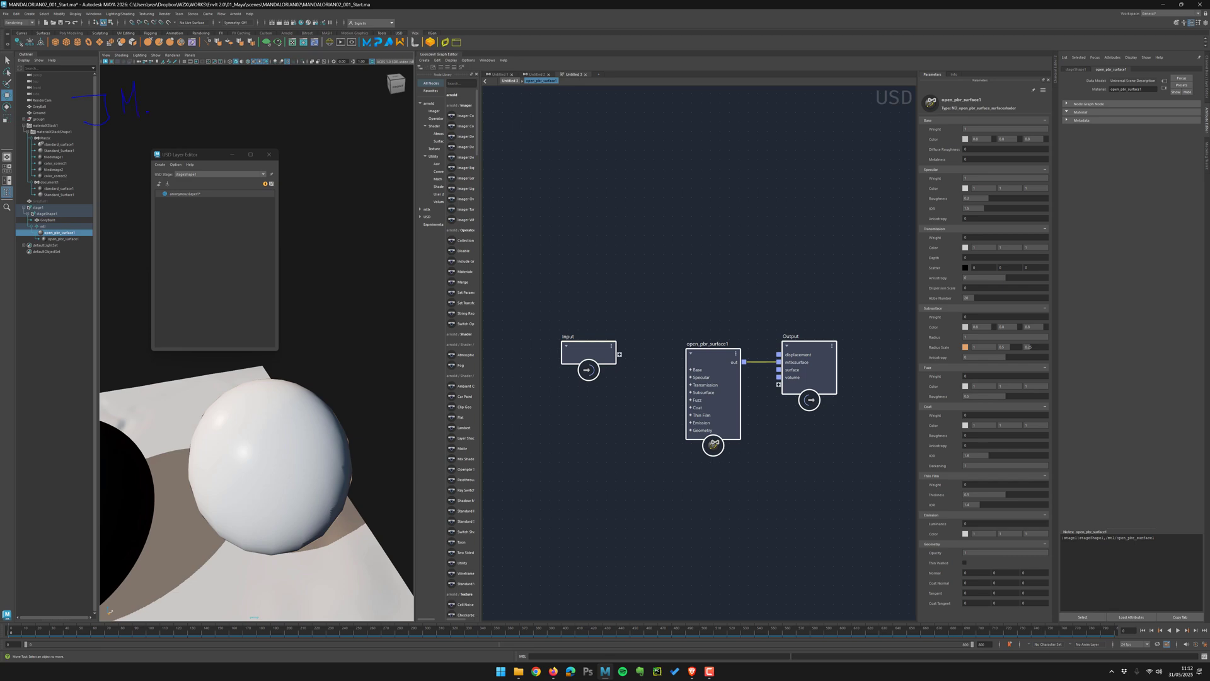
left_click_drag(297, 9, 309, 29)
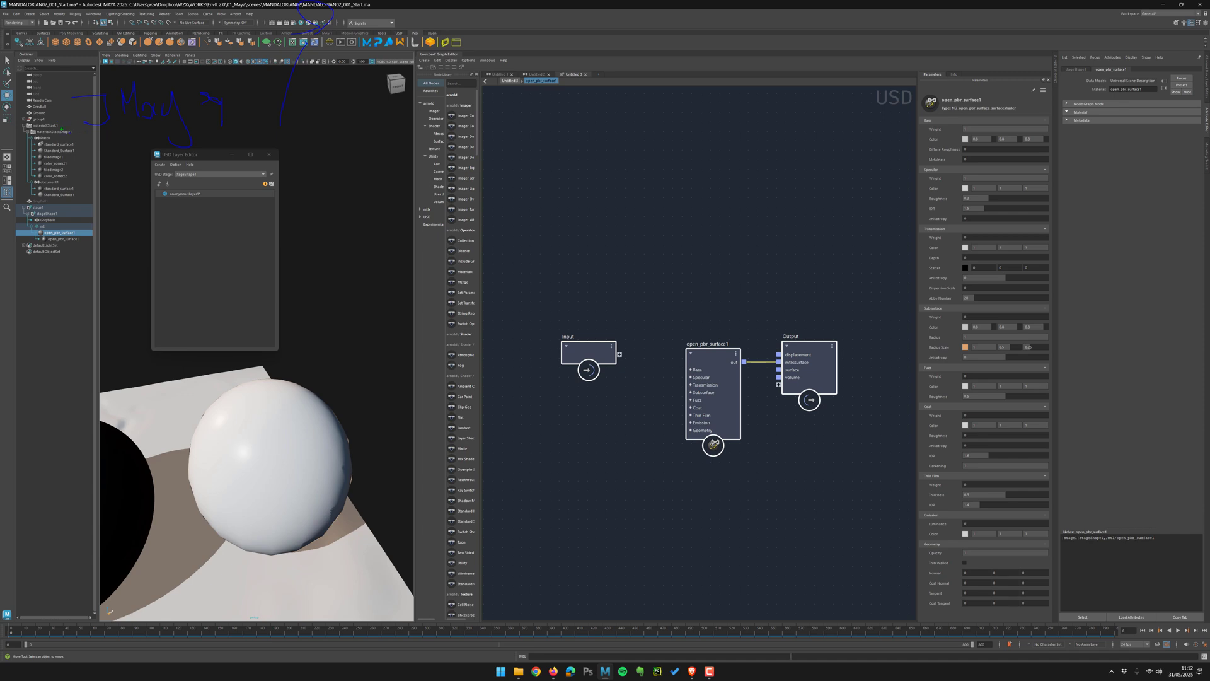
mouse_move(72, 125)
left_mouse_down()
mouse_move(94, 124)
mouse_move(68, 188)
mouse_move(325, 56)
mouse_move(287, 60)
left_mouse_up()
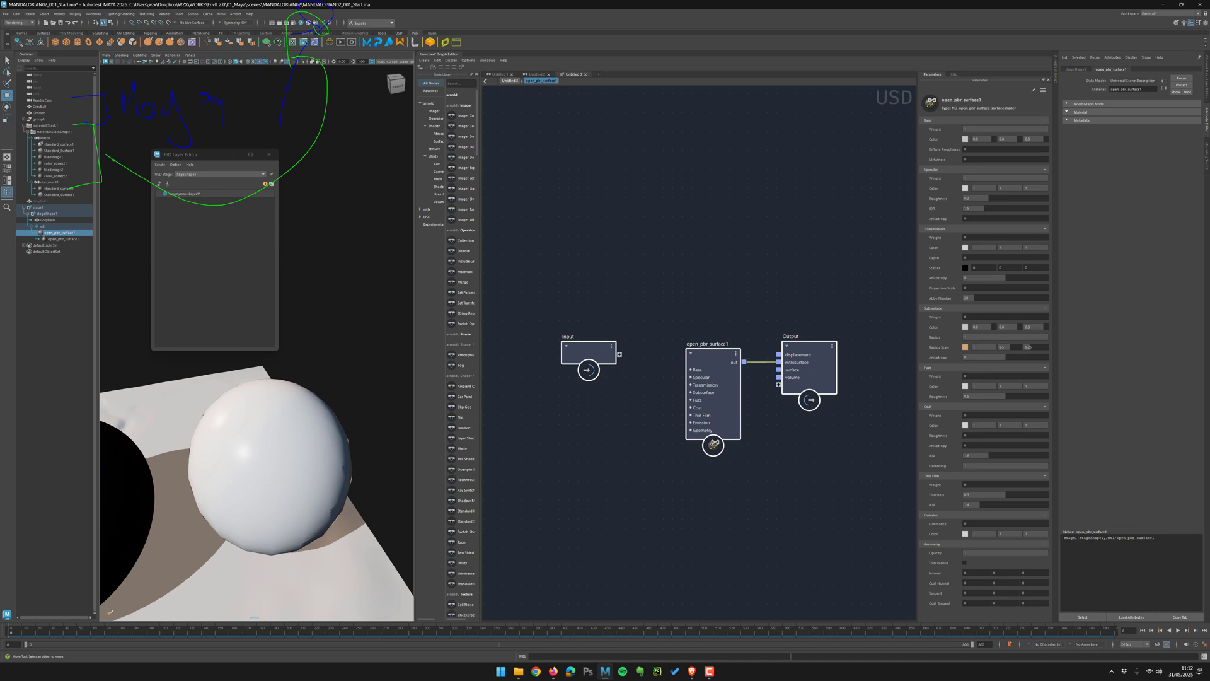
mouse_move(104, 159)
left_mouse_down()
mouse_move(183, 216)
mouse_move(320, 184)
mouse_move(326, 203)
left_mouse_up()
left_click_drag(367, 172, 384, 179)
left_click_drag(389, 124, 413, 182)
left_click_drag(421, 170, 459, 174)
left_click_drag(447, 155, 426, 194)
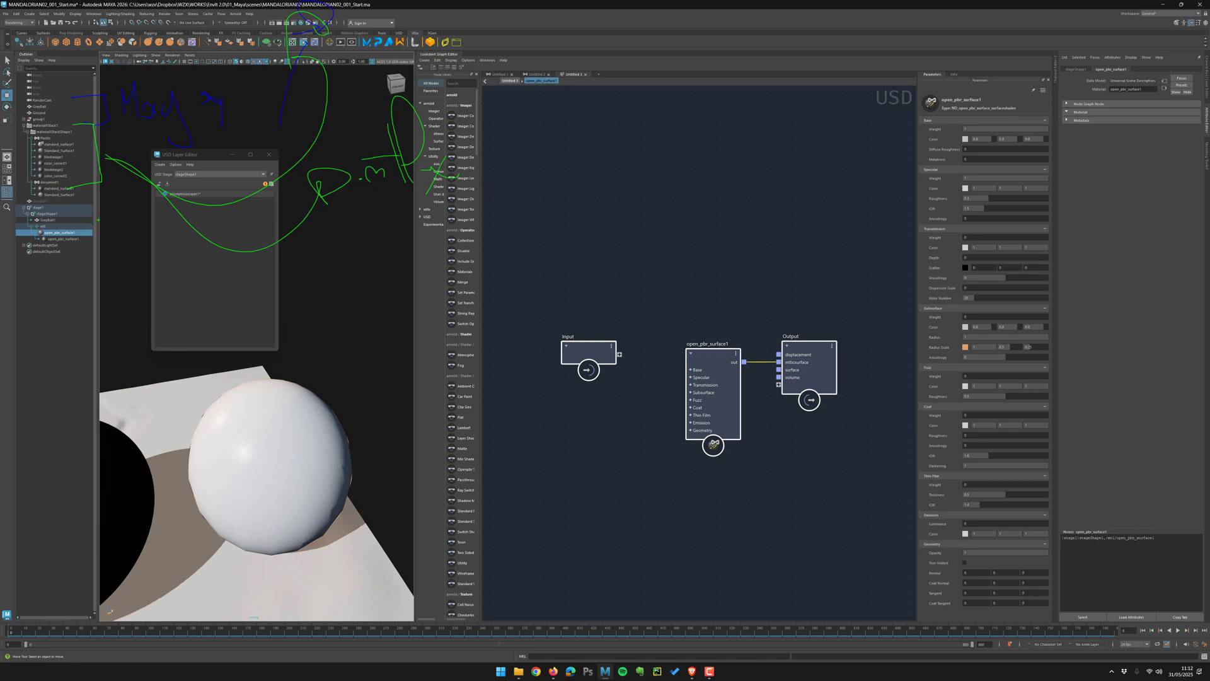
mouse_move(22, 217)
left_mouse_down()
mouse_move(95, 250)
mouse_move(298, 407)
left_mouse_up()
mouse_move(293, 344)
left_mouse_down()
mouse_move(297, 385)
mouse_move(315, 334)
left_mouse_up()
left_click_drag(334, 328, 323, 375)
left_click_drag(362, 309, 364, 371)
left_click_drag(361, 304, 368, 373)
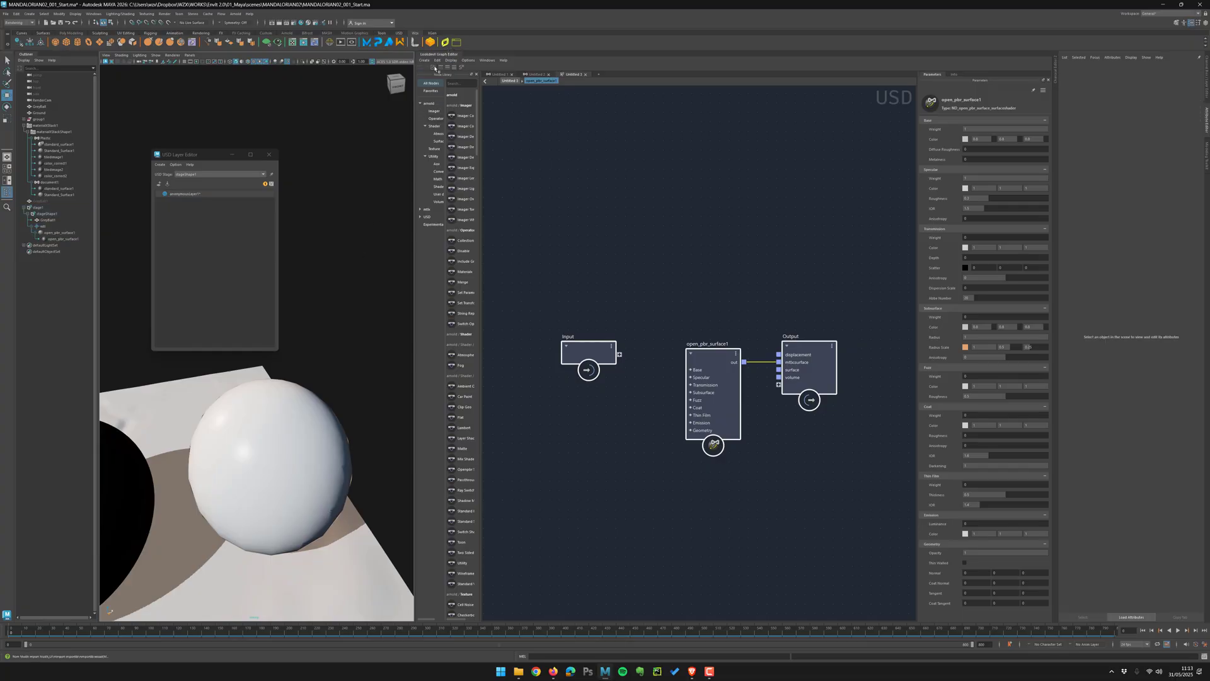
- Close the USD Layer Editor and start a new scene without saving the changes
left_click(307, 182)
left_click(269, 155)
left_click(45, 22)
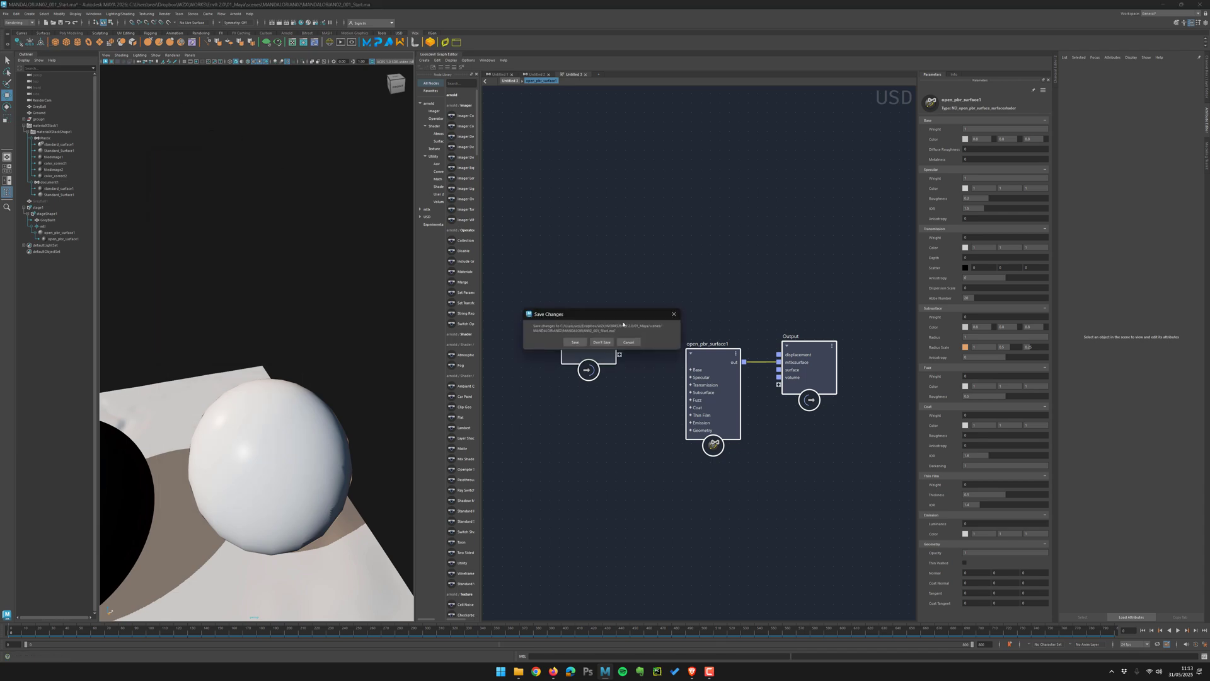
left_click(602, 344)
- Open the asset library window from the shelf tools and close the Arnold RenderView
left_click(458, 43)
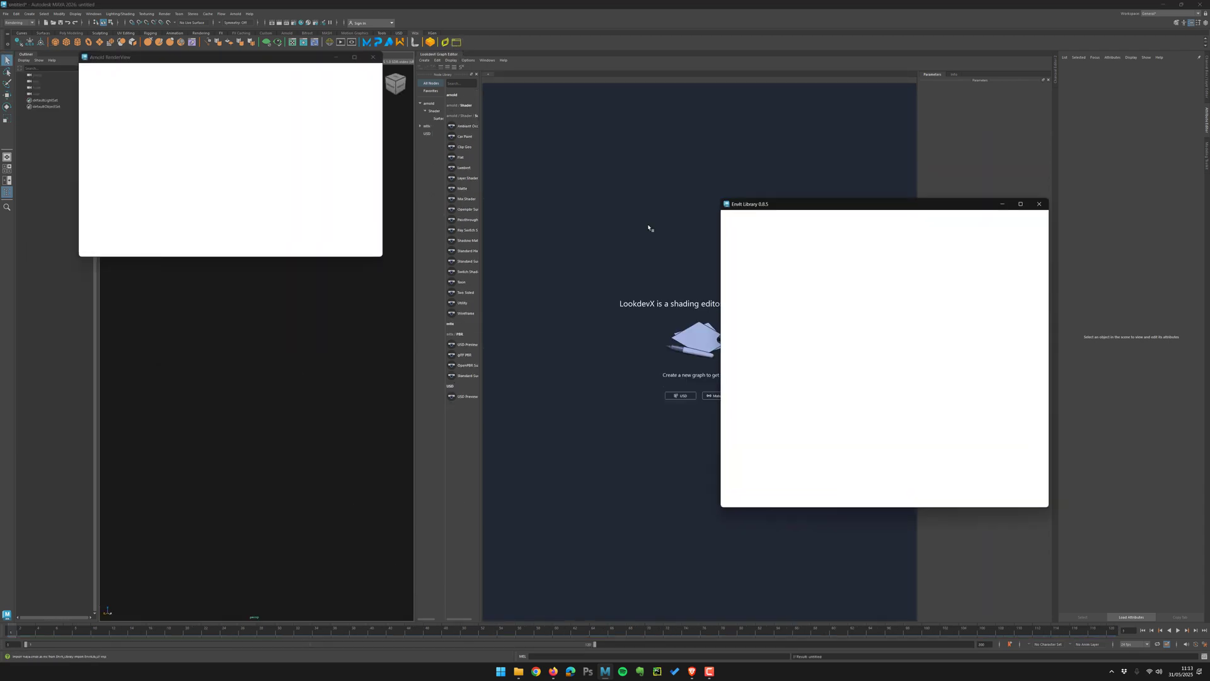
left_click(377, 58)
left_click(376, 59)
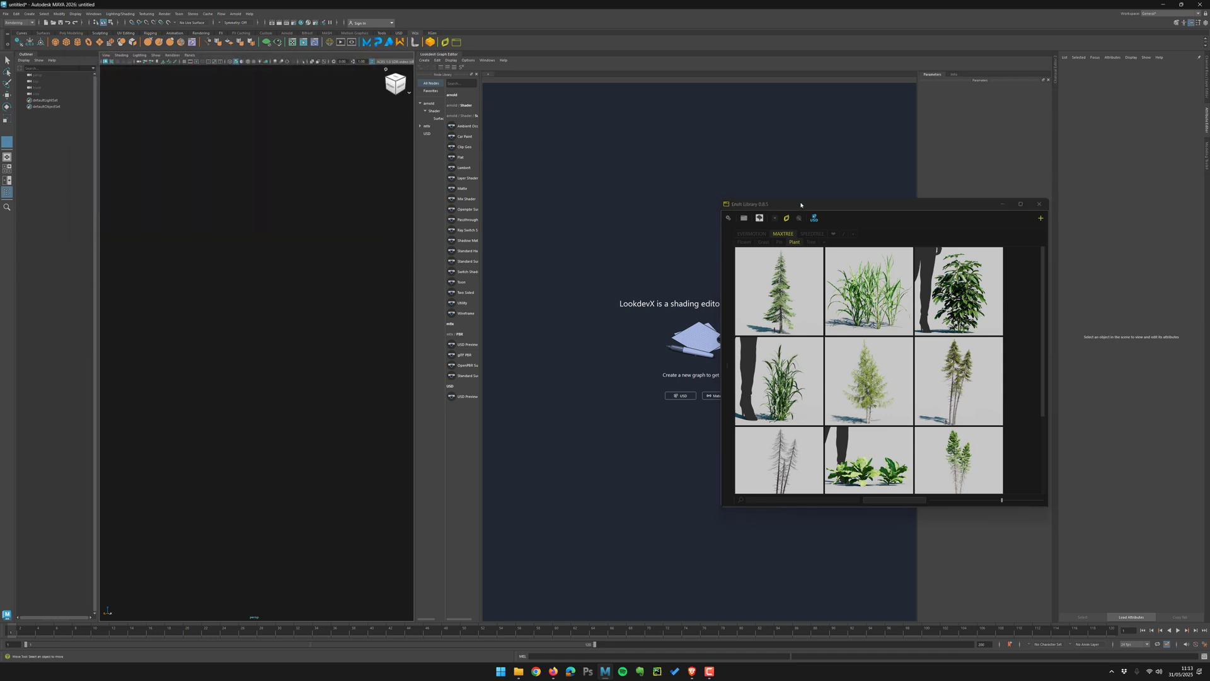
- Enlarge the Envit Library window so all Maxtree plant thumbnails fit, and place it over the center of the workspace
left_click_drag(882, 203, 517, 85)
left_click_drag(680, 389, 811, 496)
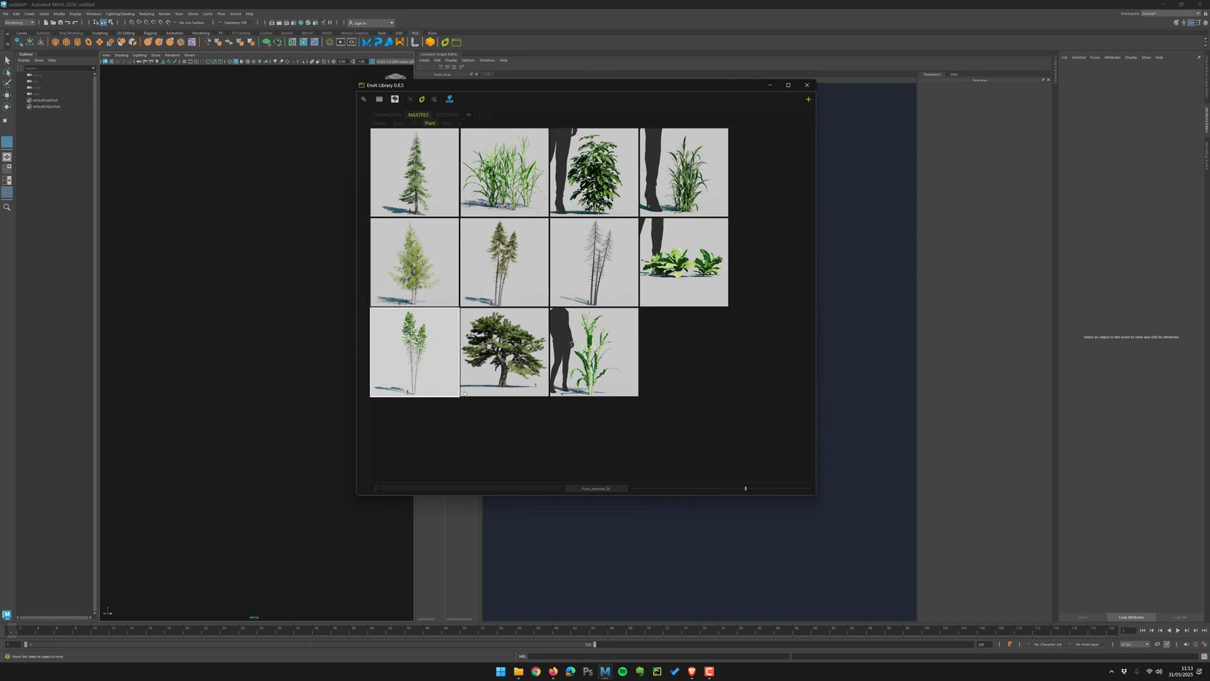
left_click_drag(368, 82, 397, 90)
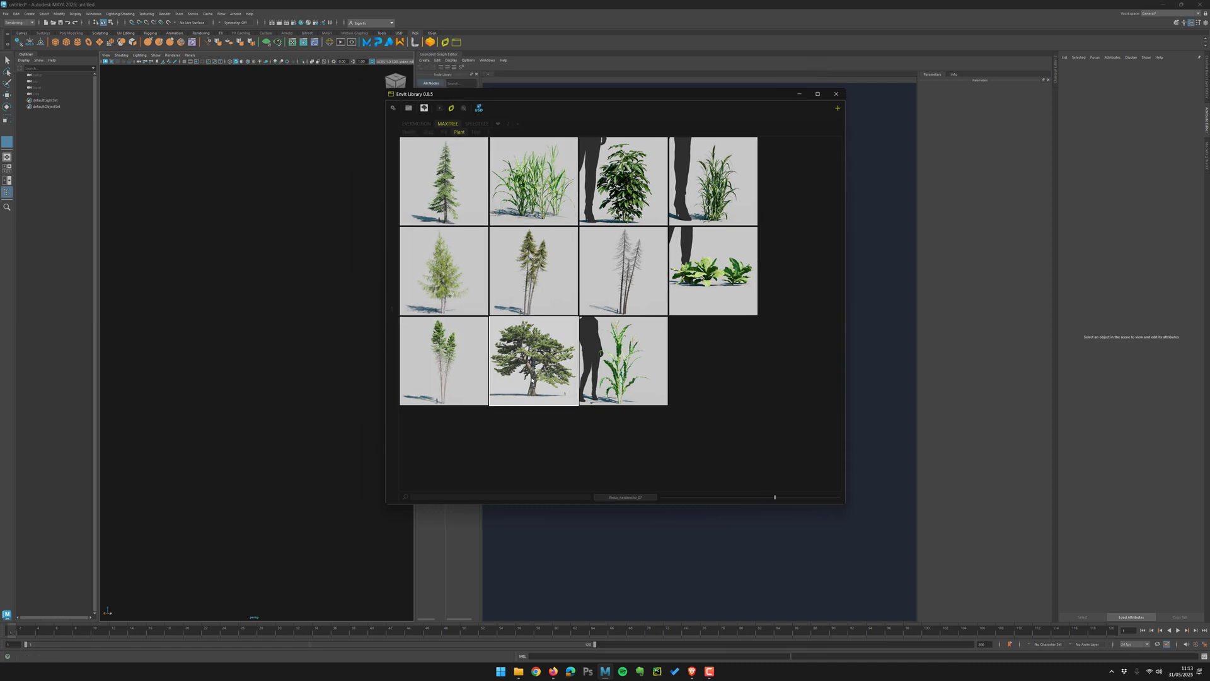
- View the info panel and the full-size preview image of the Pinus_heldreichii_07 tree, and close both
left_click(537, 385)
left_click(530, 408)
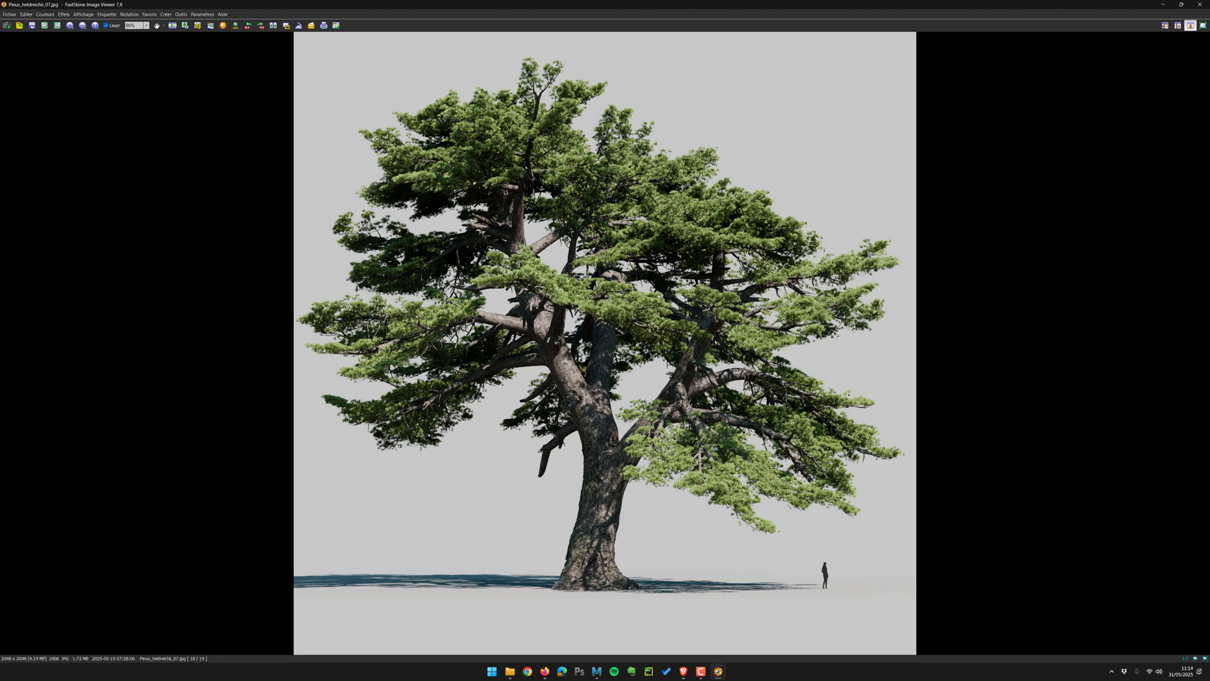
key("Escape")
left_click(628, 340)
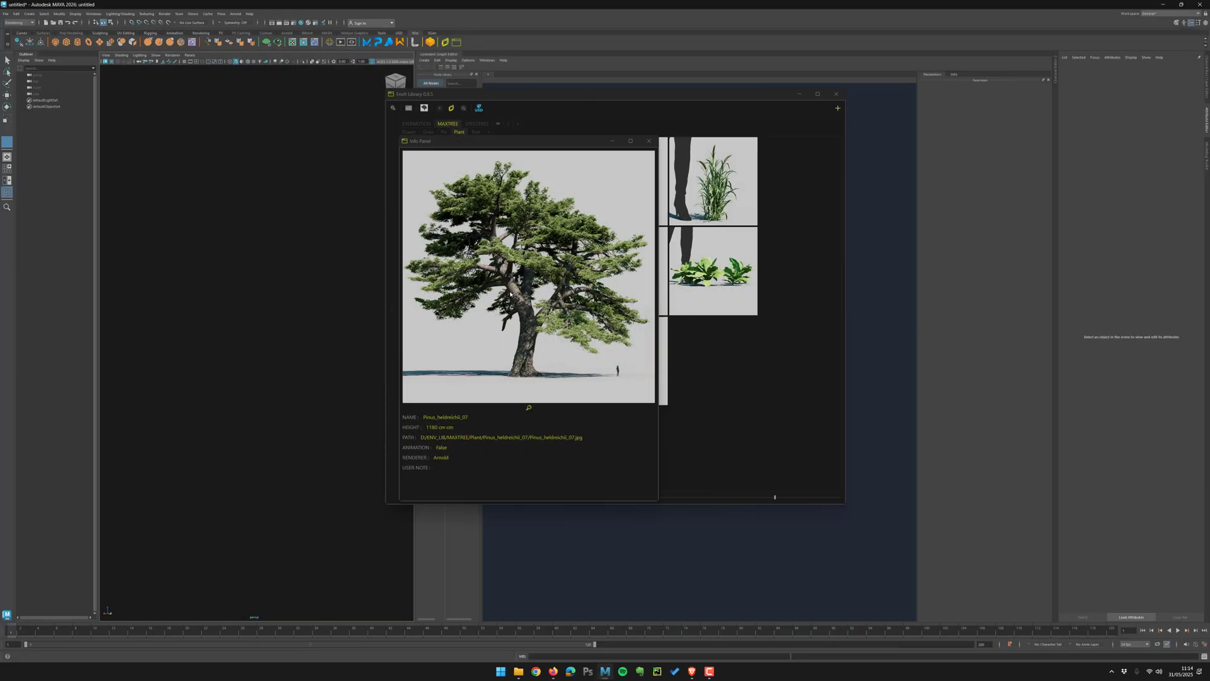
left_click(649, 141)
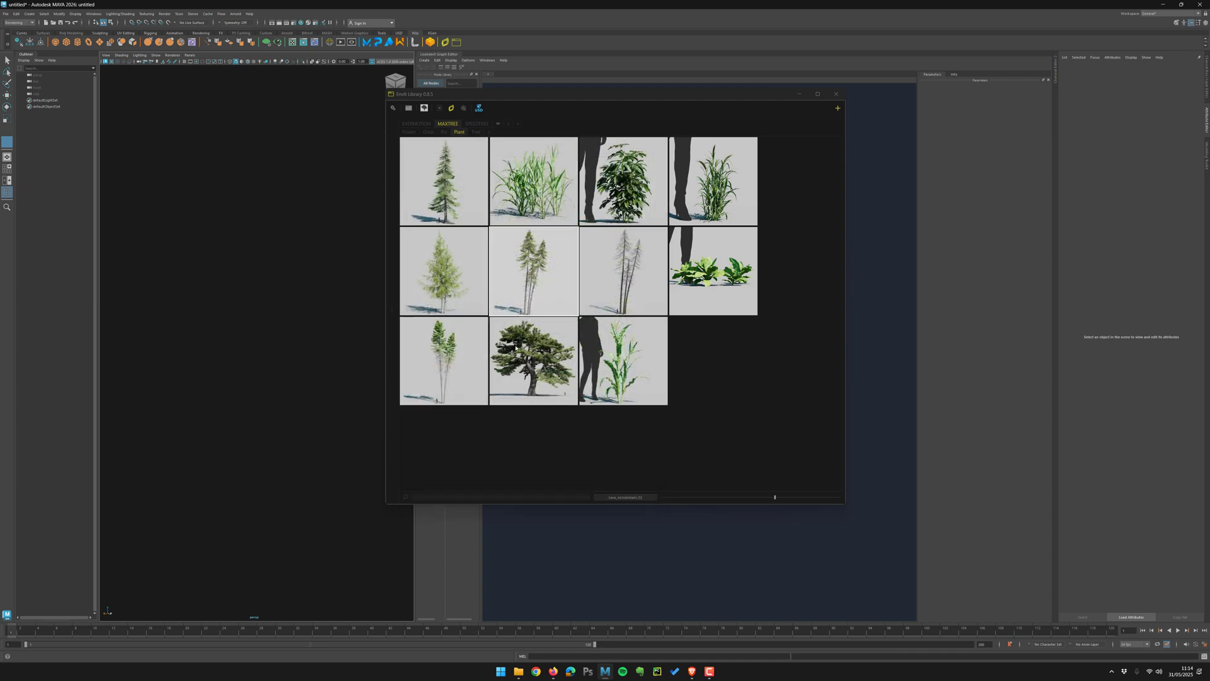
- Open the Pinus_heldreichii_07 scene from the asset library and close the library window
right_click(530, 364)
left_click(574, 399)
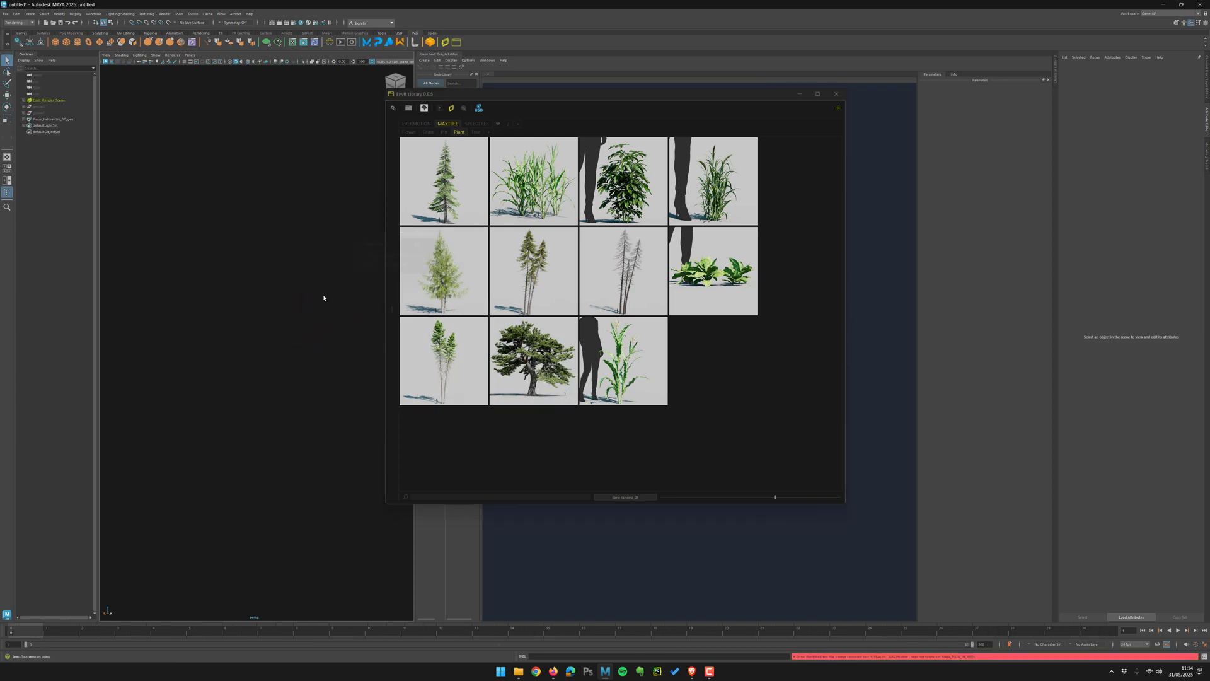
left_click(836, 94)
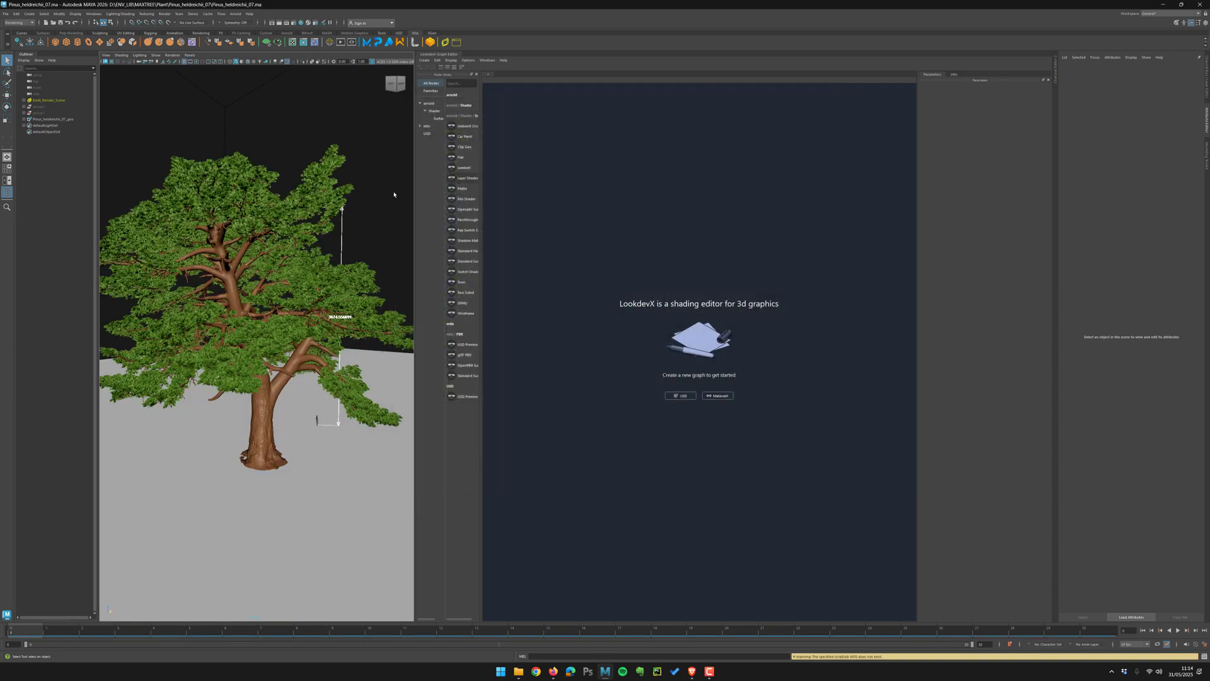
- Expand Pinus_heldreichii_07_geo in the Outliner and select it to inspect the USD tree in the viewport
scroll(322, 273, "down", 5)
left_click(23, 119)
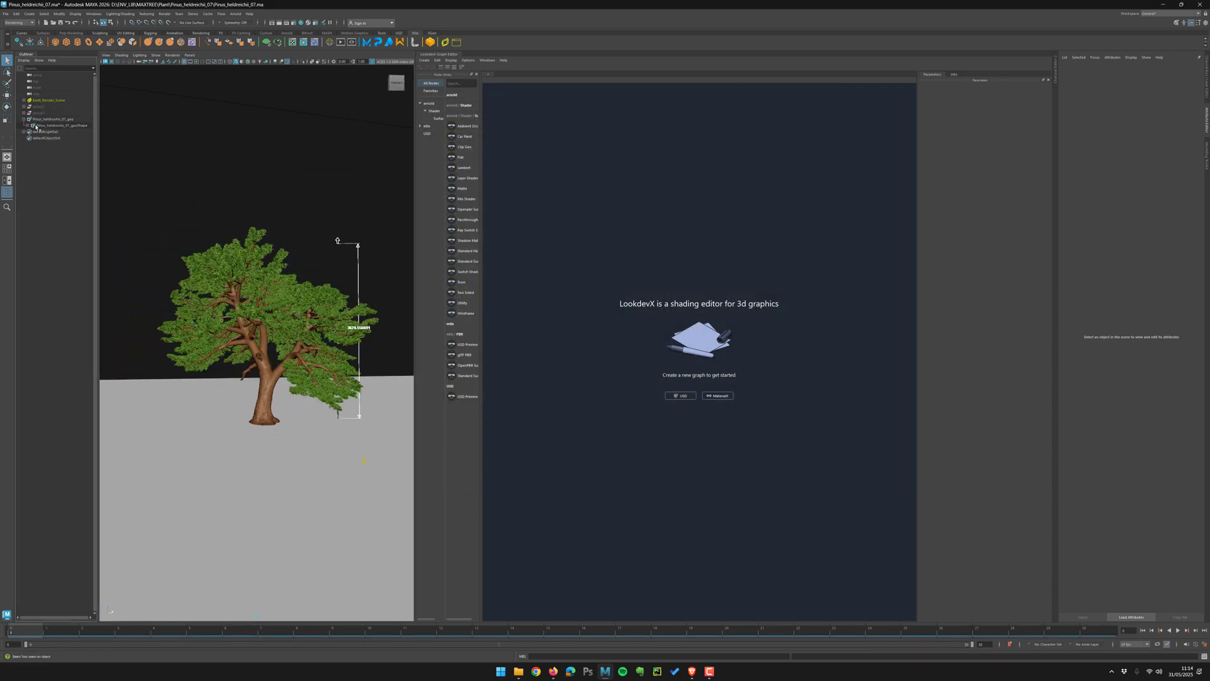
left_click(40, 120)
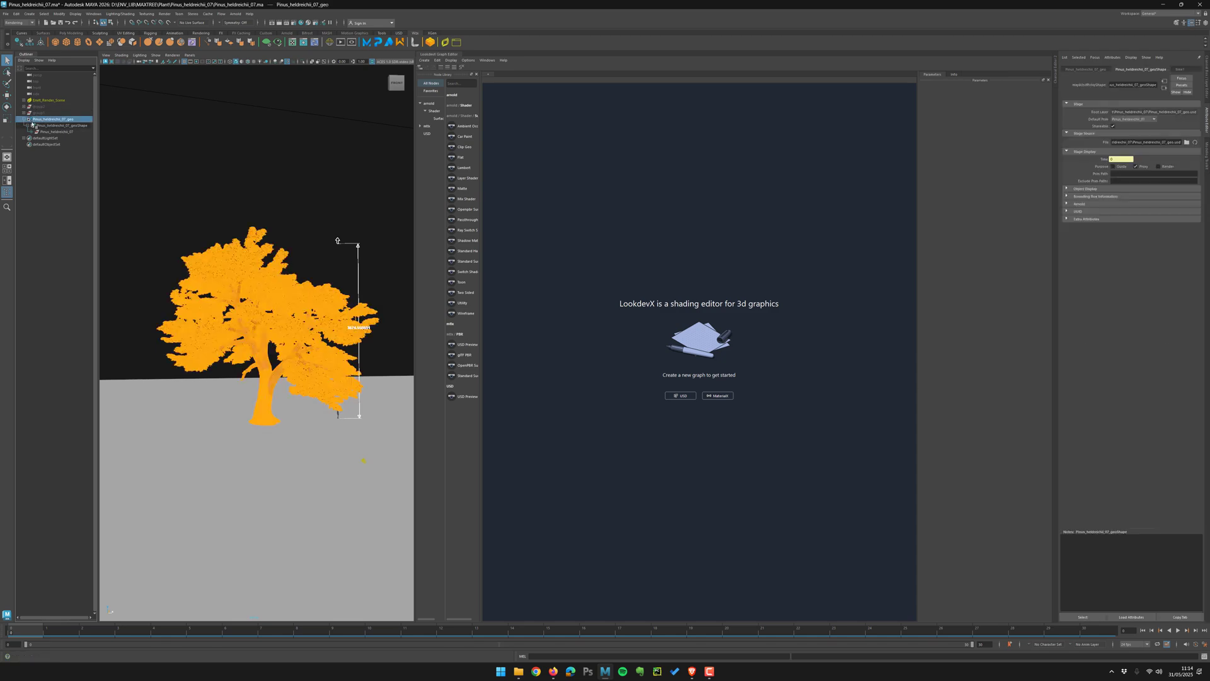
scroll(167, 211, "up", 6)
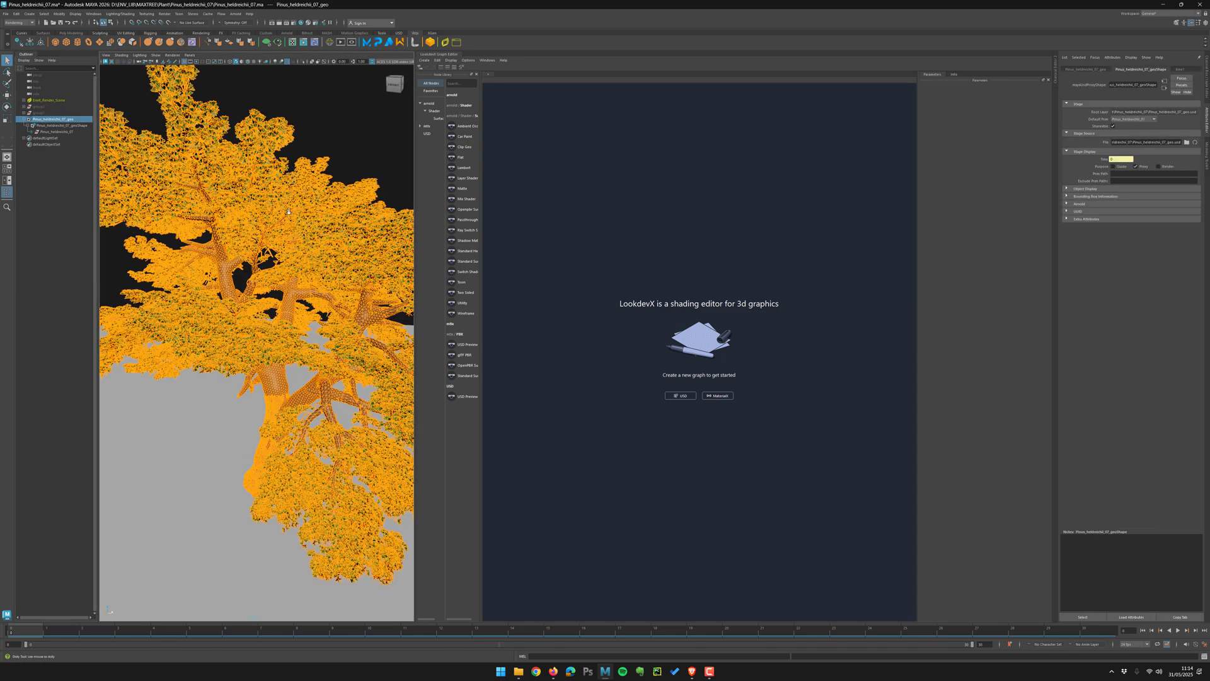
scroll(288, 211, "down", 5)
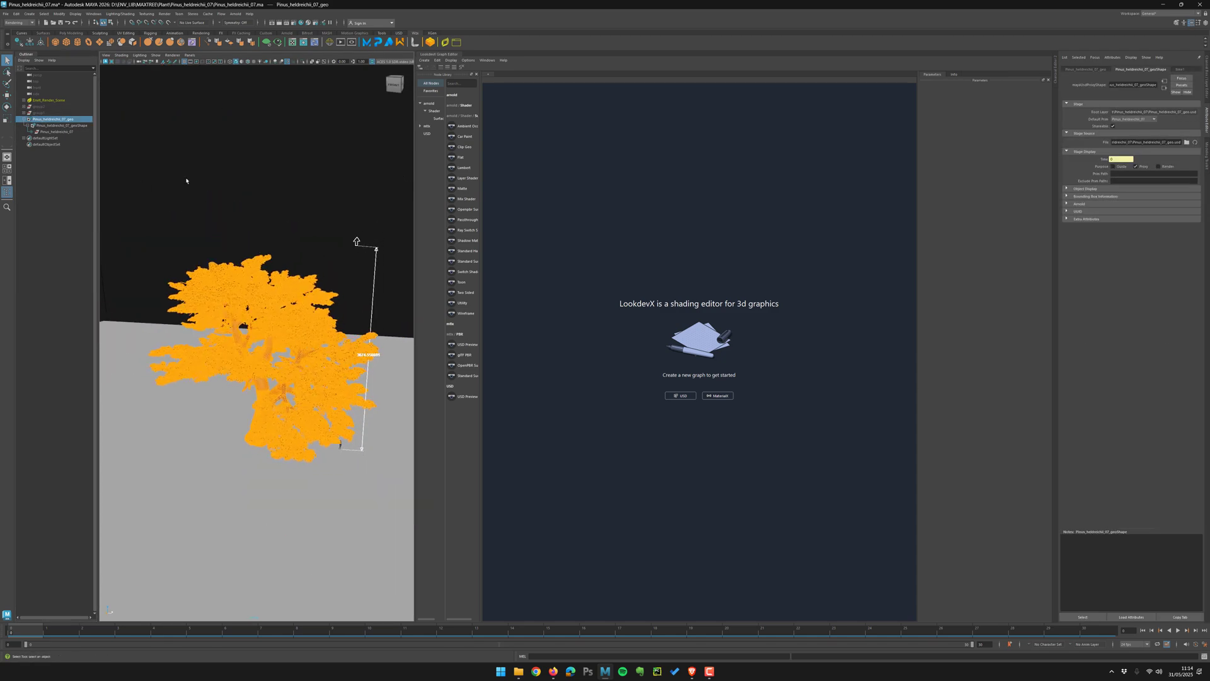
- Toggle the visibility of the two dimmed groups, undo the change and clear the selection
left_click(61, 111)
key("h")
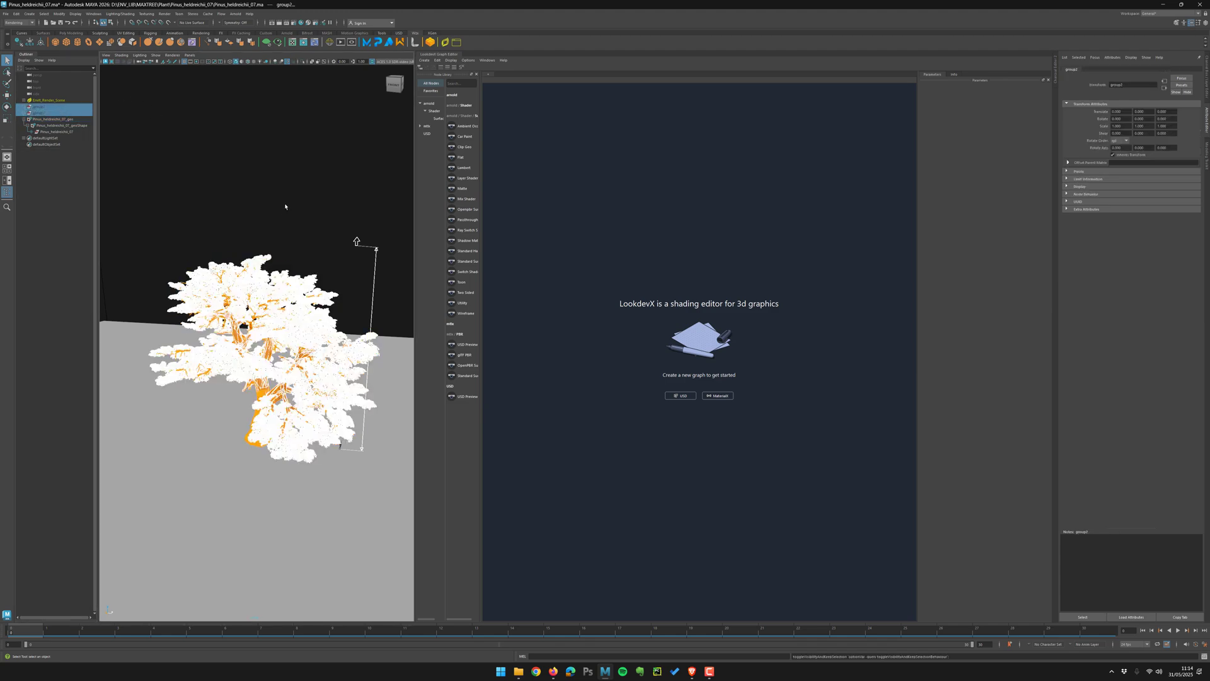
key("w")
middle_click_drag(319, 214, 203, 129)
key("ctrl+z")
key("ctrl+z")
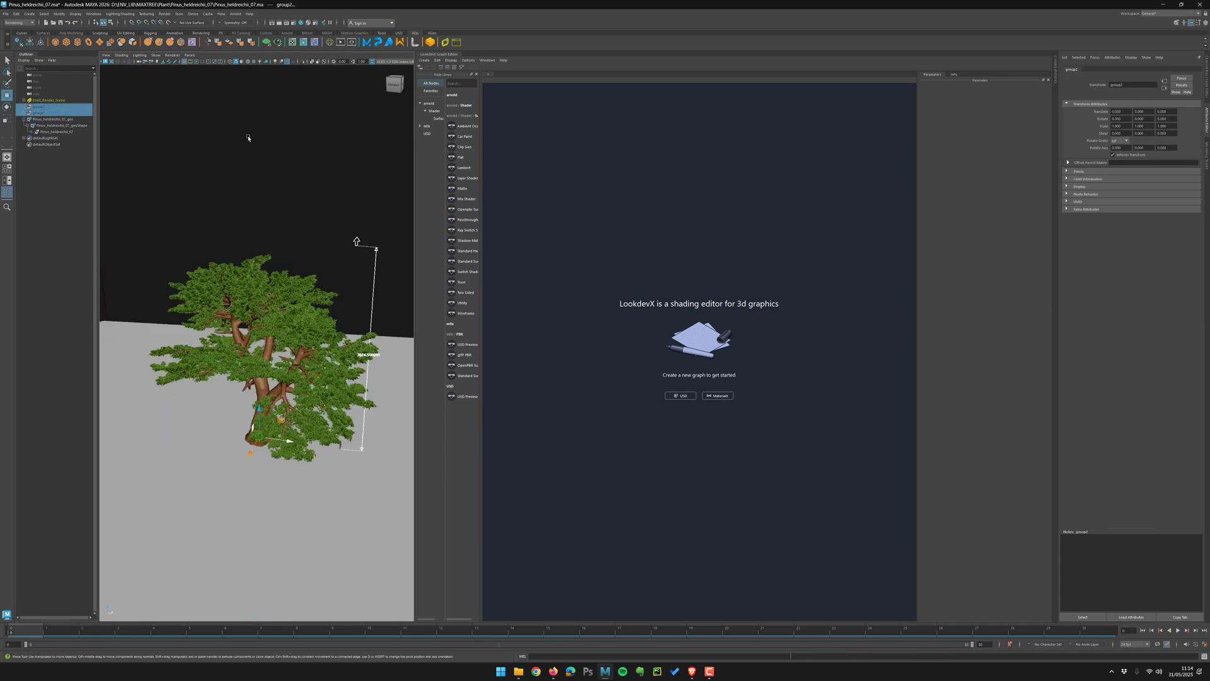
left_click(248, 138)
- Expand the tree's material scope, show the Leaves material in a new LookdevX graph and go inside it
left_click_drag(248, 138, 251, 221, "alt")
scroll(252, 221, "up", 3)
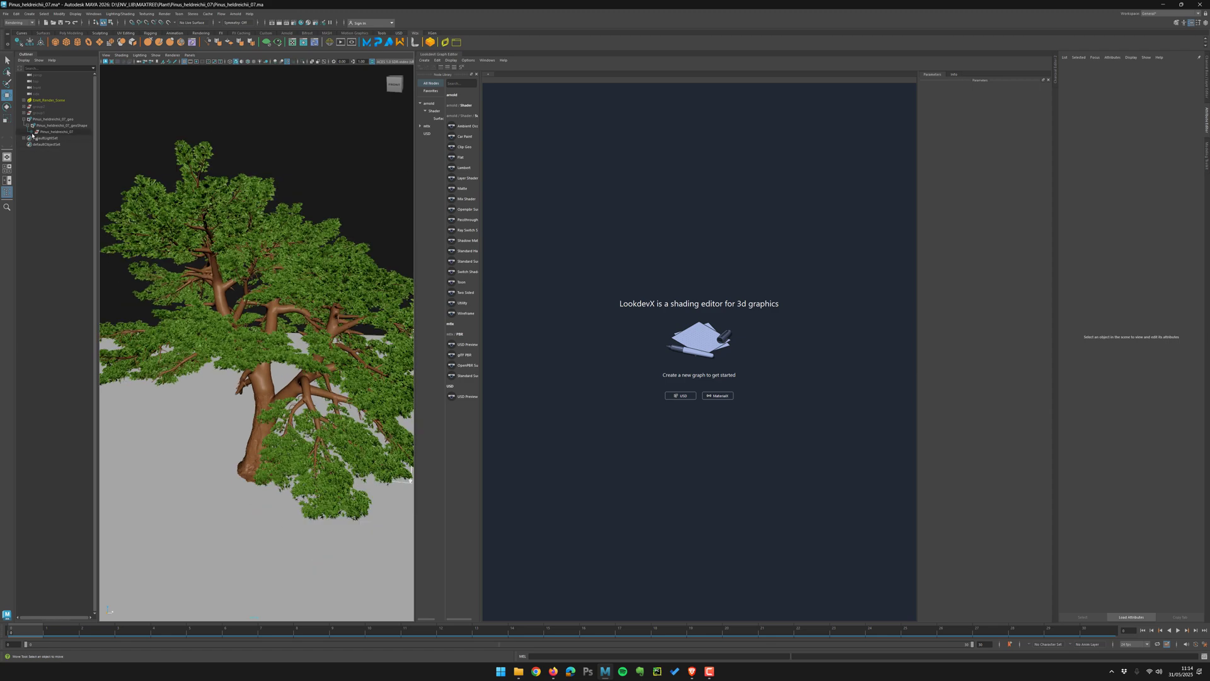
left_click(33, 131)
left_click(36, 144)
left_click(52, 150)
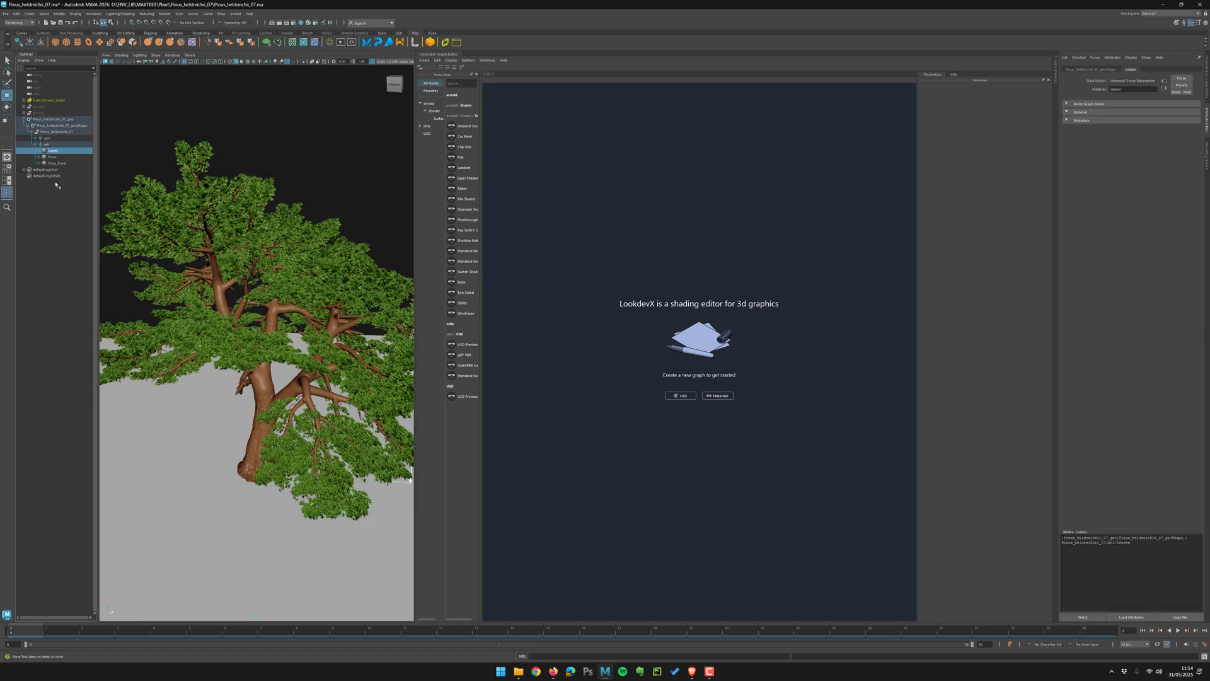
right_click(52, 151)
left_click(69, 154)
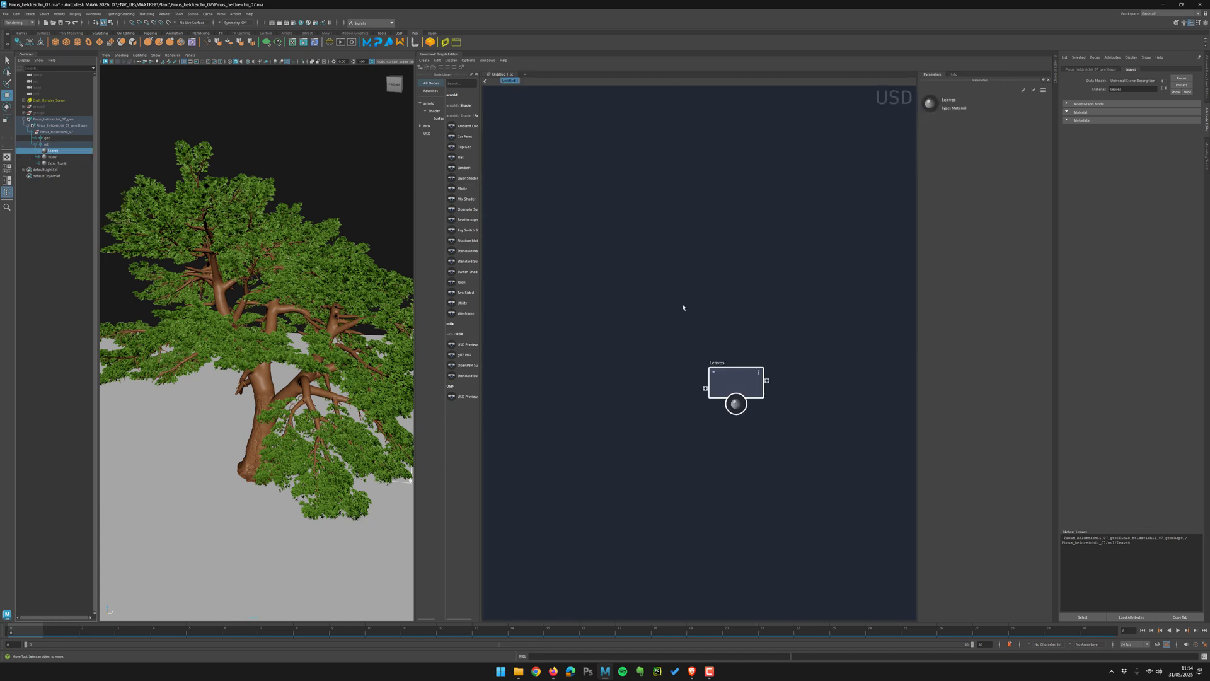
double_click(670, 369)
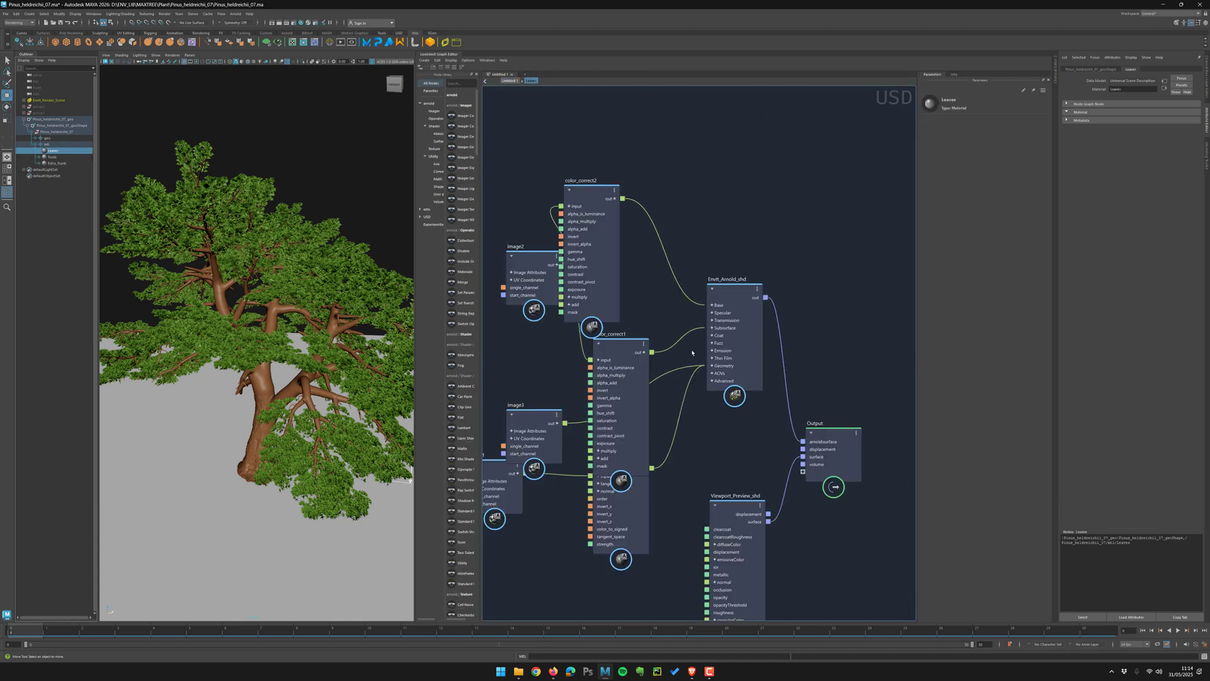
- Spread out the overlapping image and color-correct nodes in the Leaves graph, and select the leaf opacity image node
left_click_drag(585, 209, 576, 201)
left_click_drag(676, 206, 682, 177)
left_click_drag(697, 305, 703, 292)
left_click(640, 343)
left_click_drag(612, 377, 591, 410)
left_click(635, 347)
scroll(284, 208, "up", 2)
- Expand the tree's geo scope, select its Proxy and Render entries in turn, and list the meshes under Render
middle_click_drag(314, 132, 327, 149, "alt")
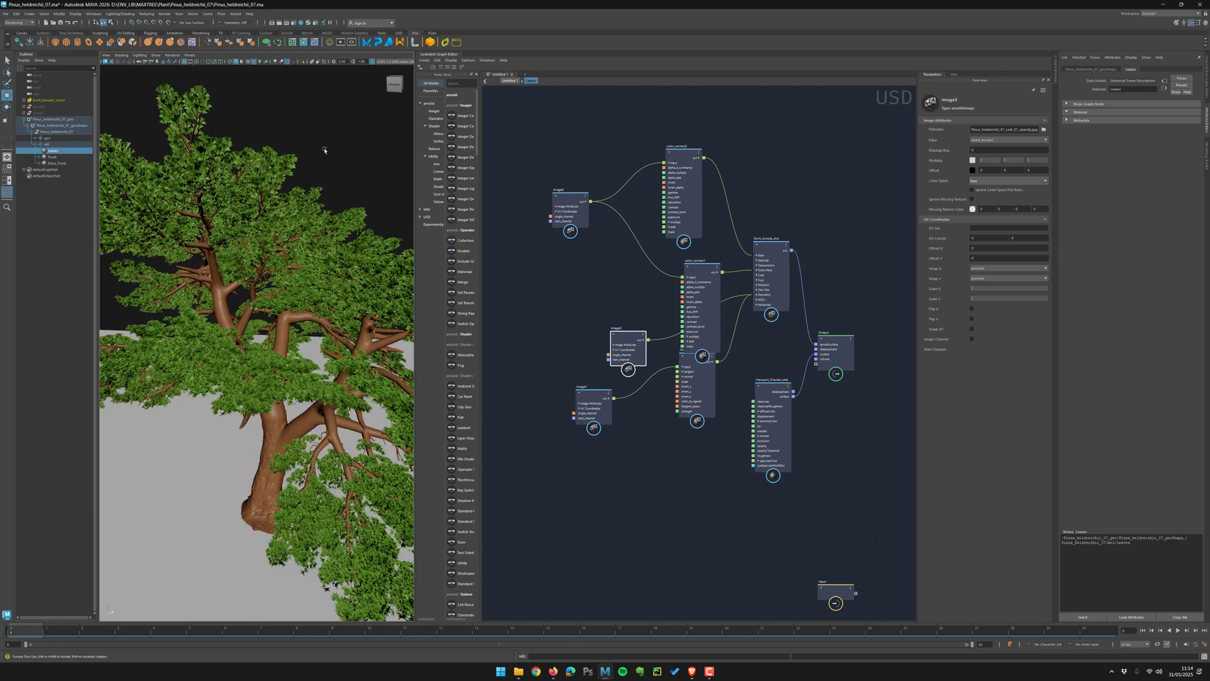
left_click_drag(327, 149, 246, 227, "alt")
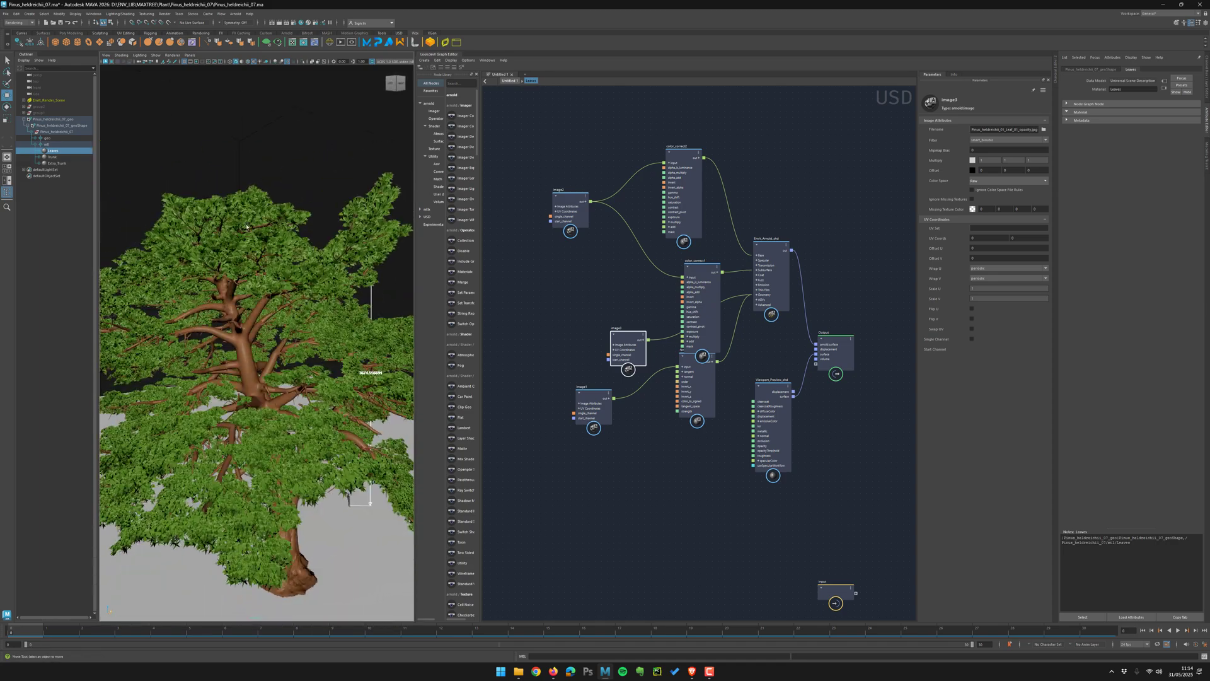
left_click(39, 139)
left_click(51, 150)
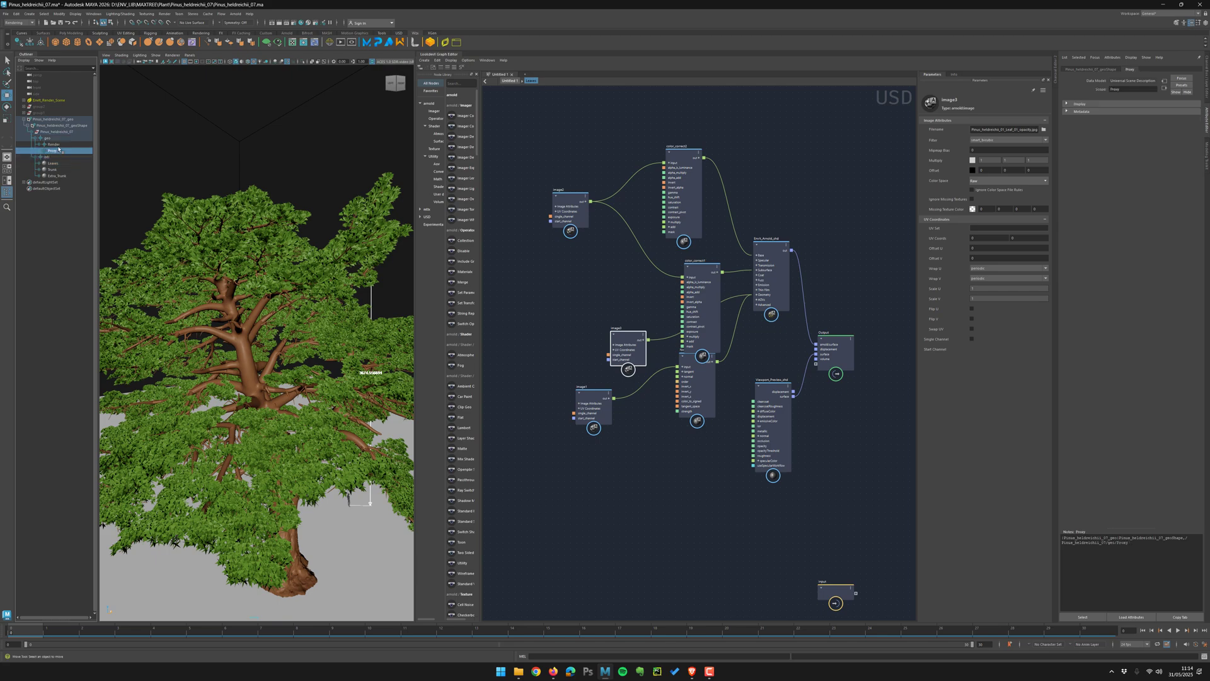
left_click(53, 144)
left_click(39, 144)
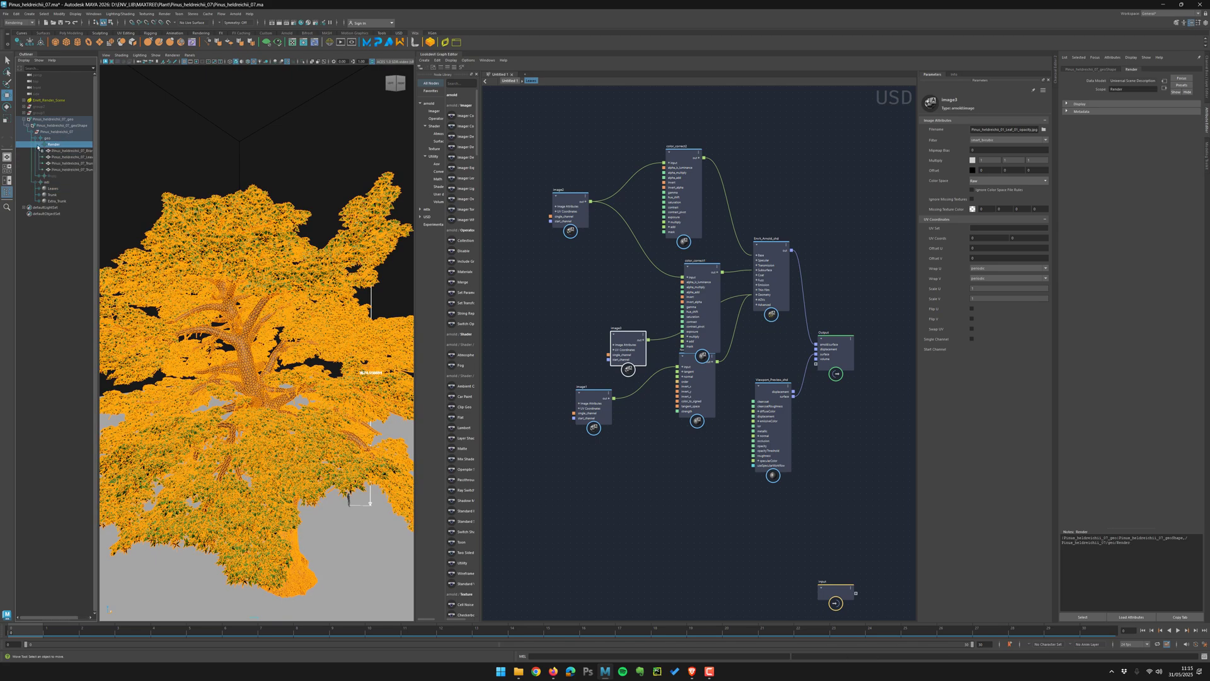
- Clear the selection and examine the pine tree from several angles and distances in the viewport
left_click(188, 155)
mouse_move(219, 176)
right_mouse_down("alt")
mouse_move(283, 189)
mouse_move(254, 170)
right_mouse_up("alt")
left_click_drag(254, 171, 251, 127, "alt")
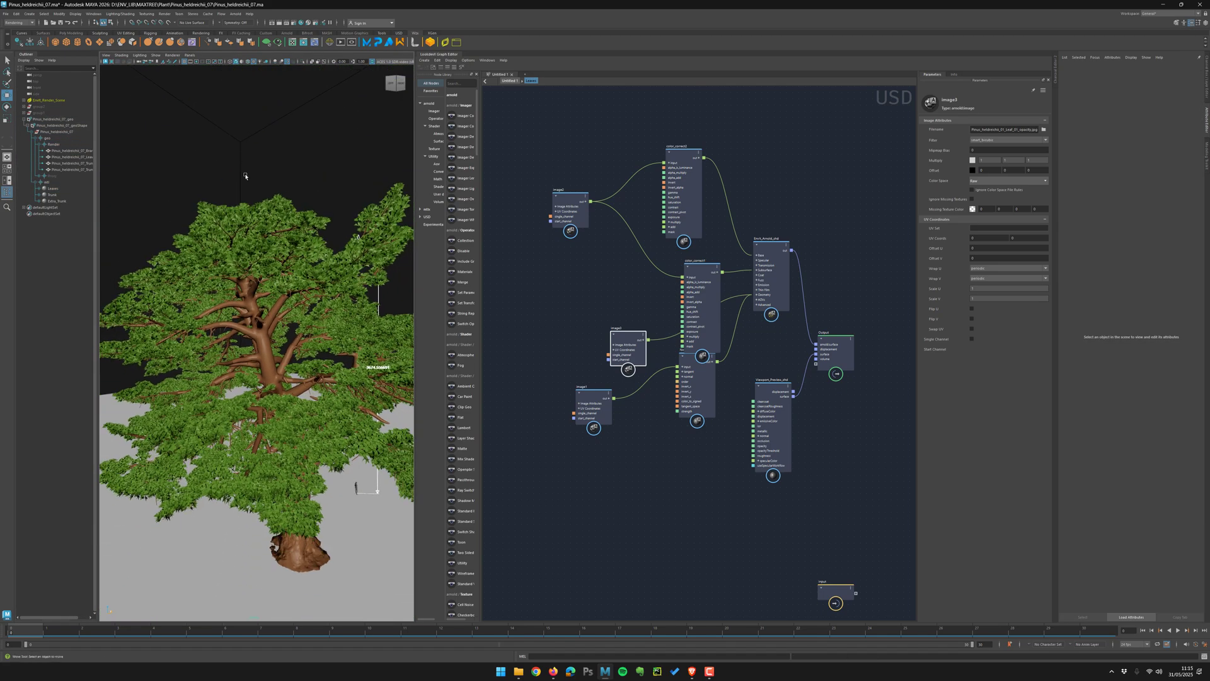
scroll(256, 164, "down", 5)
left_click_drag(263, 205, 210, 227, "alt")
scroll(211, 227, "up", 5)
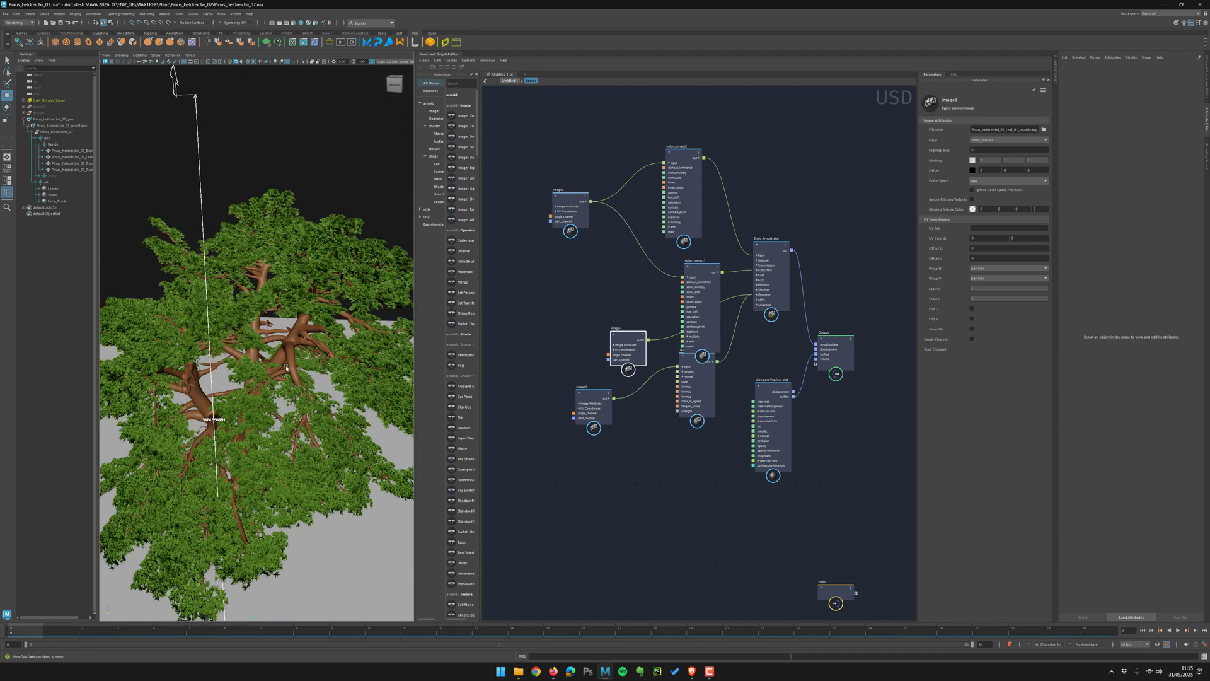